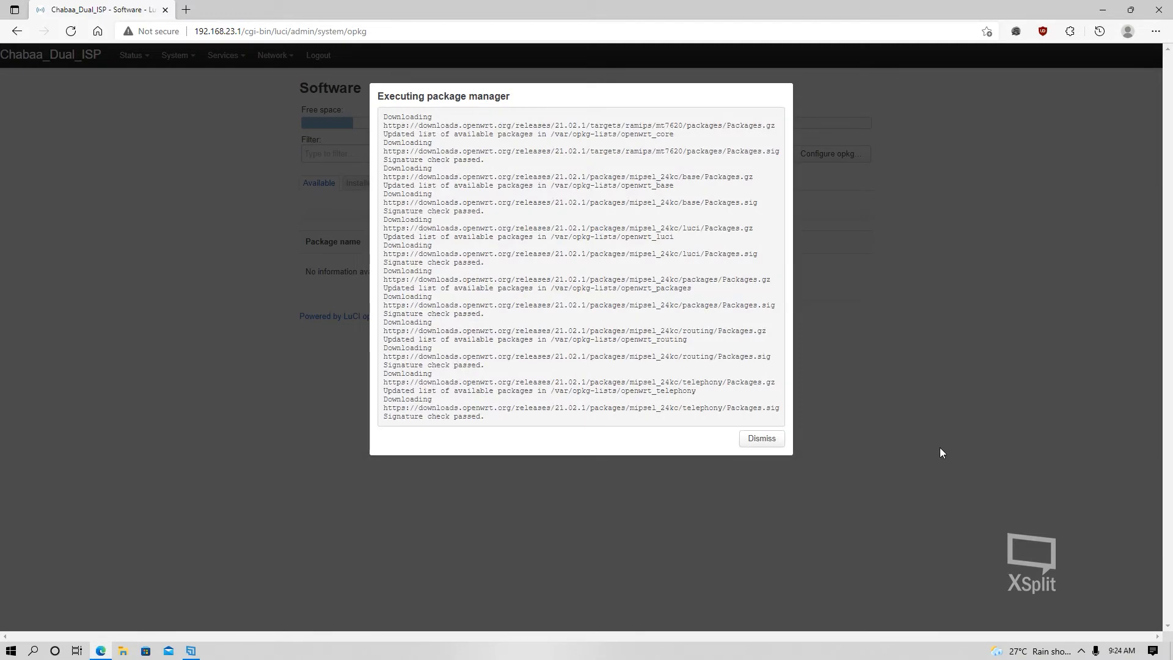
- Dismiss the package update log and filter the available packages by "mwan" to check mwan3 and luci-app-mwan3
left_click(764, 442)
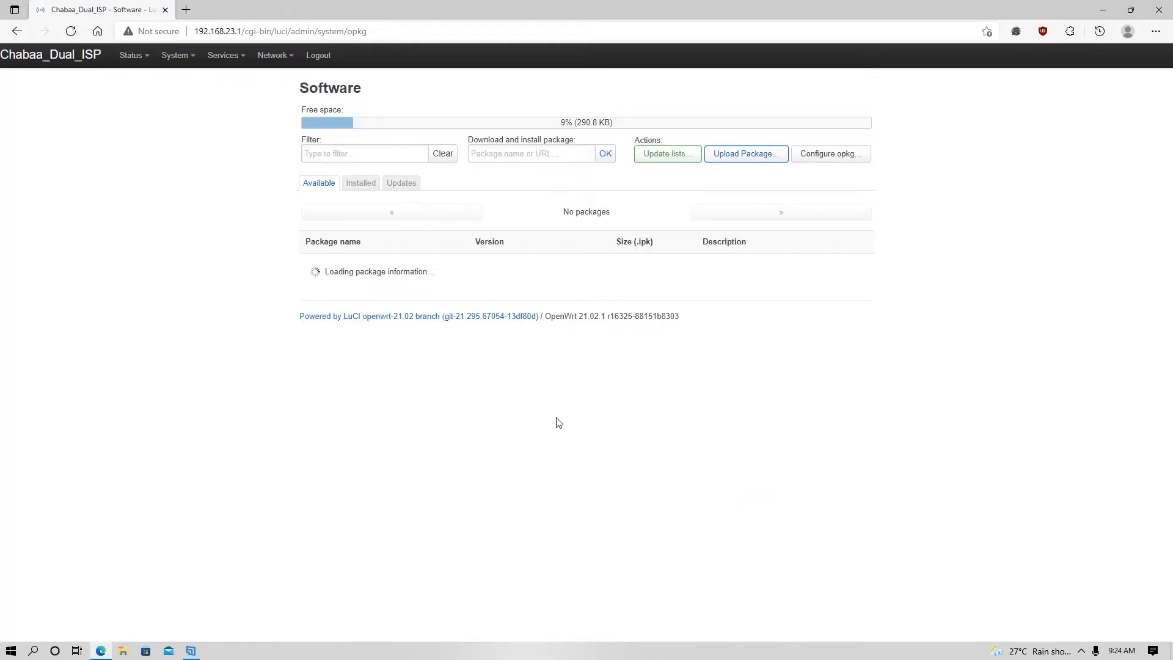
left_click(334, 156)
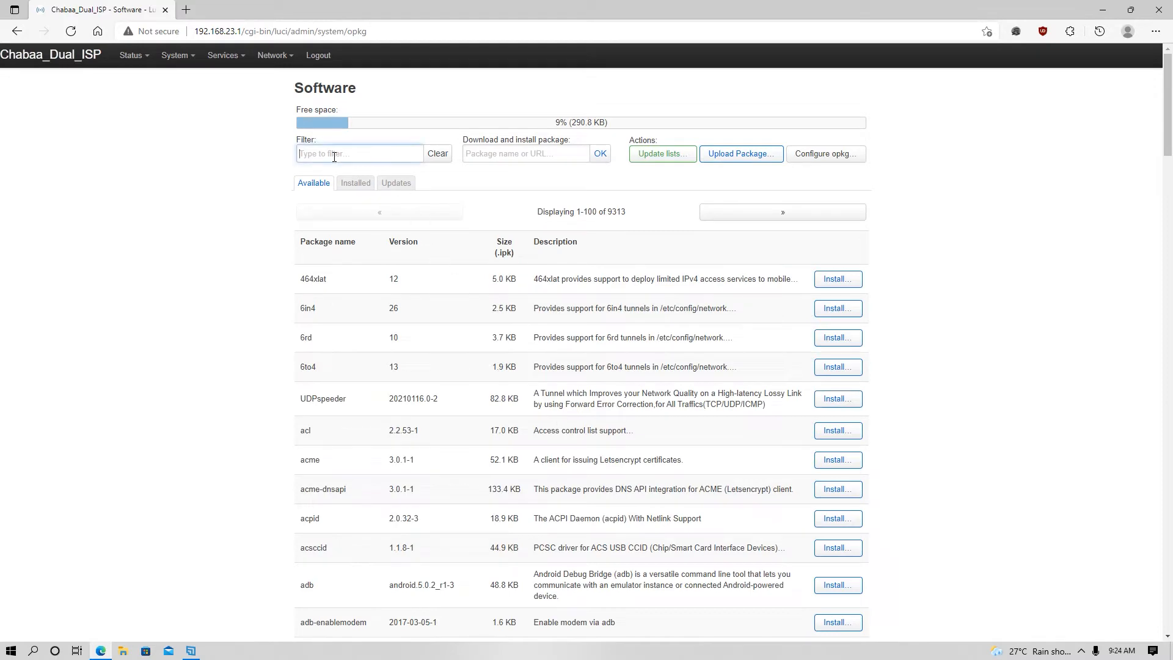
type("mwan")
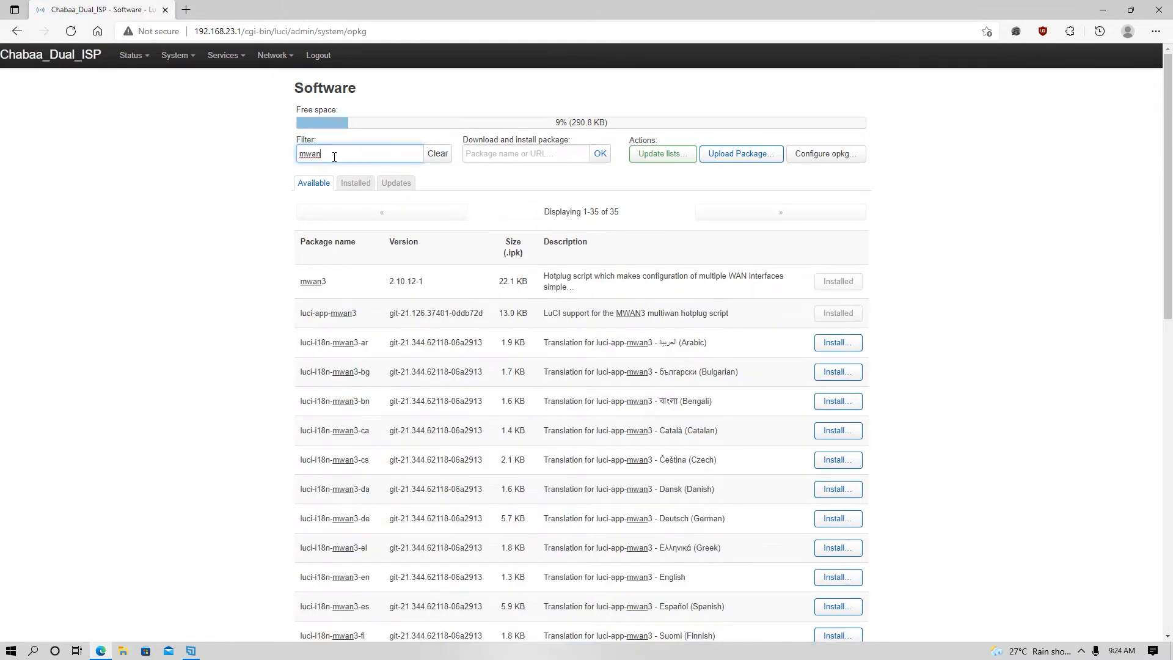
left_click_drag(280, 271, 882, 328)
left_click(880, 320)
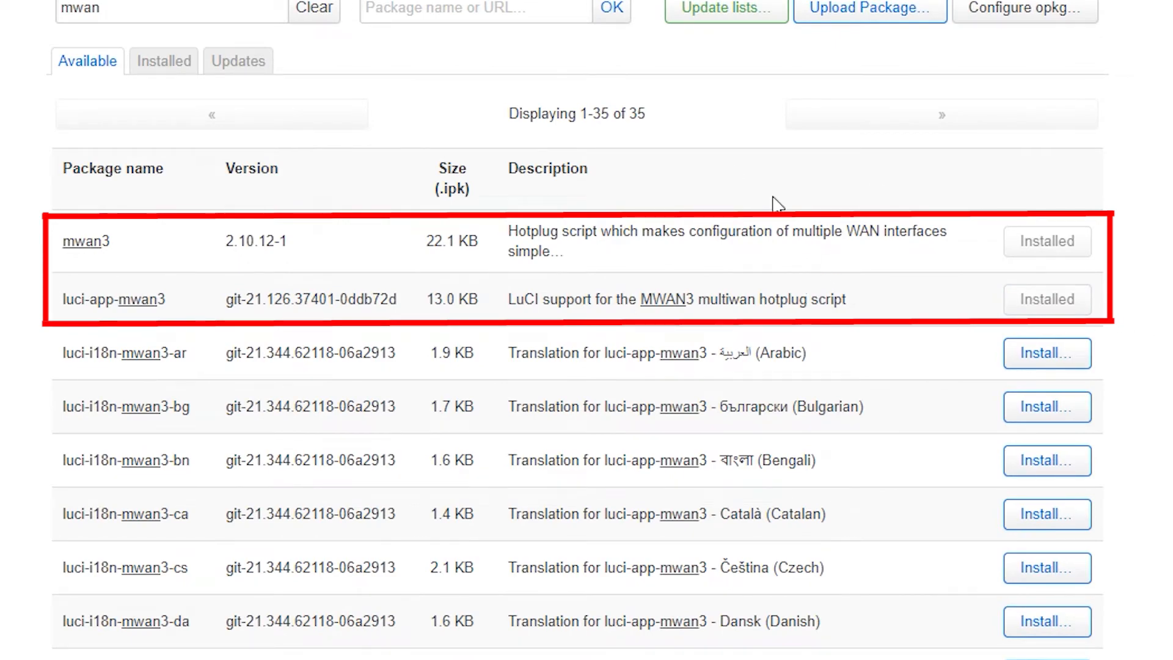
- Restart the mwan3 initscript in the system's startup settings
mouse_move(181, 55)
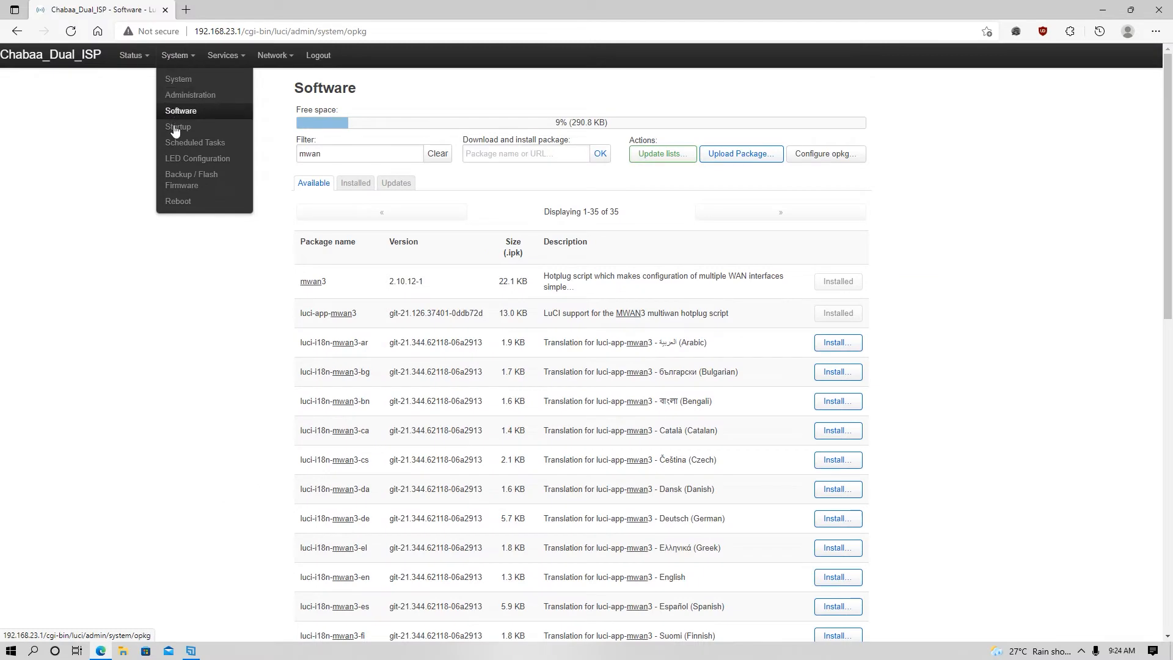
left_click(177, 127)
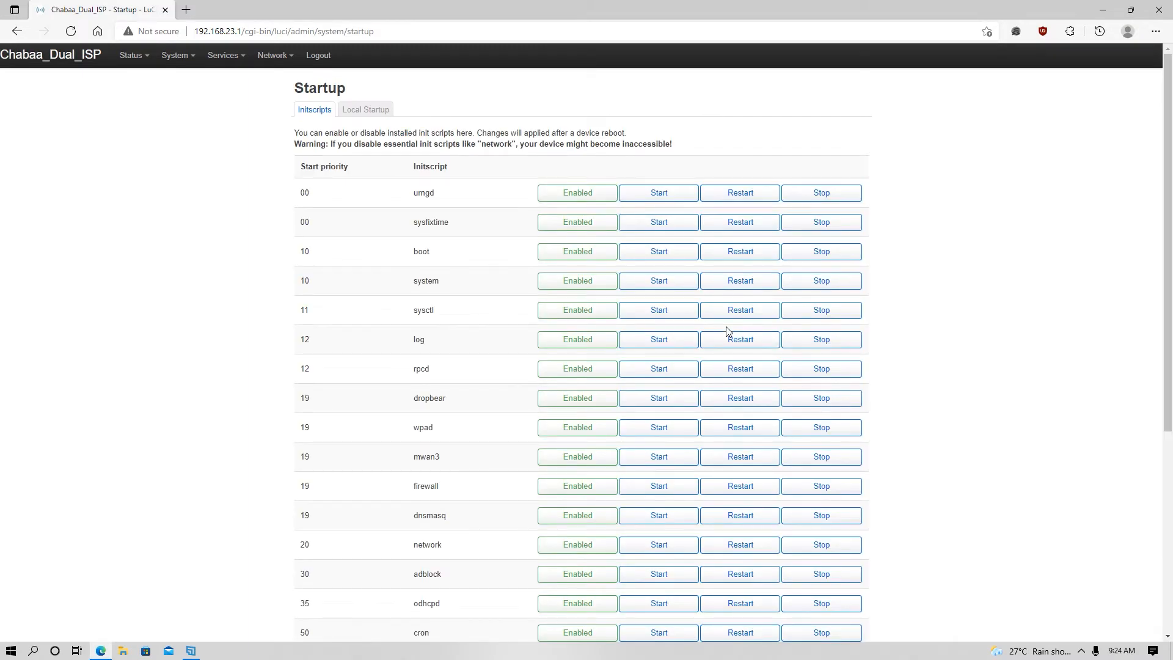
scroll(728, 330, "down", 1)
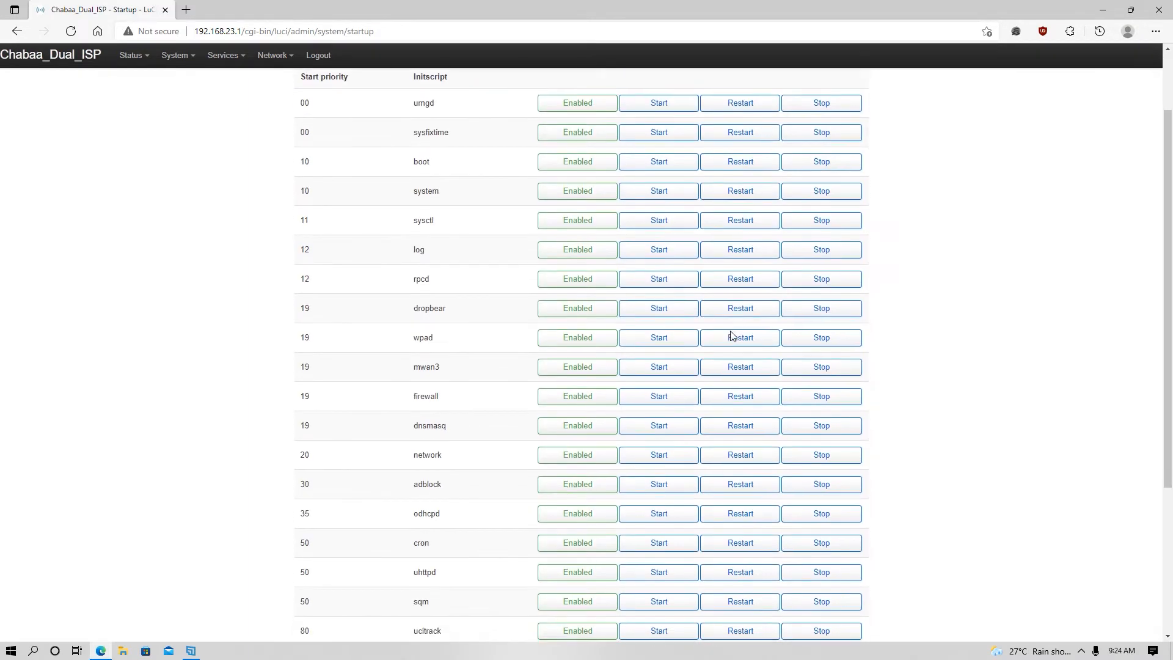
left_click(743, 373)
scroll(458, 375, "up", 1)
- Add VLAN 3 to the switch configuration with CPU (eth0) tagged and LAN 4 untagged
mouse_move(271, 58)
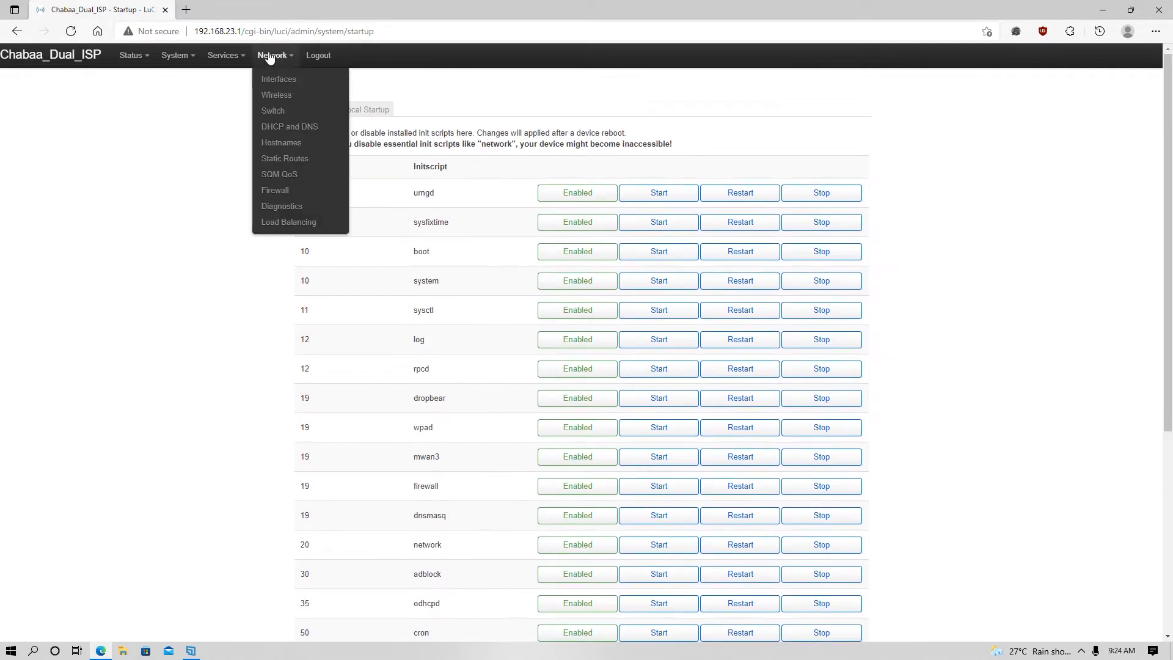
left_click(272, 110)
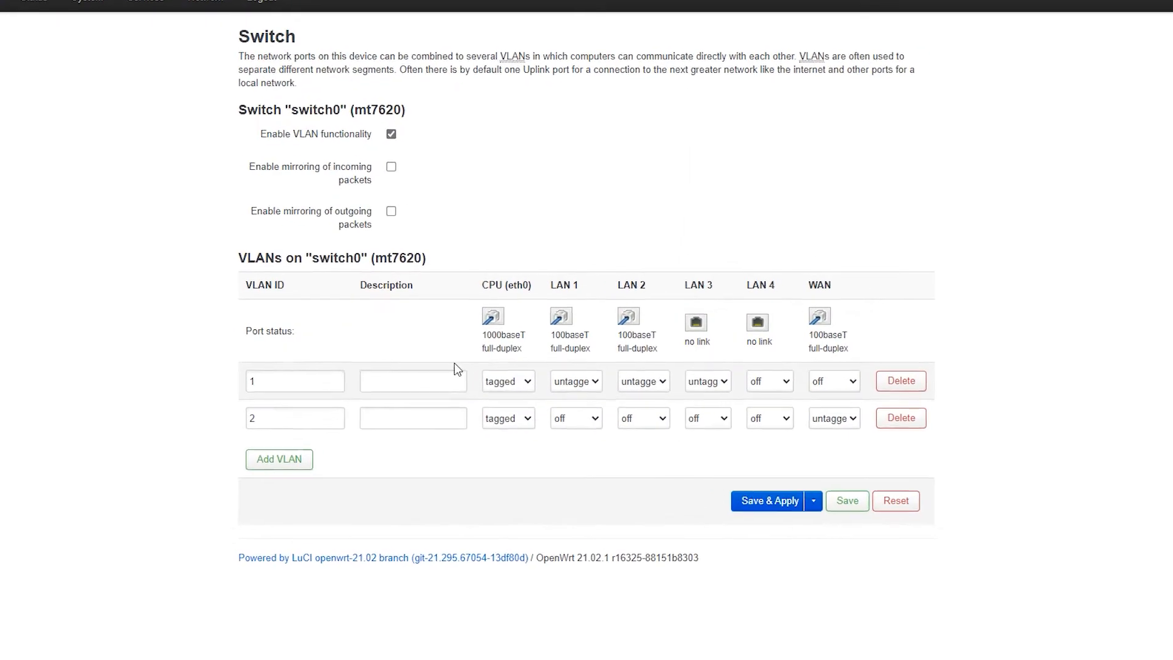
left_click(202, 494)
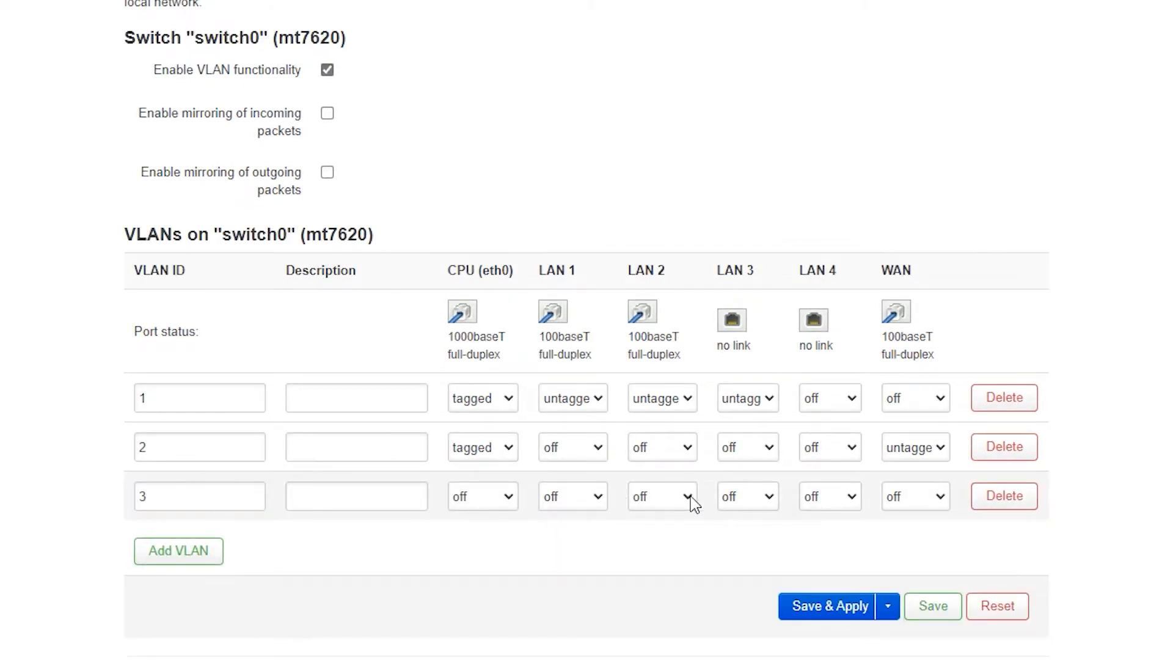
left_click(487, 501)
left_click(487, 557)
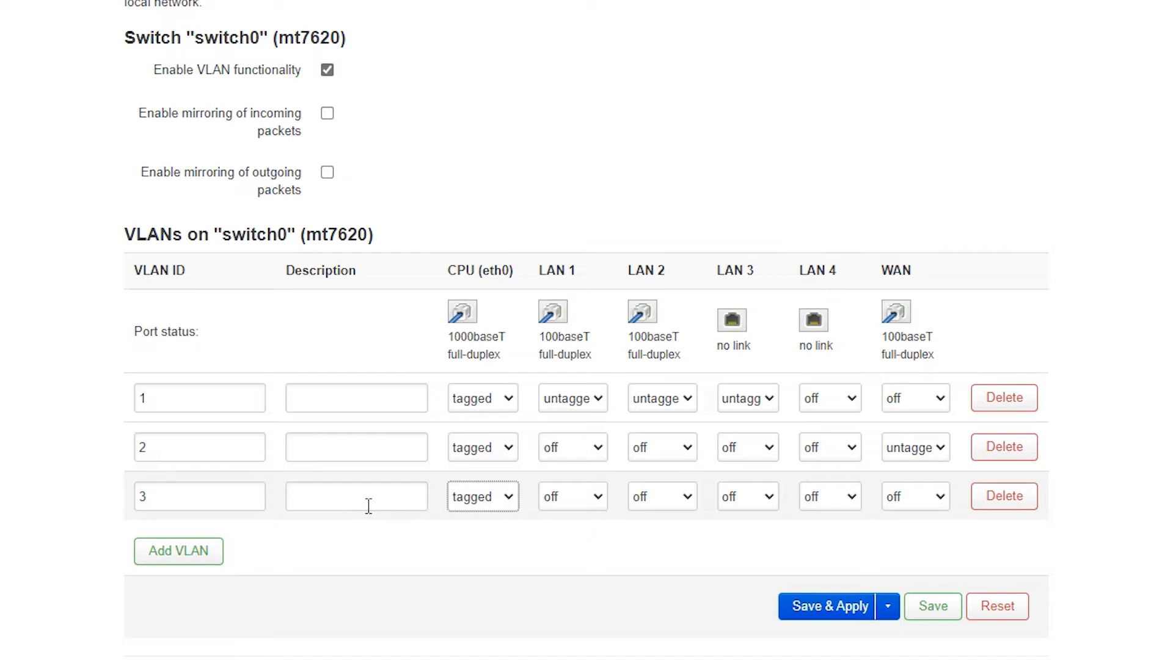
left_click(823, 495)
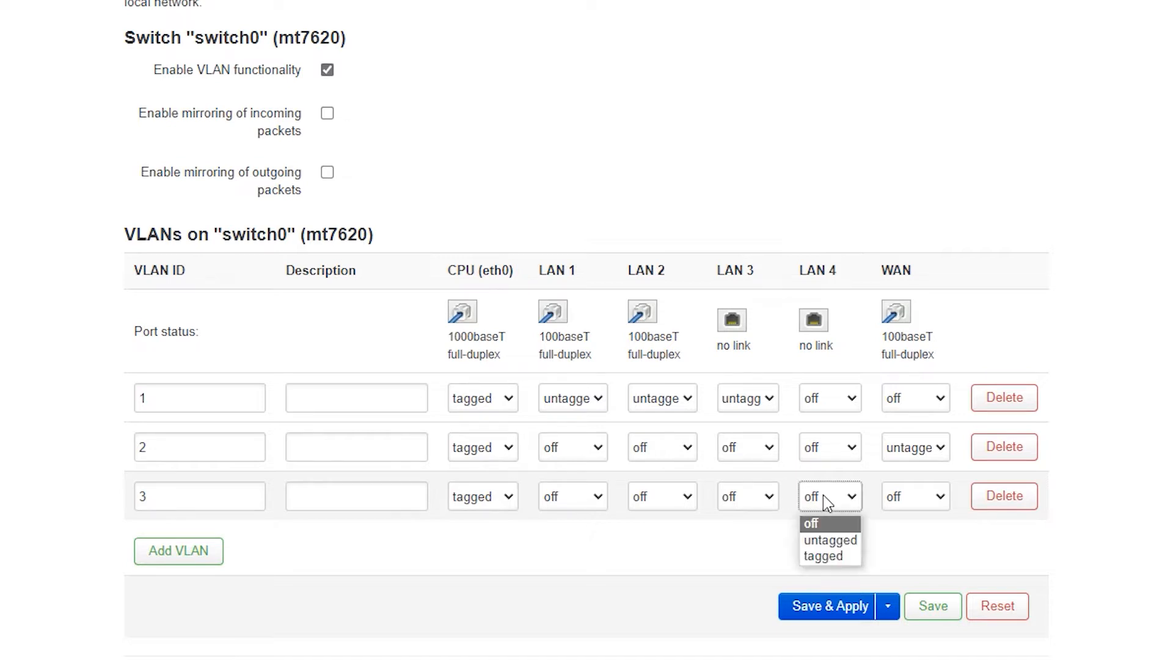
left_click(822, 540)
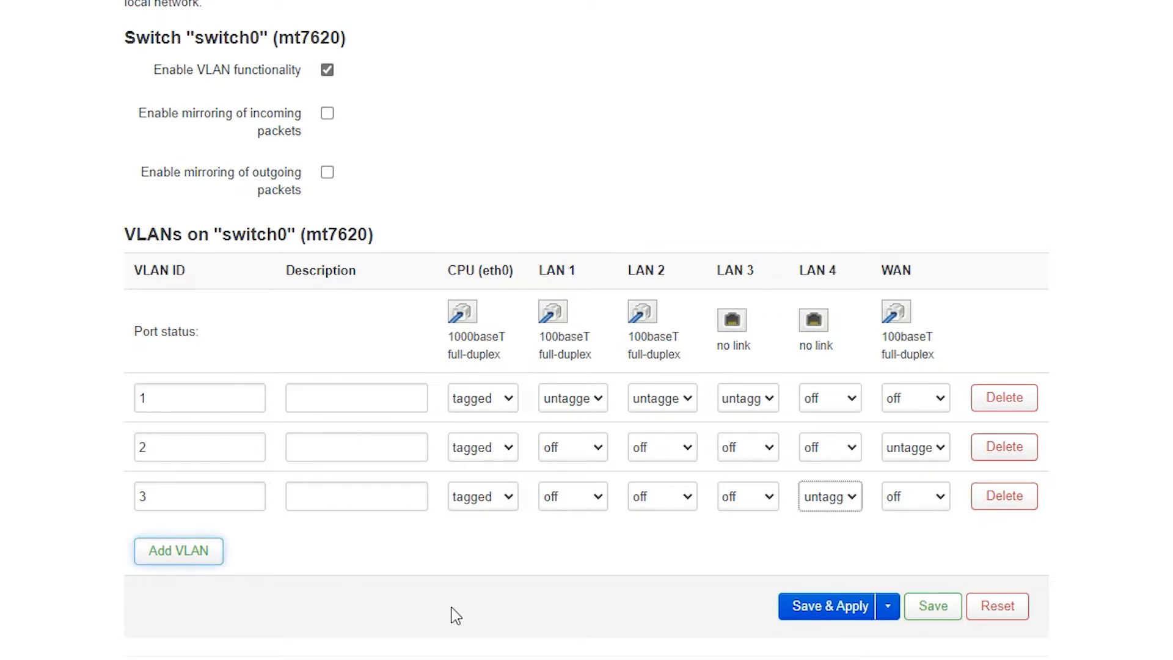
- Add another VLAN with ID 22 and set both CPU (eth0) and LAN 3 to tagged
left_click(194, 574)
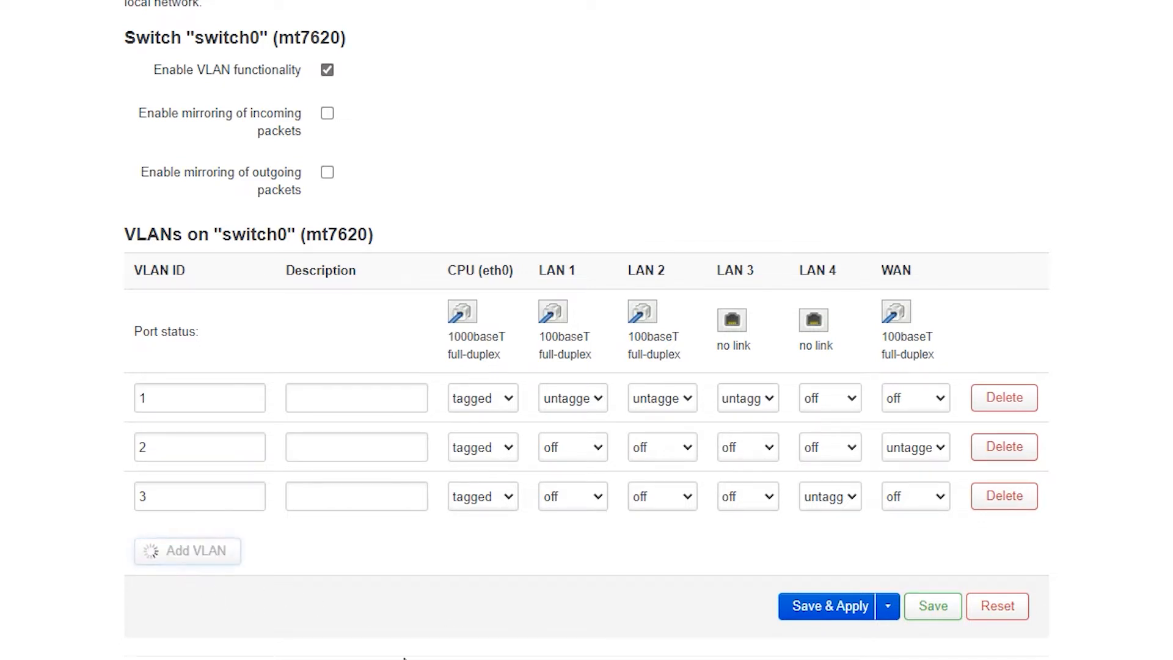
left_click_drag(177, 545, 83, 569)
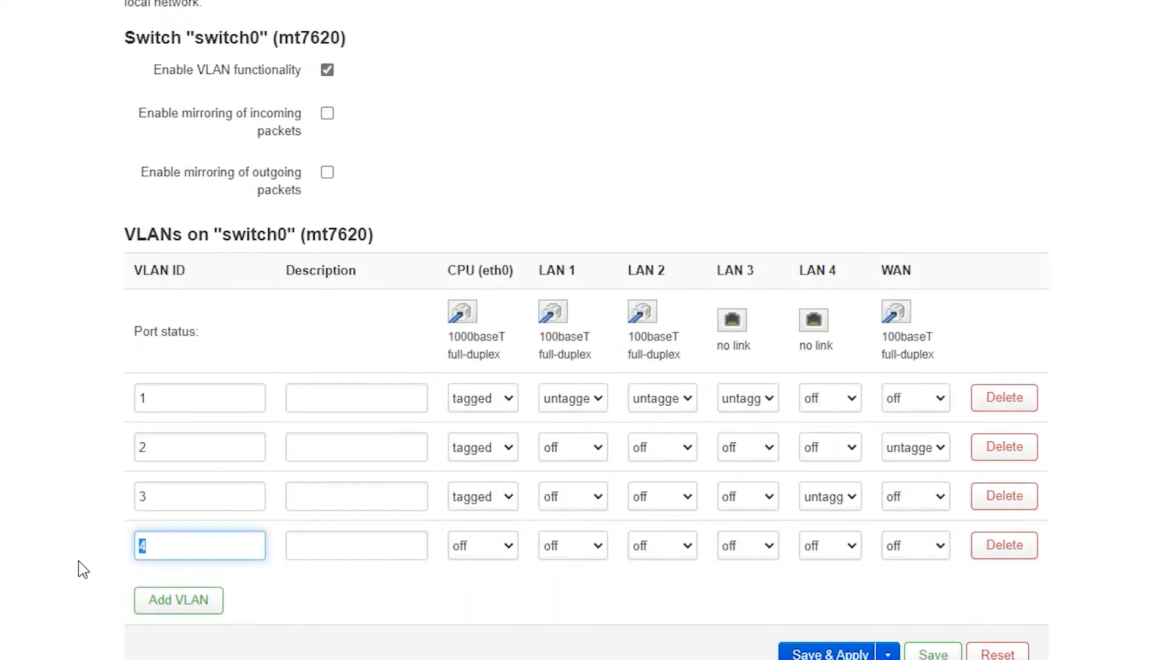
type("22")
left_click(507, 549)
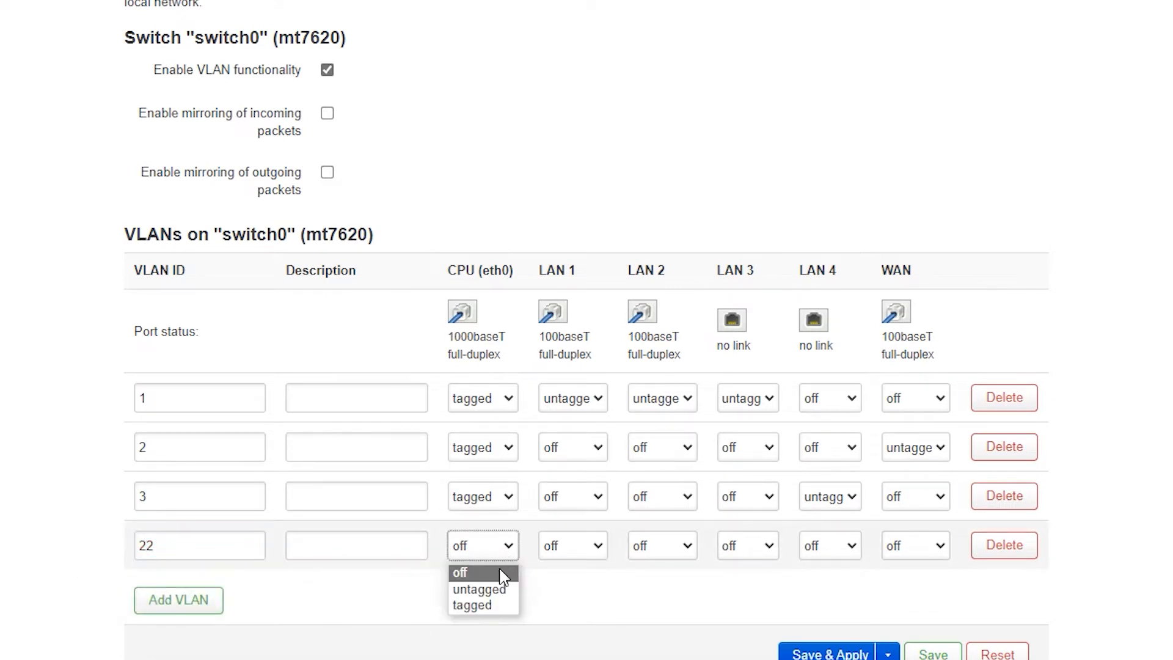
left_click(483, 605)
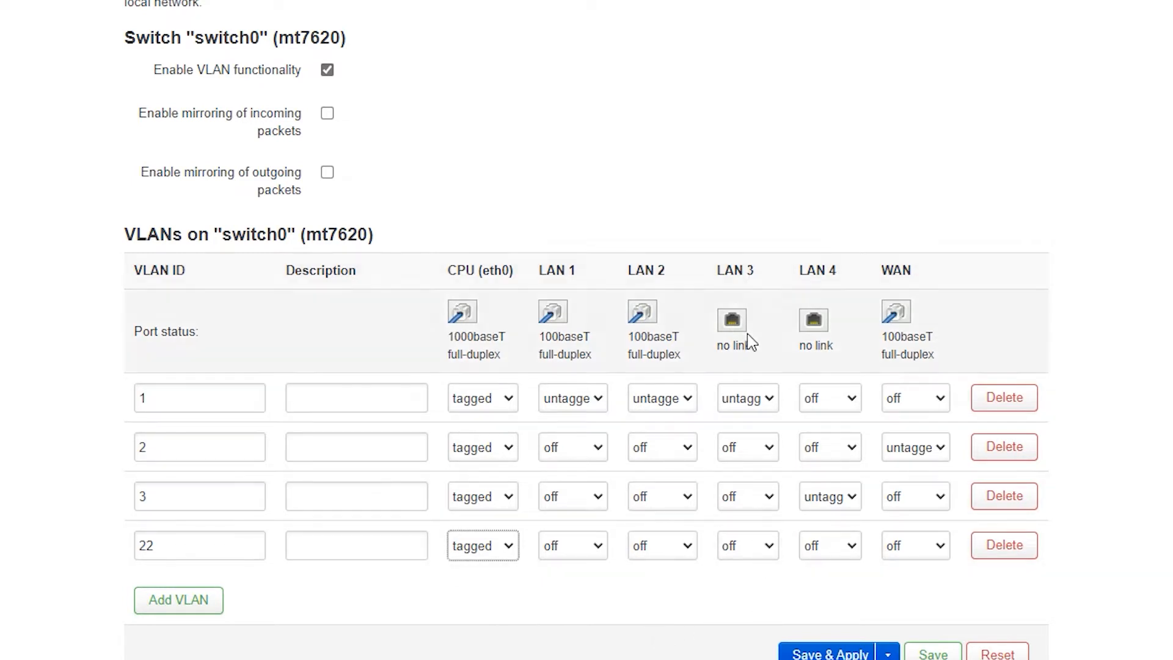
left_click(736, 555)
left_click(741, 603)
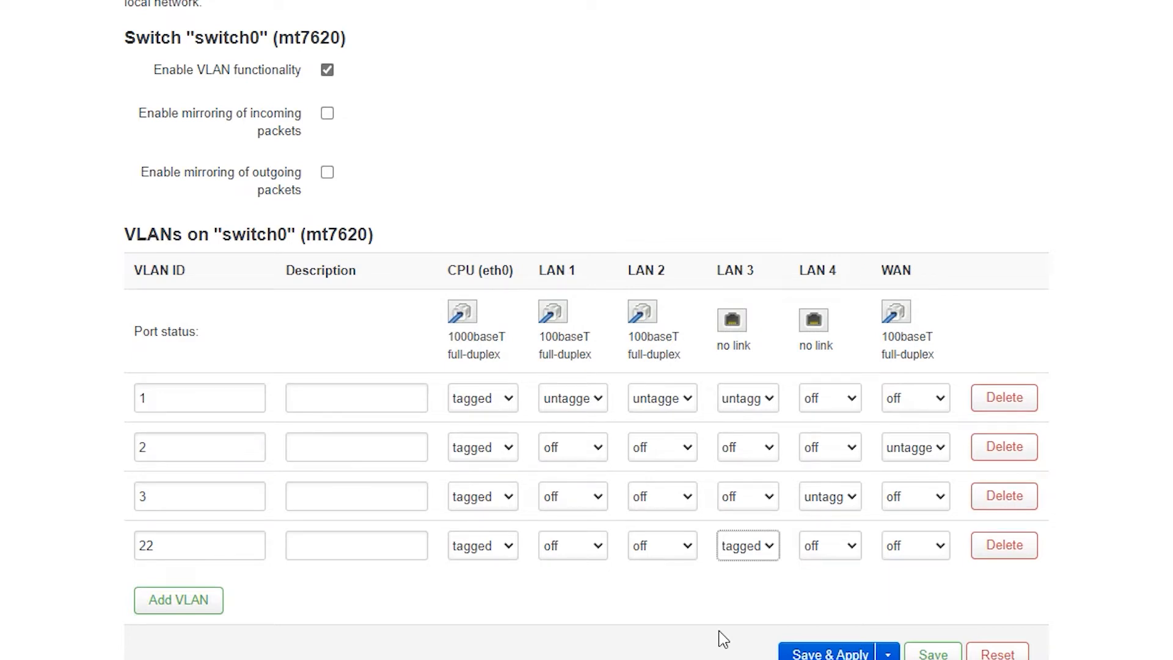
- Set LAN 2 to off in VLAN 1 and untagged in VLAN 22, and apply the switch changes
left_click(667, 398)
left_click(672, 422)
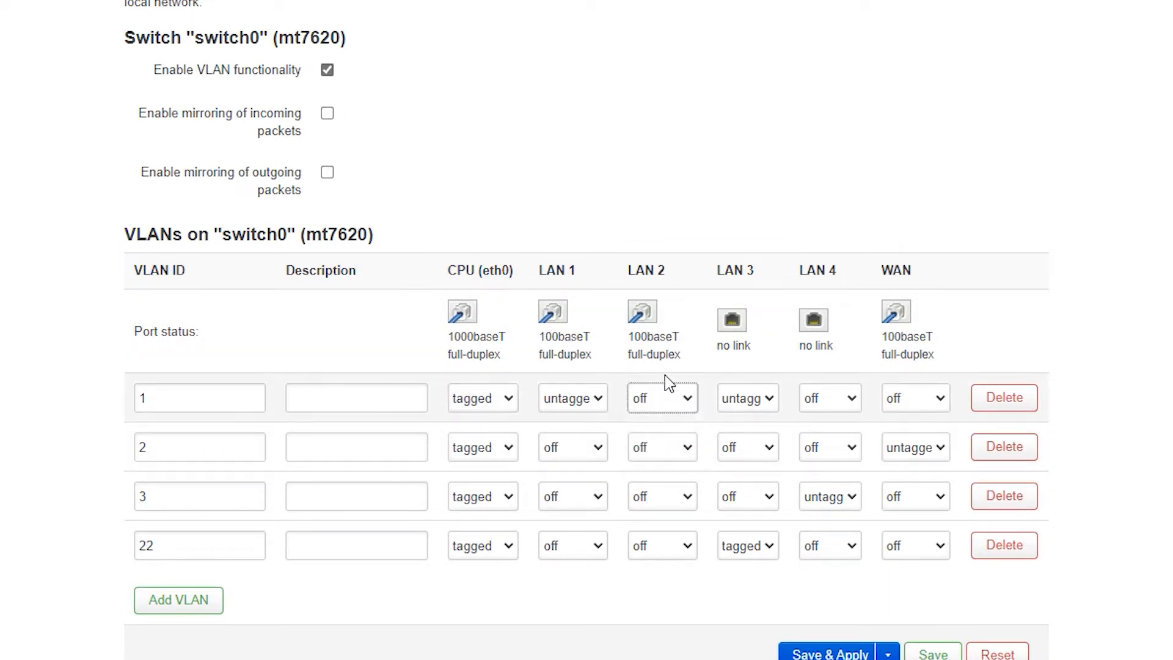
left_click(672, 545)
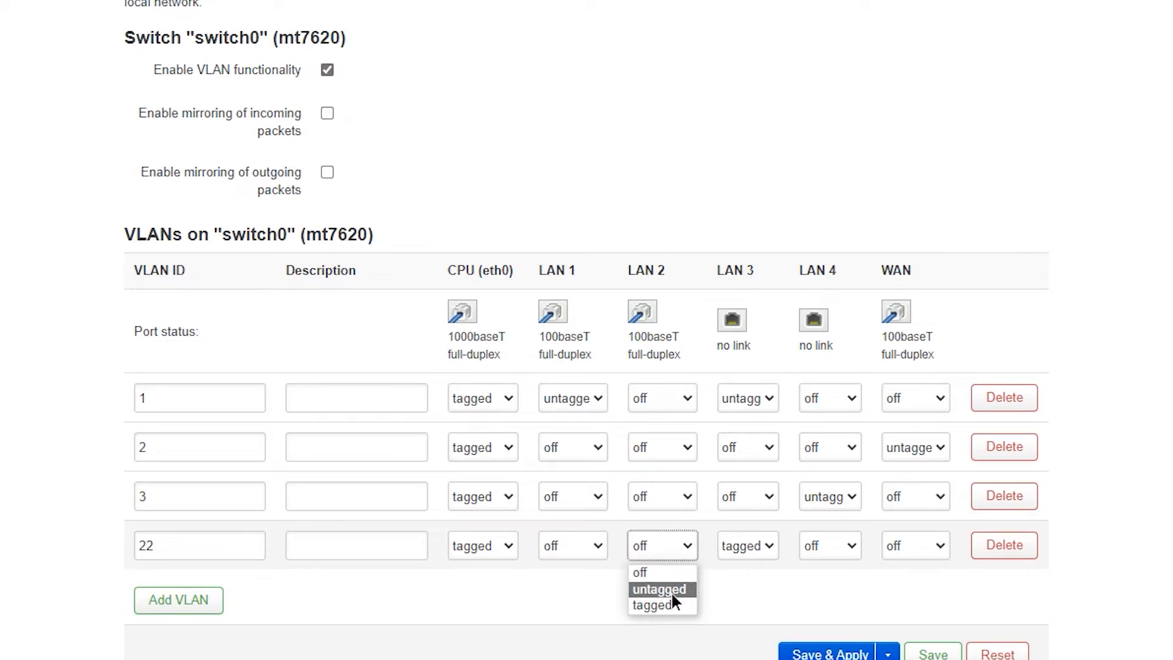
left_click(672, 592)
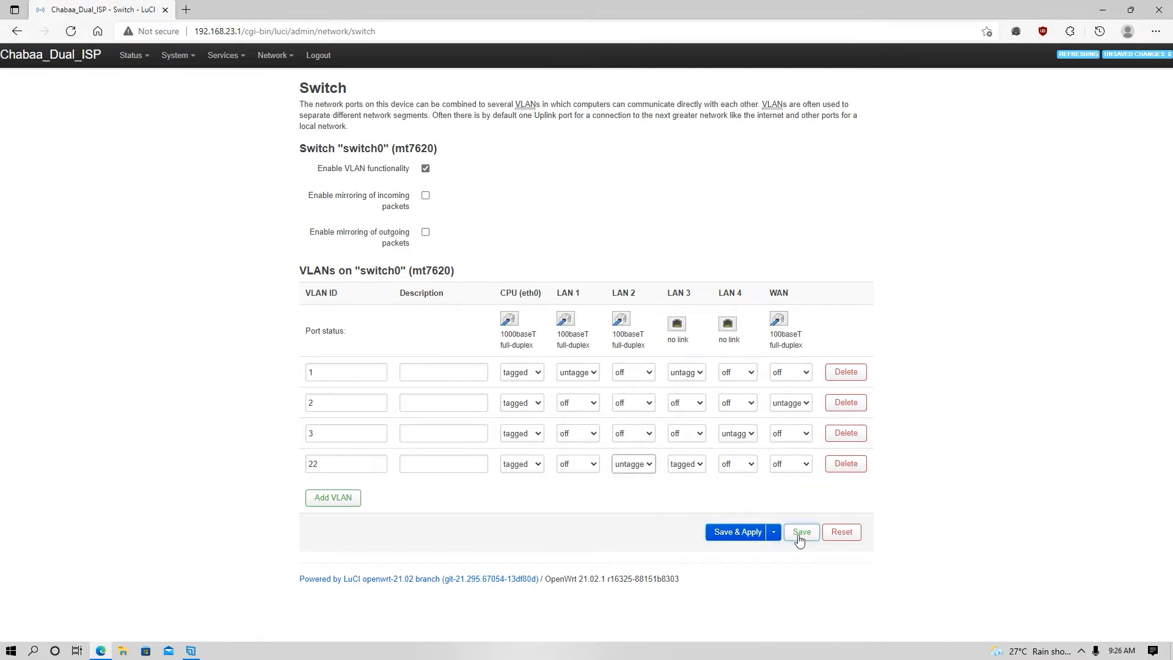
left_click(759, 532)
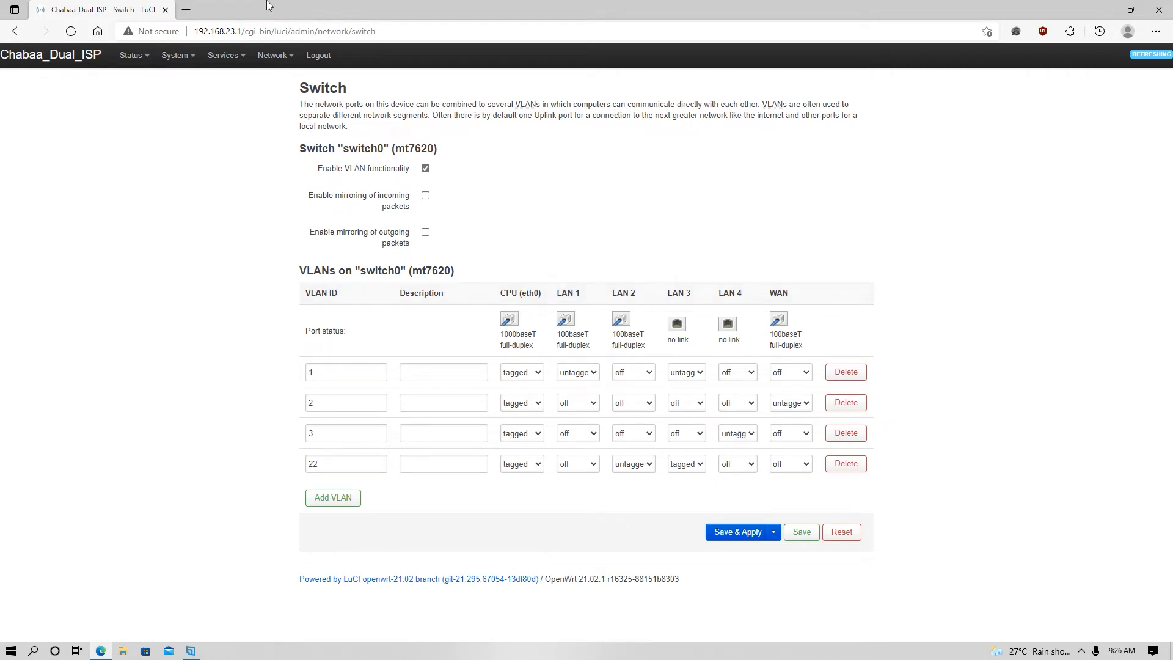
- Start a new device configuration for the network interfaces, of type Bridge device and named br_VLAN
left_click(272, 55)
left_click(275, 79)
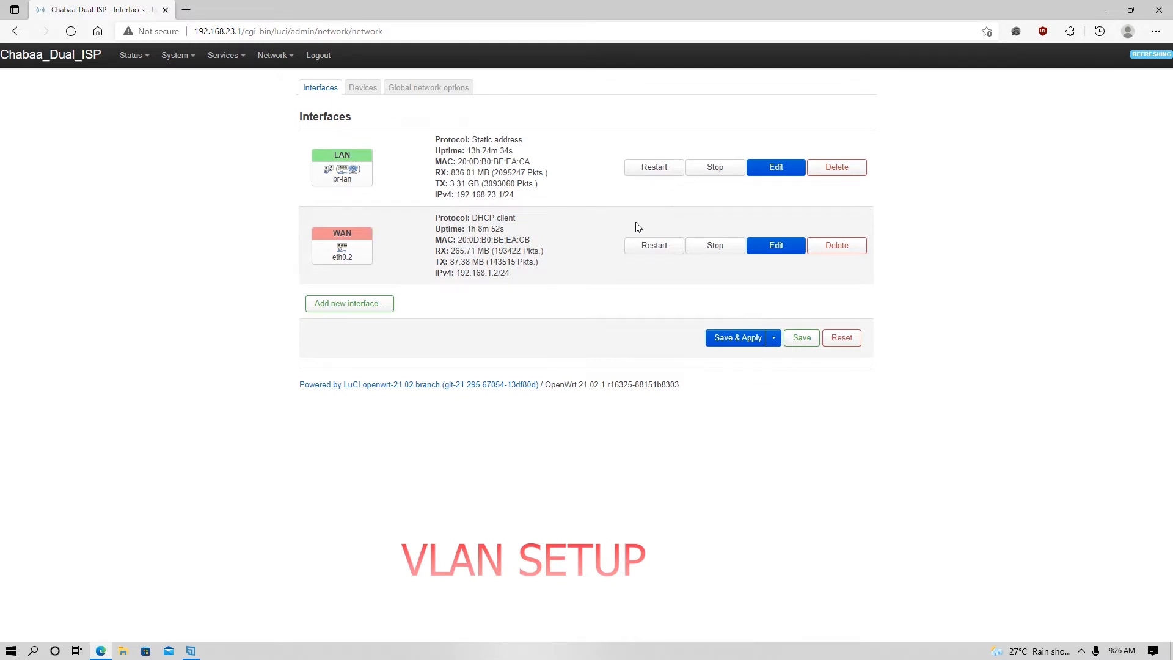
left_click(363, 97)
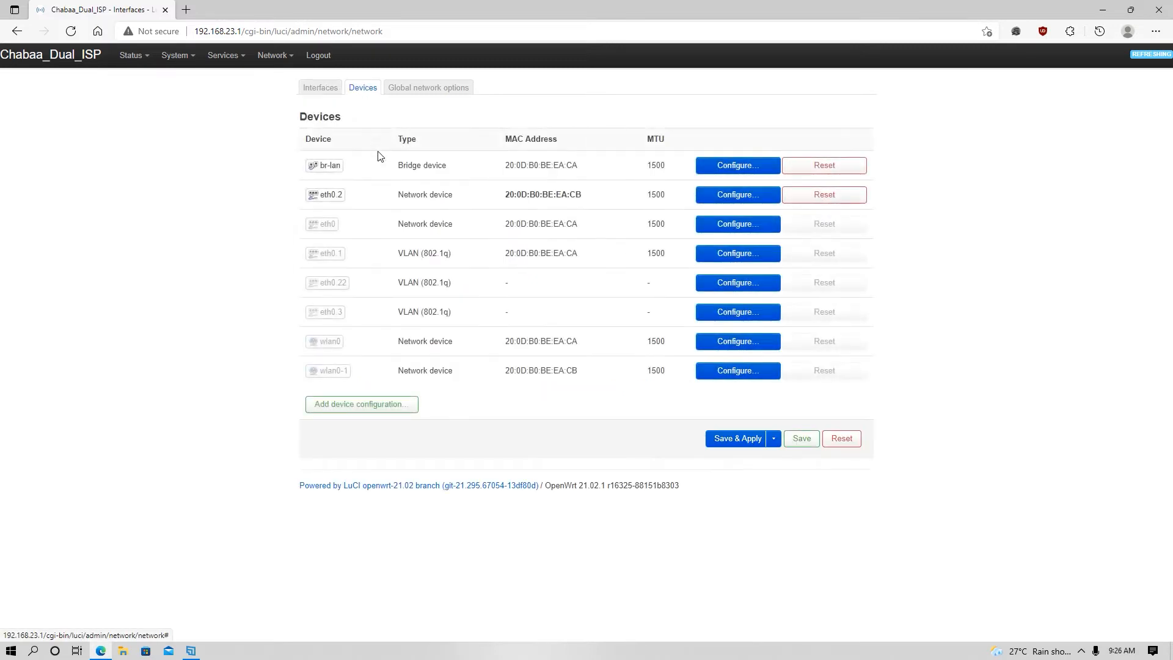
left_click(378, 404)
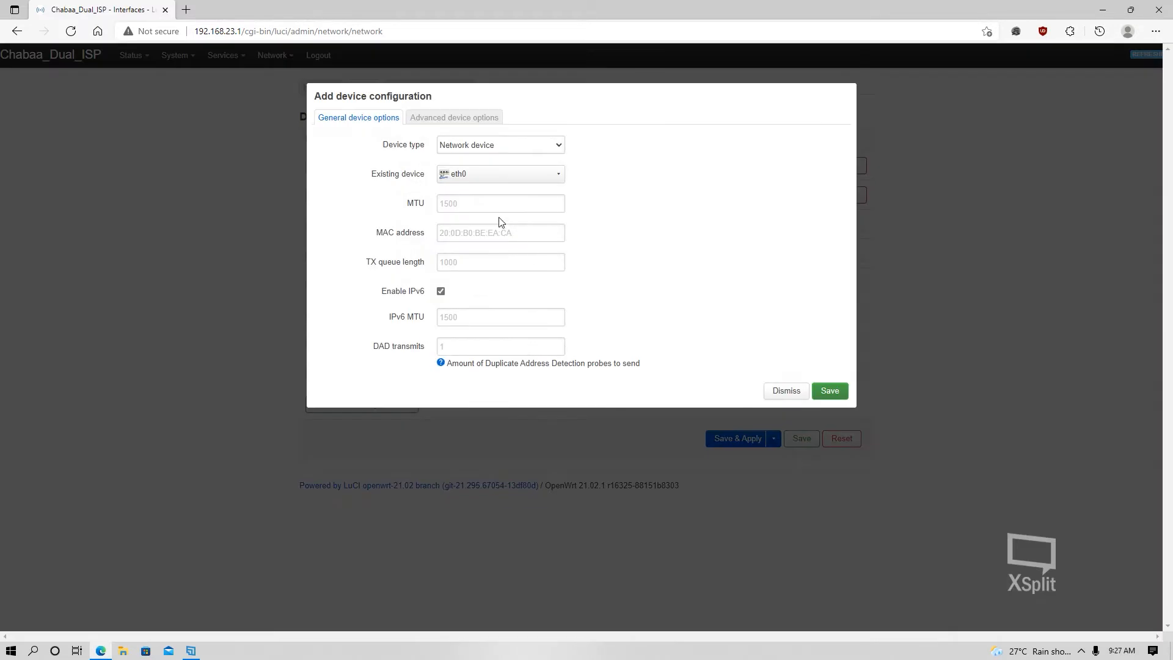
left_click(480, 147)
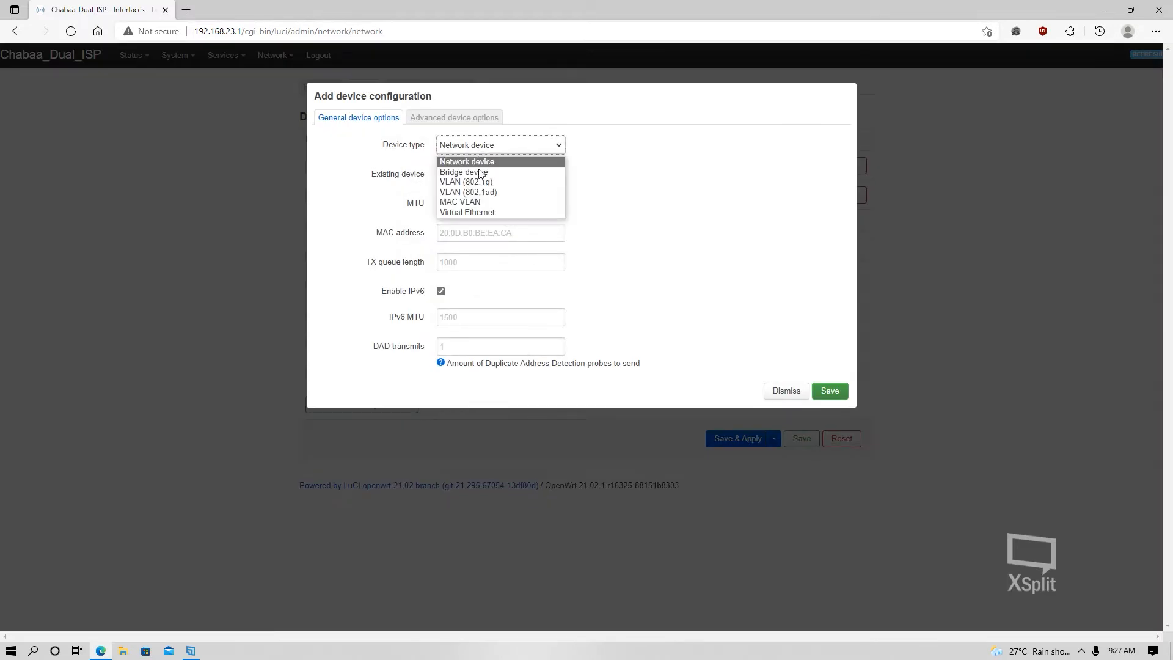
left_click(480, 172)
left_click(480, 173)
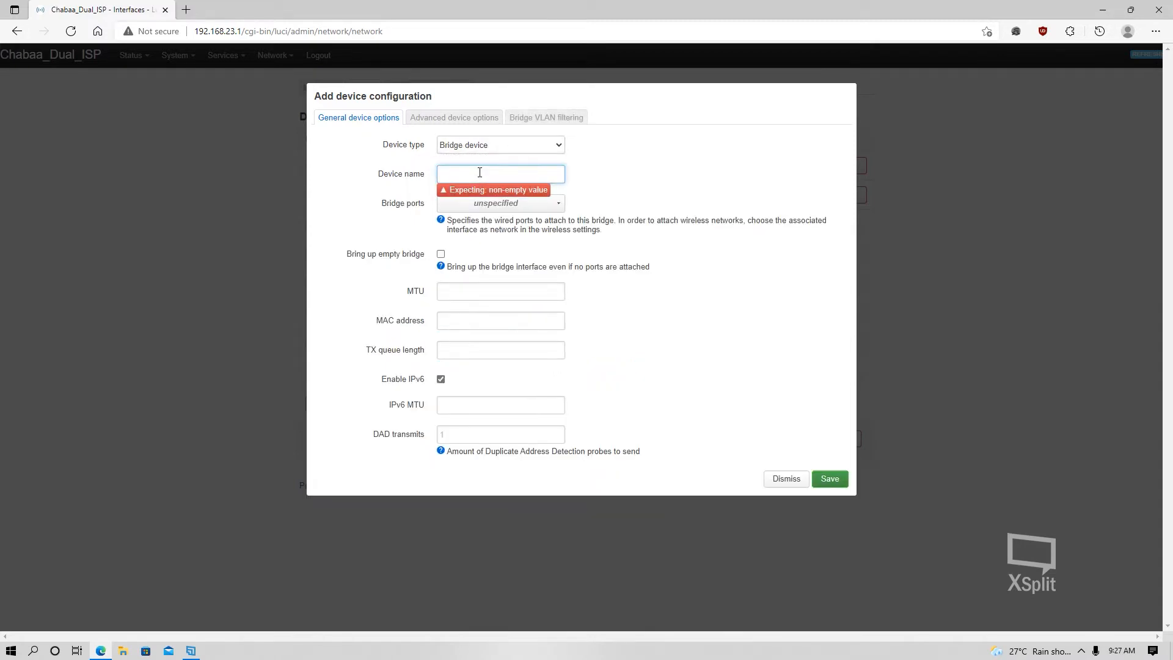
type("br_VLAN")
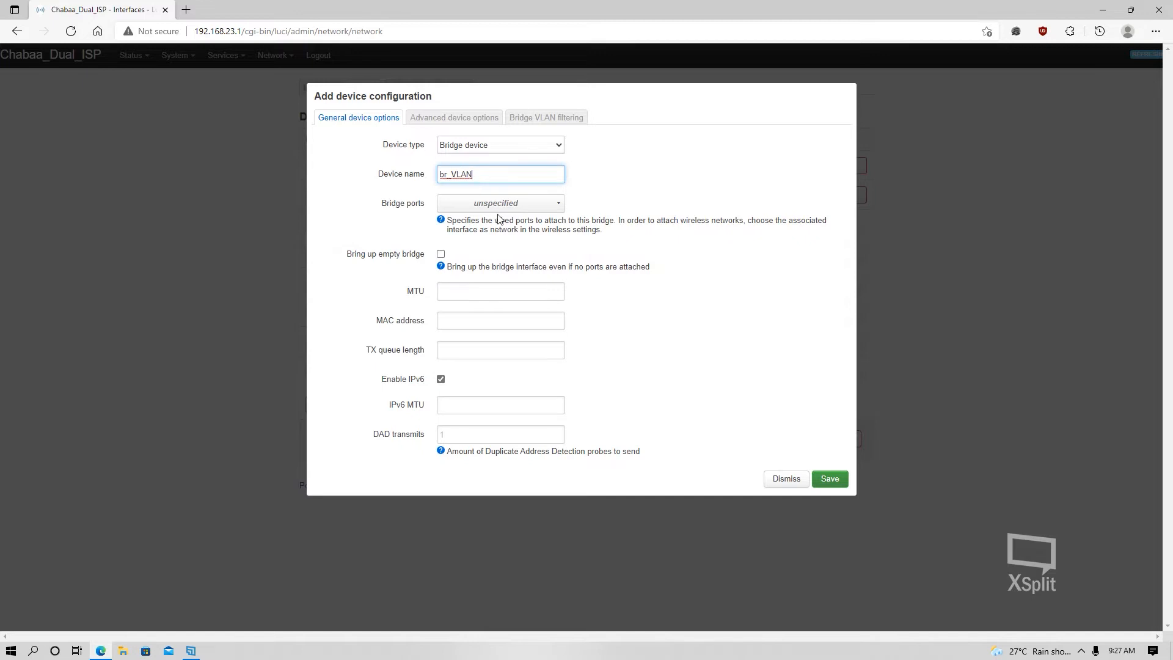
- Assign eth0.22 as the bridge port of br_VLAN, save the device and apply the configuration
left_click(499, 208)
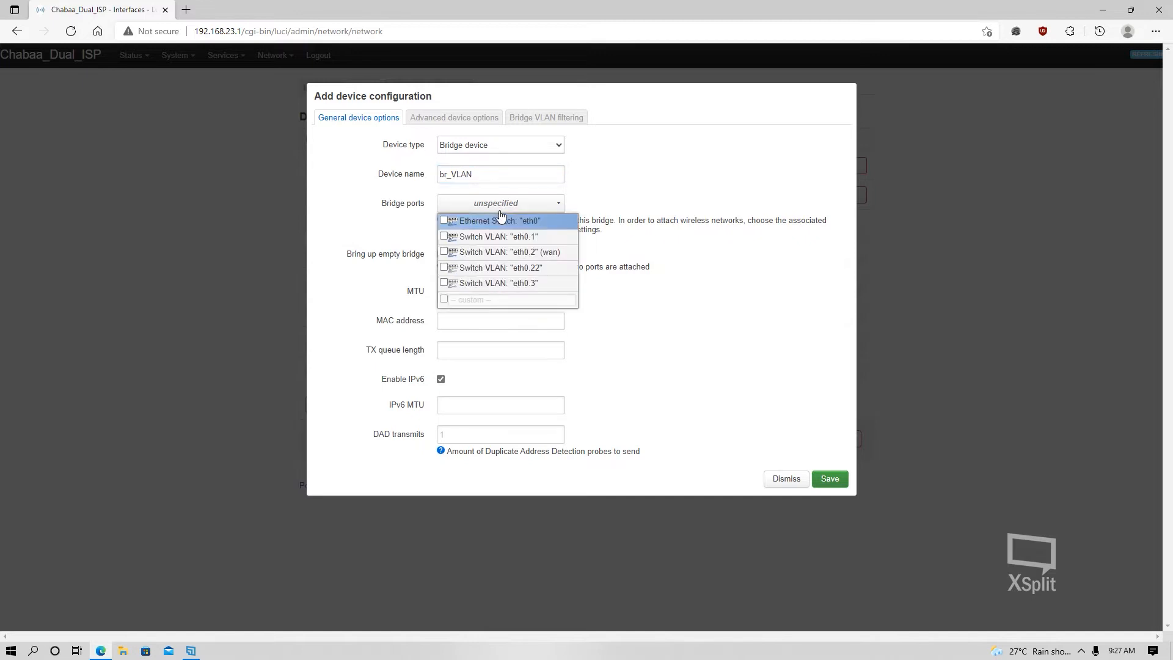
left_click(460, 269)
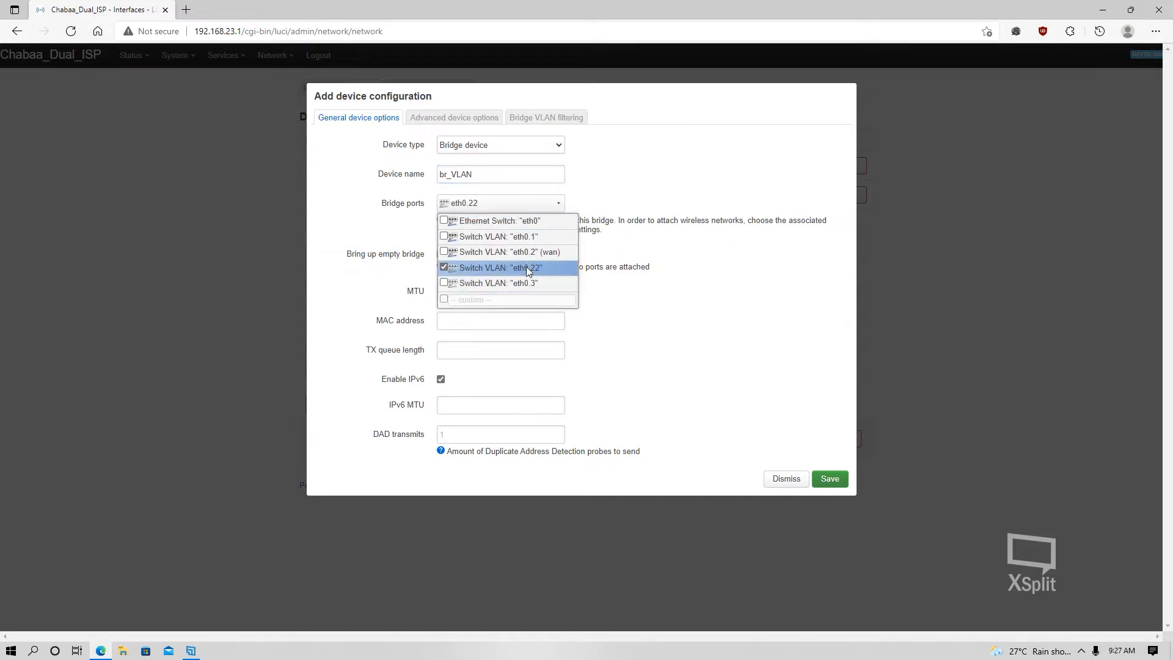
left_click(804, 428)
left_click(833, 479)
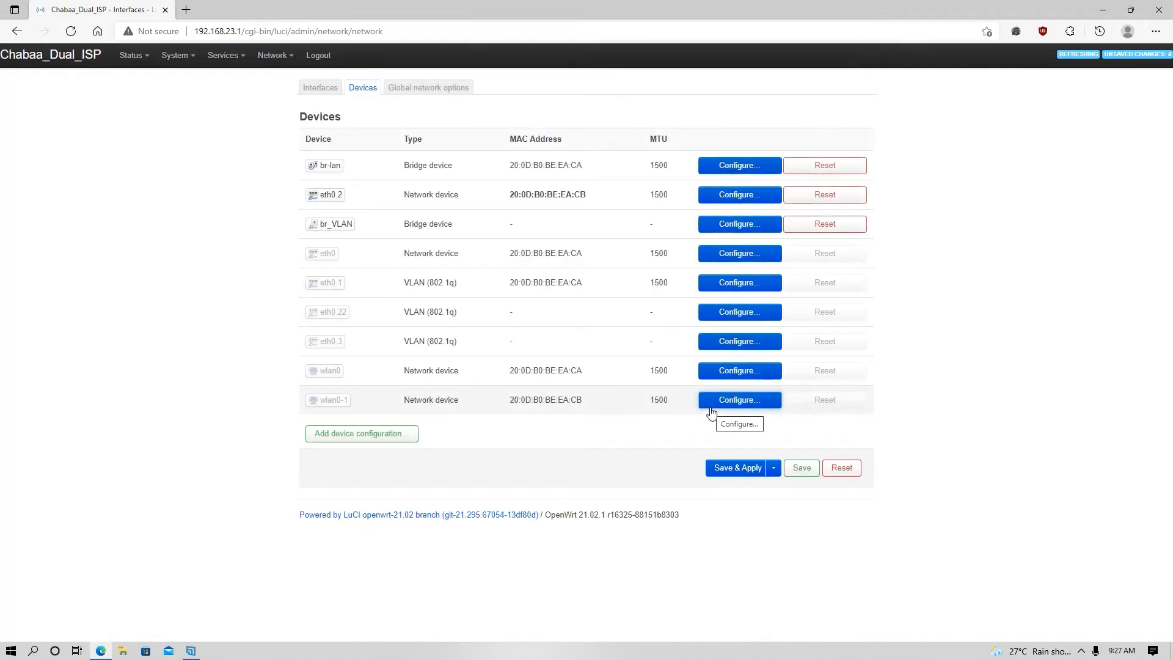
left_click(722, 468)
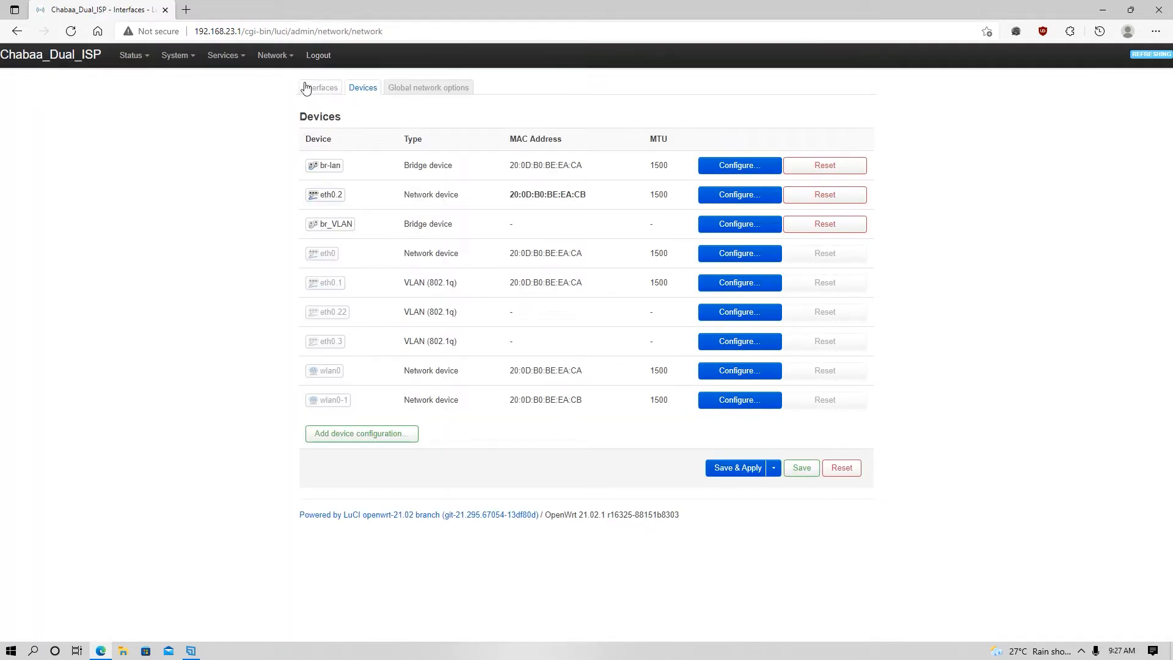
- Create a new interface named VLAN22 with the Static address protocol on the br_VLAN bridge device
left_click(306, 88)
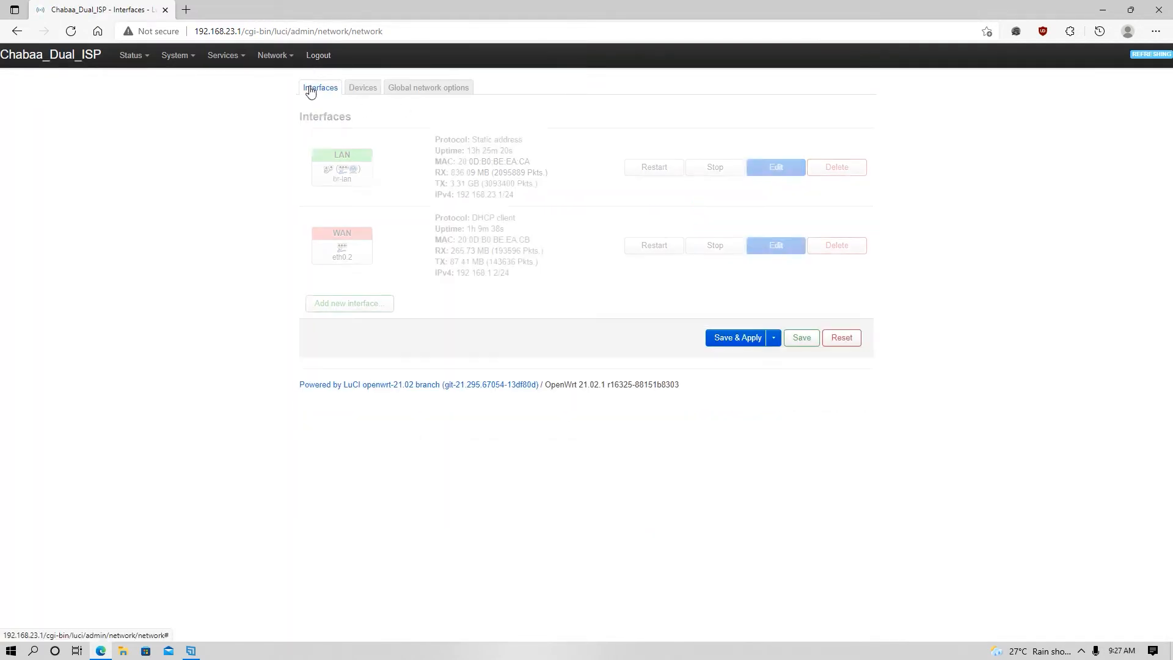
left_click(333, 303)
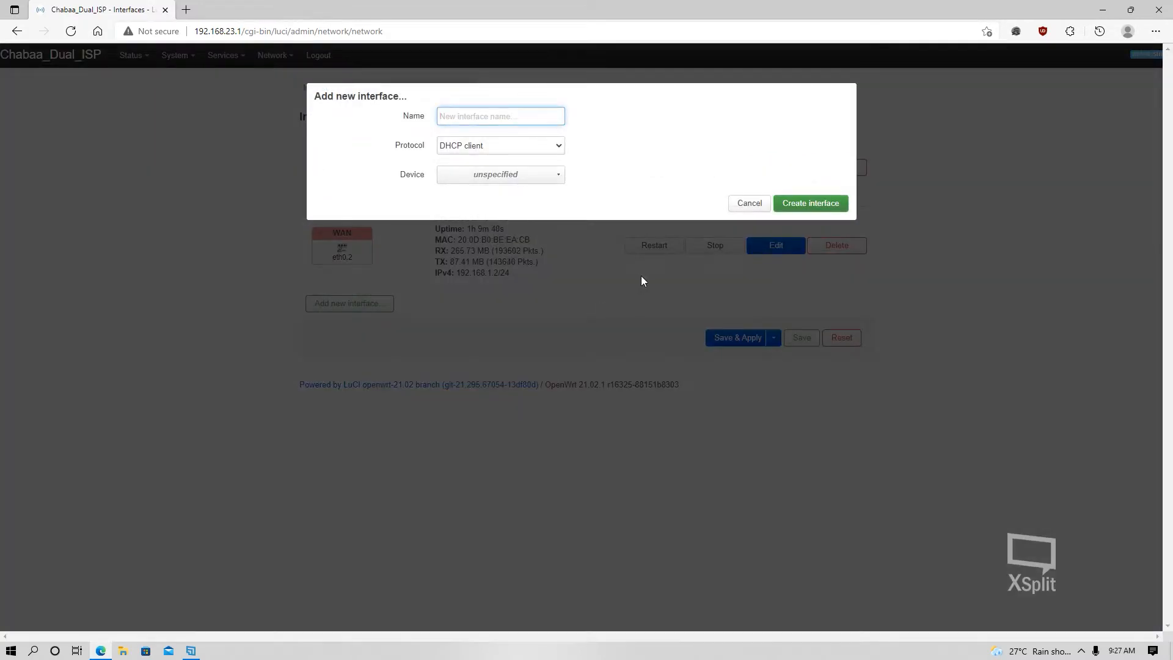
left_click(491, 116)
type("VLAN")
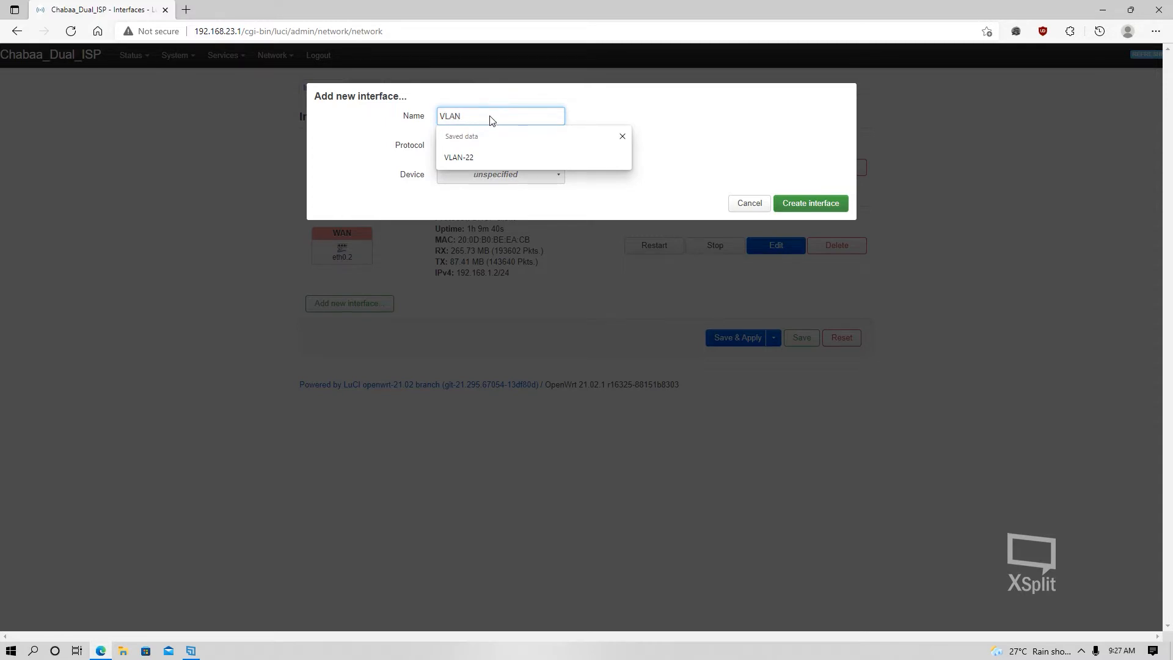
type("22")
left_click(516, 146)
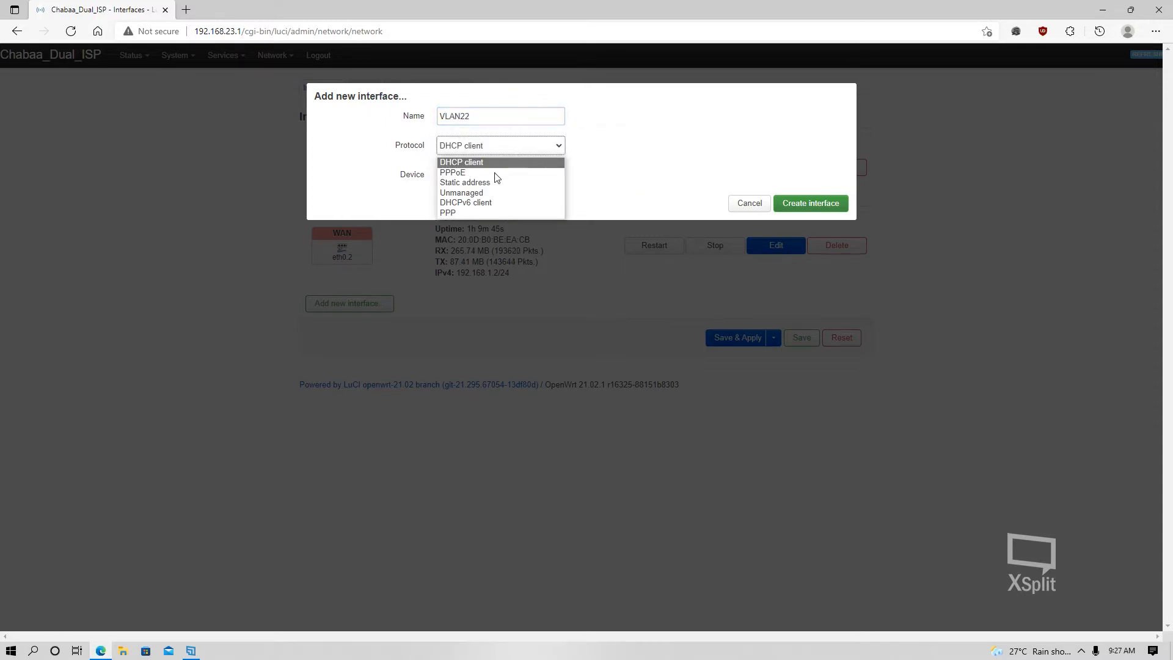
left_click(502, 181)
left_click(506, 177)
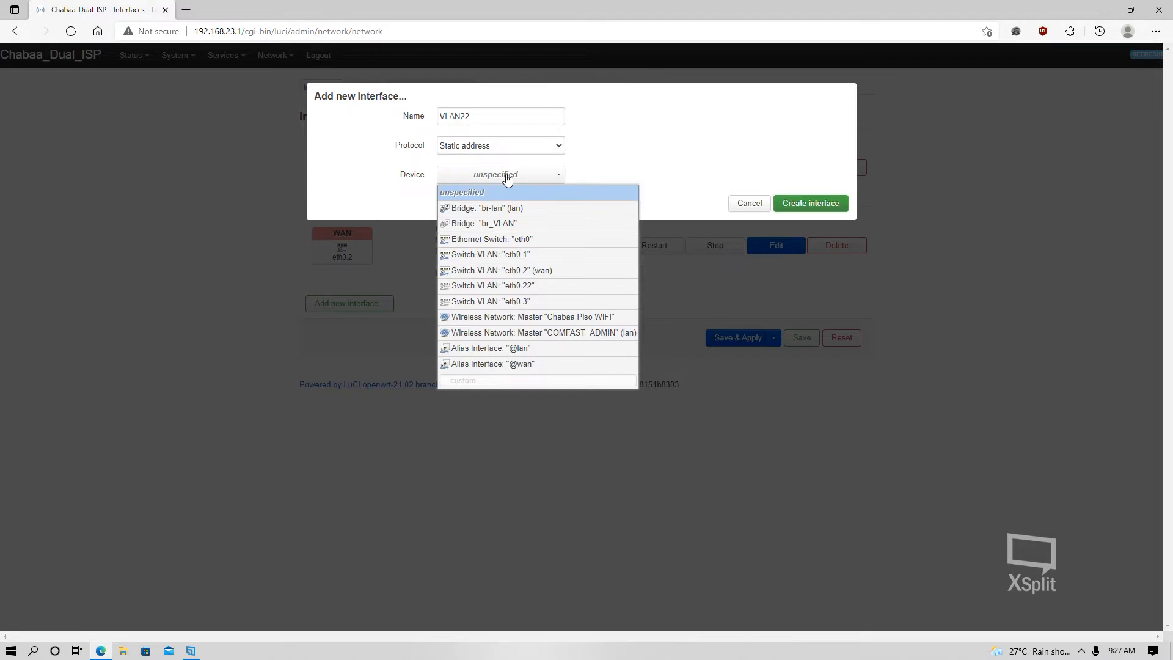
left_click(552, 225)
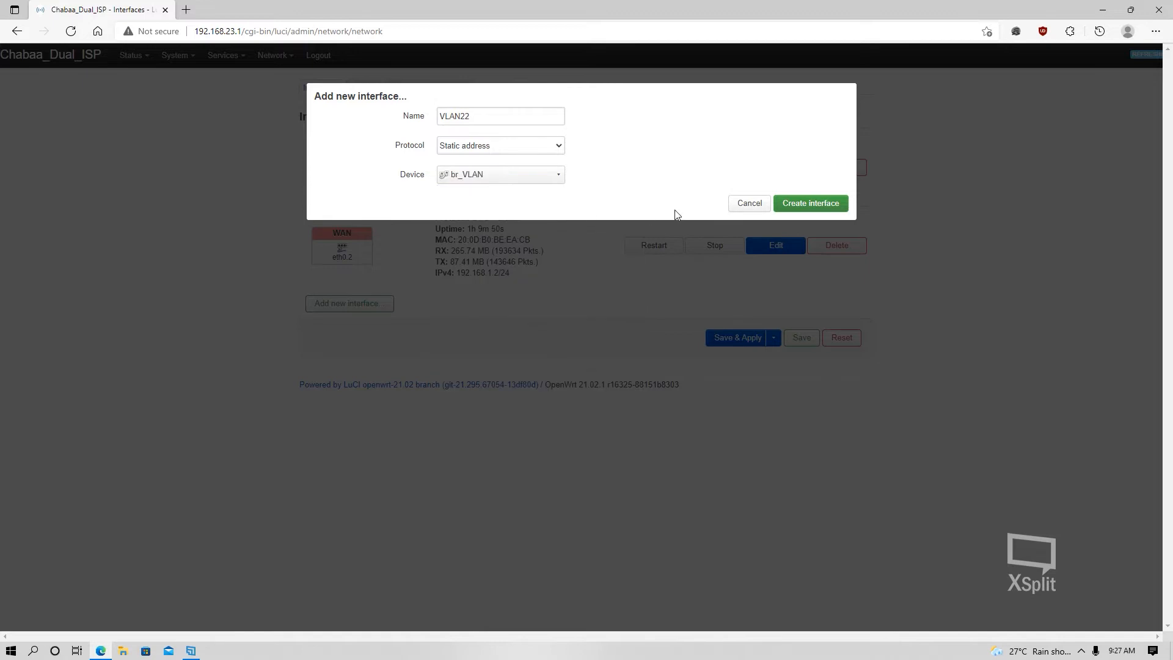
left_click(814, 203)
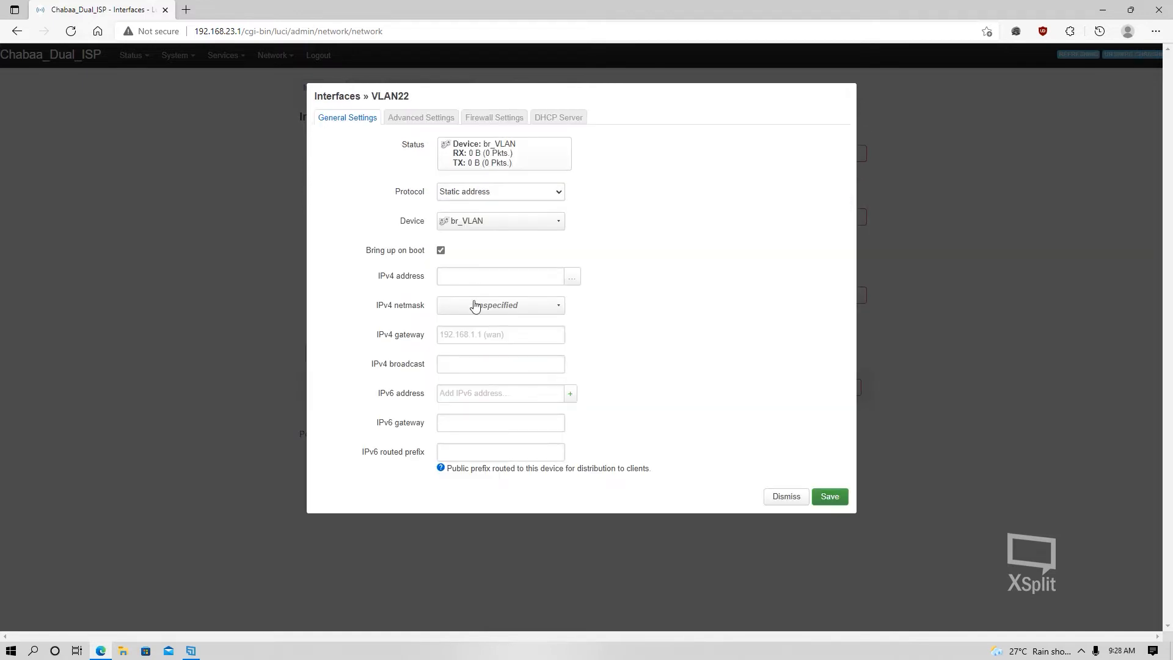
- Give VLAN22 the IPv4 address 10.0.0.5, netmask 255.255.240.0 and gateway 10.0.0.1, save the interface and apply the configuration
left_click(484, 276)
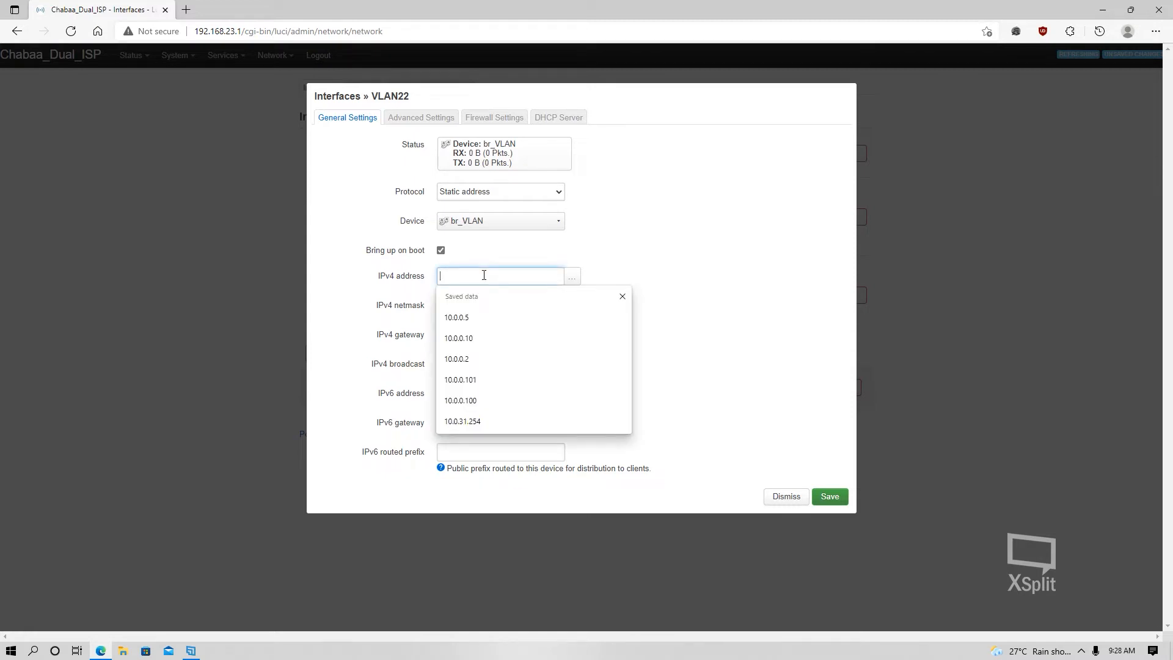
left_click(486, 317)
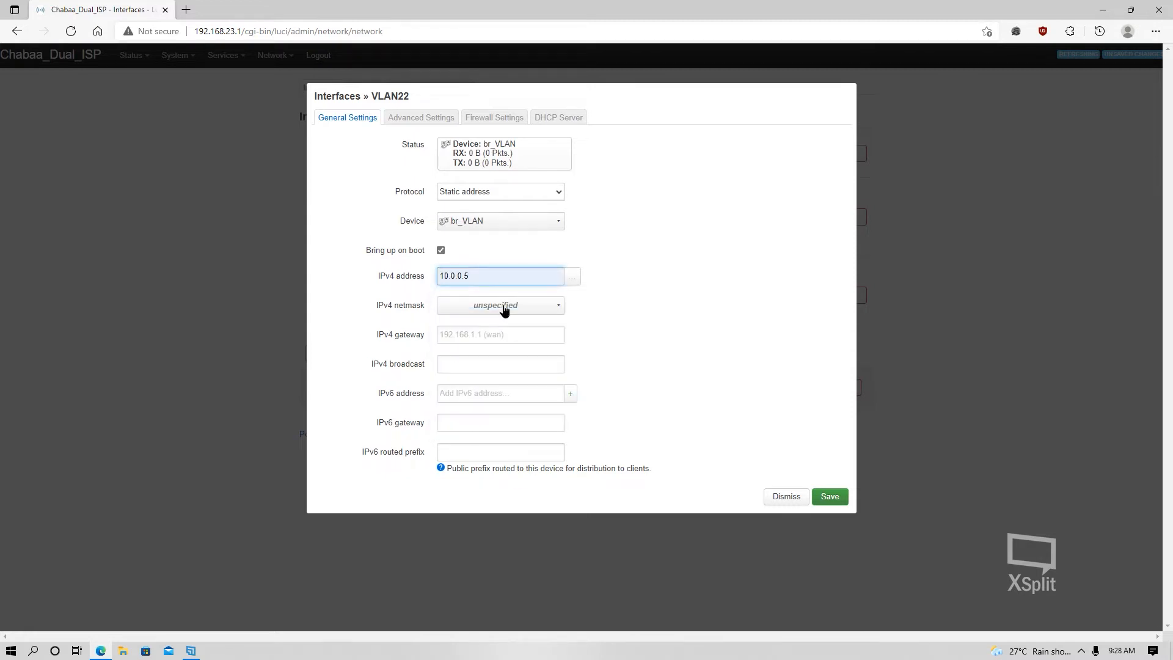
left_click(504, 309)
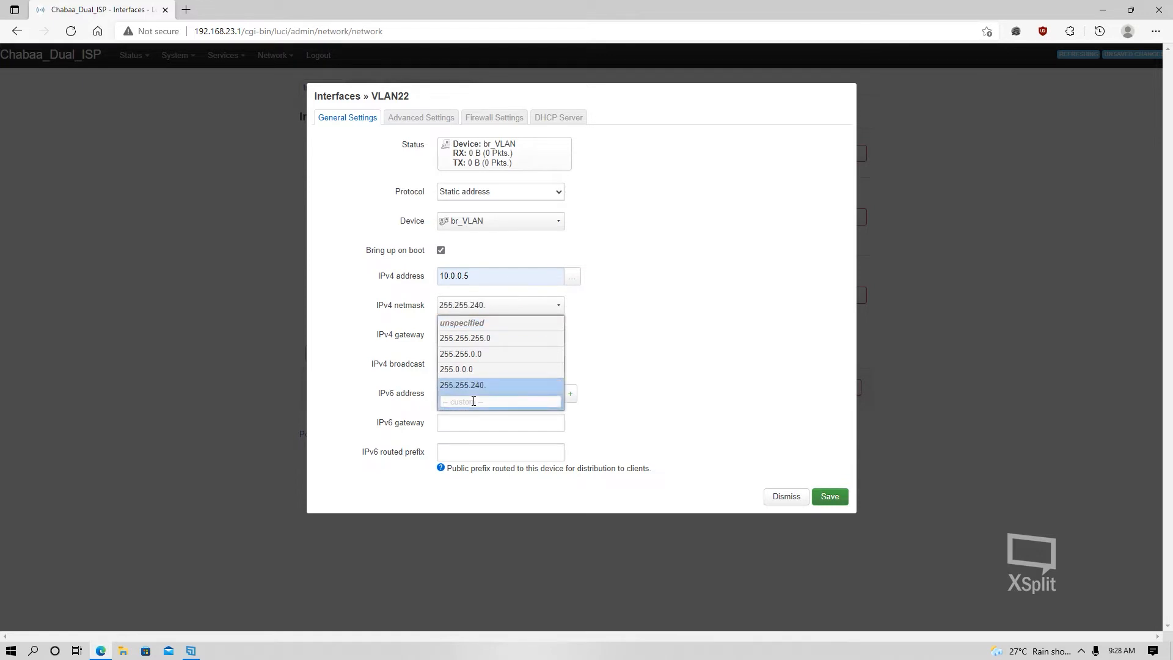
type("255.255.240.0")
key("Return")
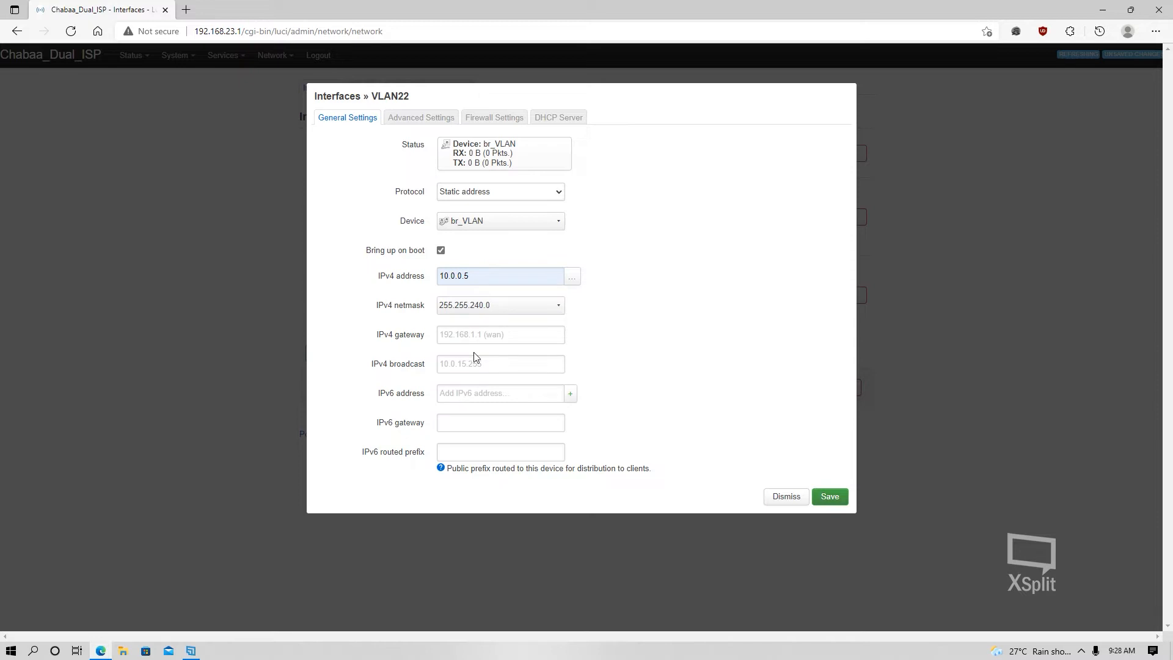
left_click(479, 335)
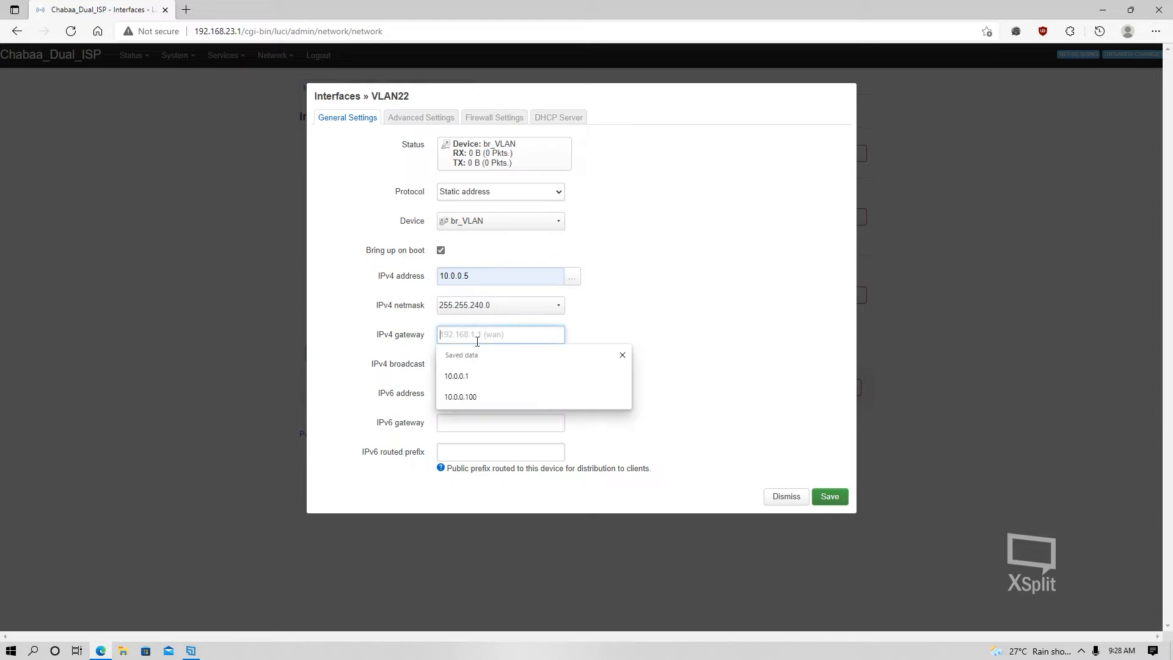
left_click(485, 375)
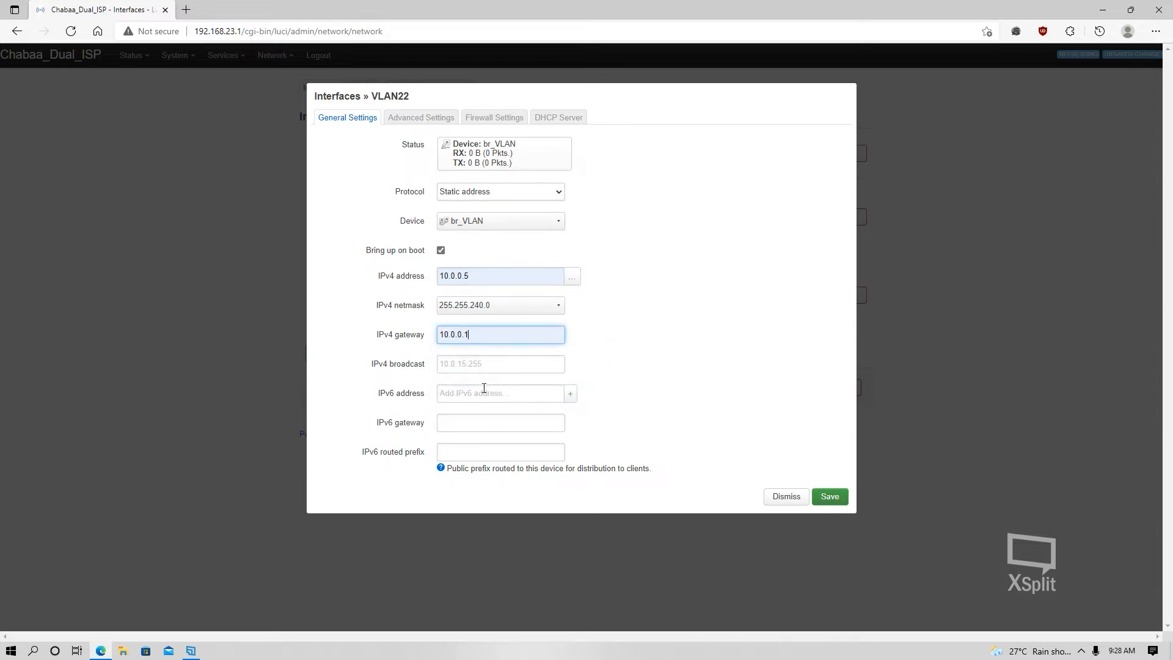
left_click(831, 498)
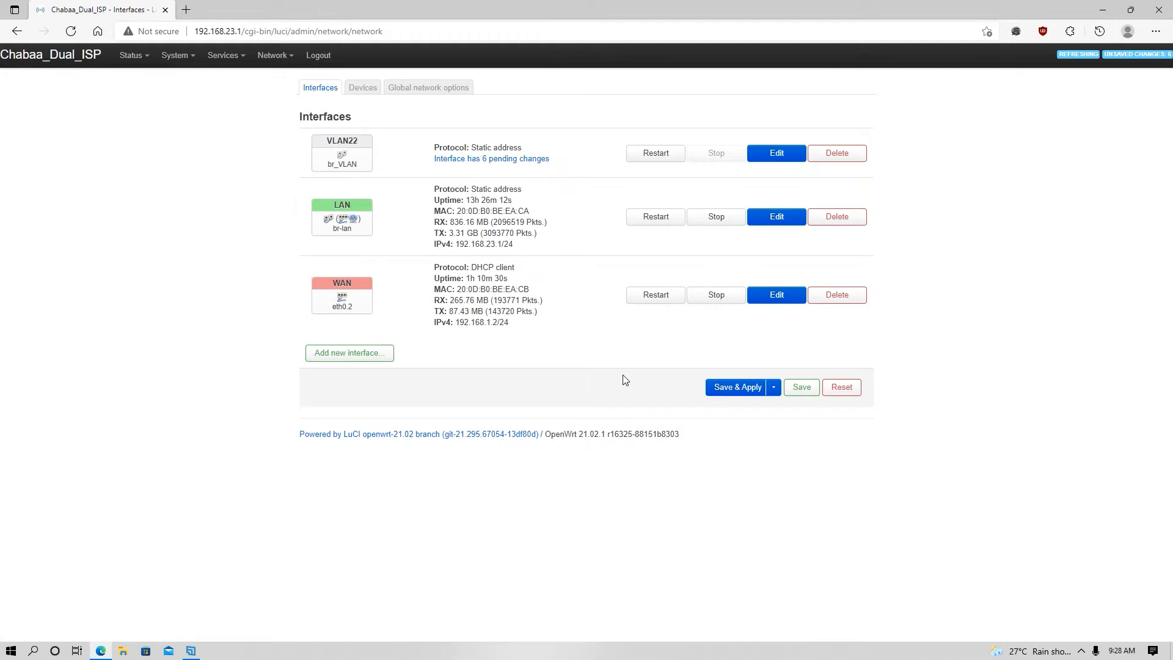
left_click(736, 389)
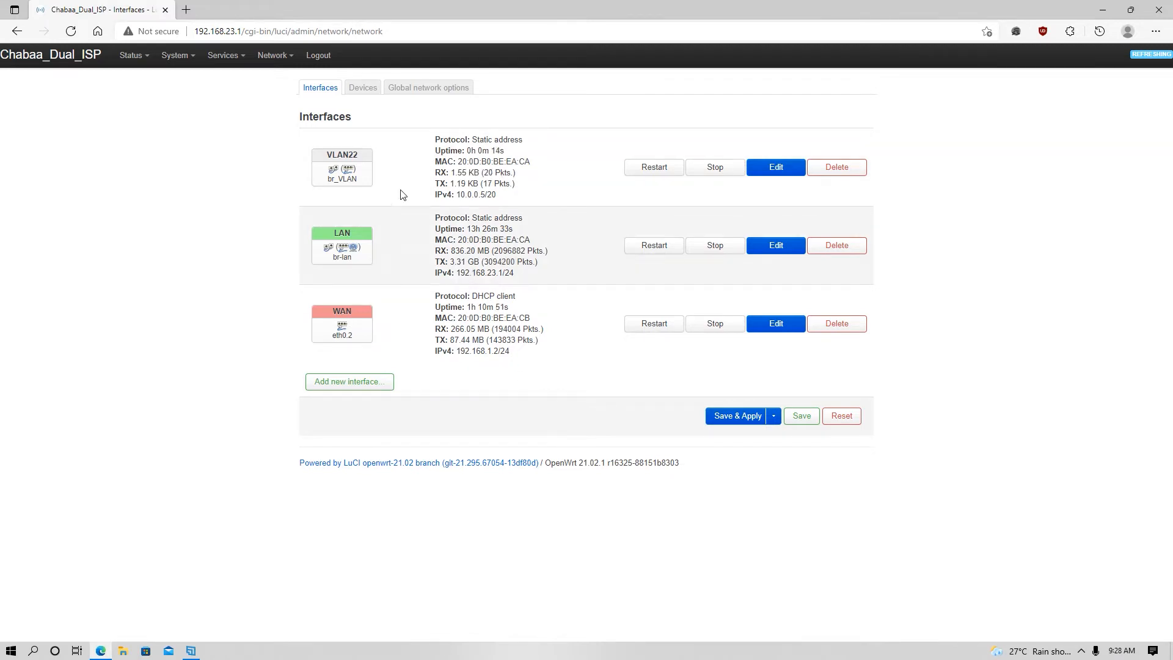
- Start a new firewall zone named VLAN and set its forward policy to accept
mouse_move(274, 58)
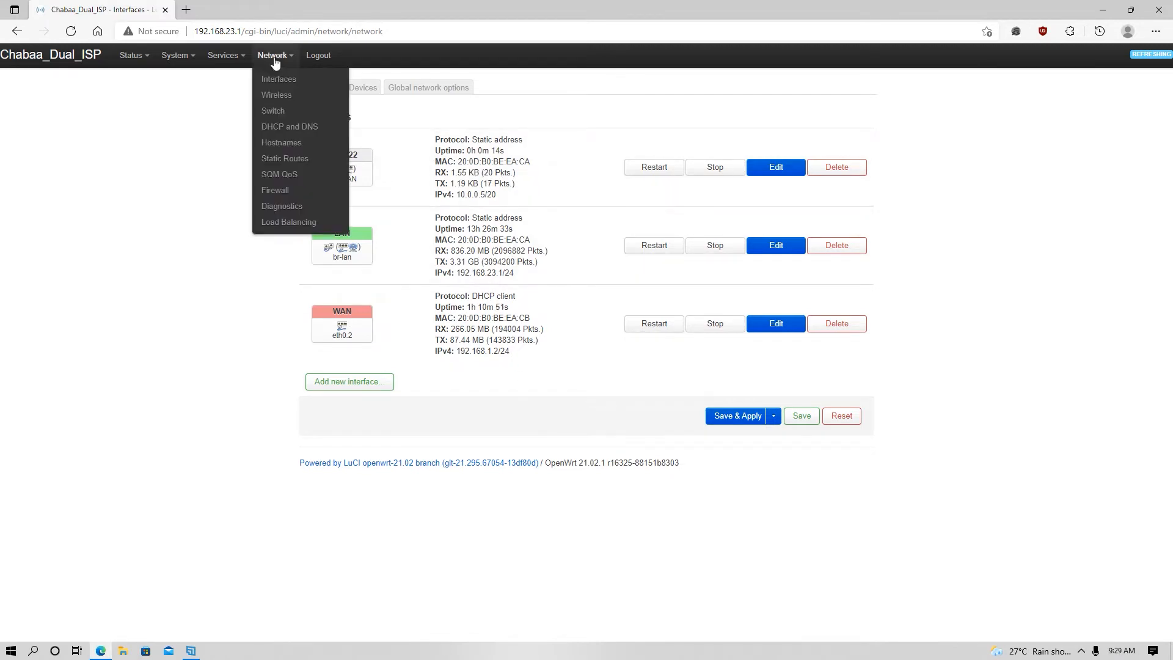
left_click(287, 206)
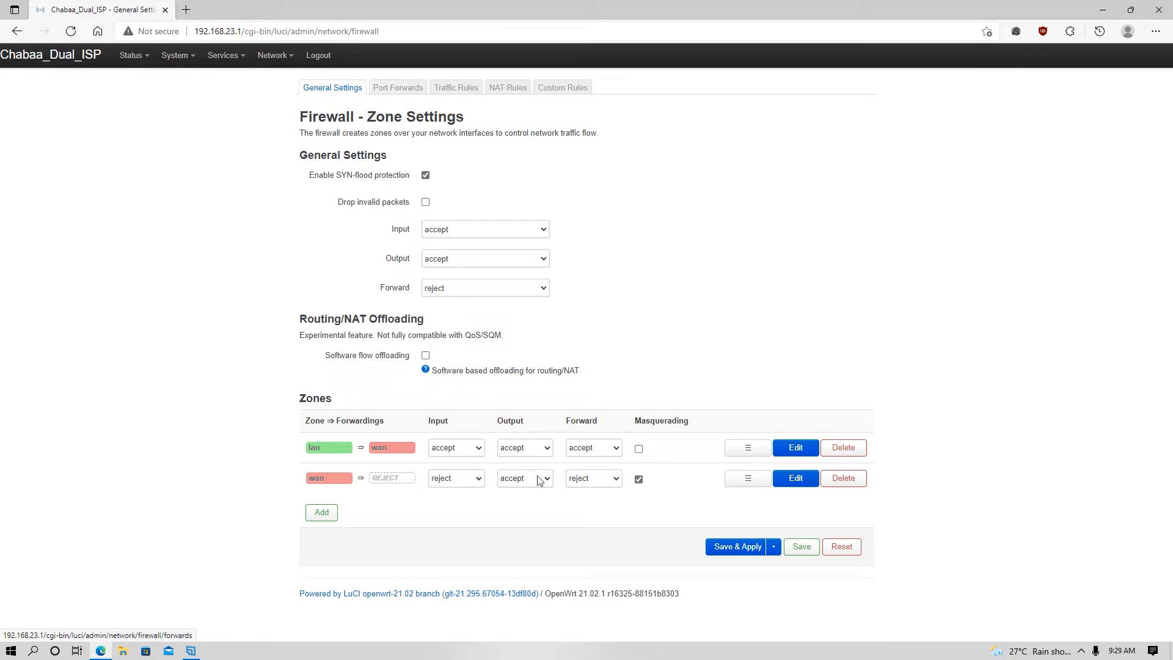
left_click(321, 512)
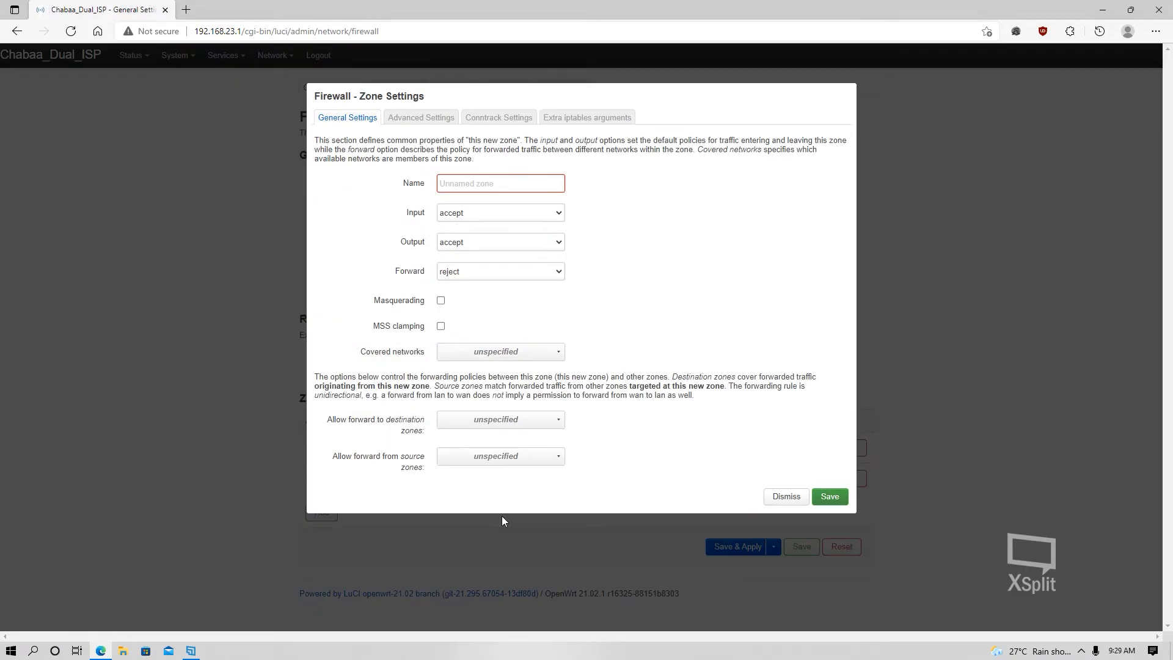
left_click(471, 180)
type("VLAN")
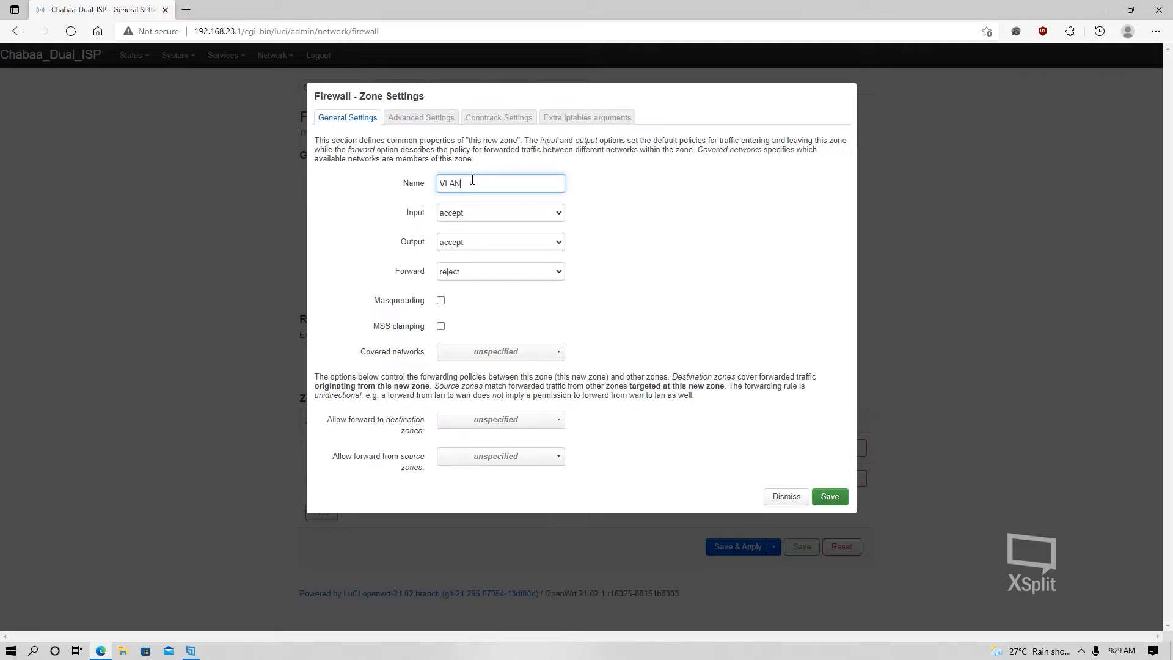
left_click(496, 268)
left_click(479, 310)
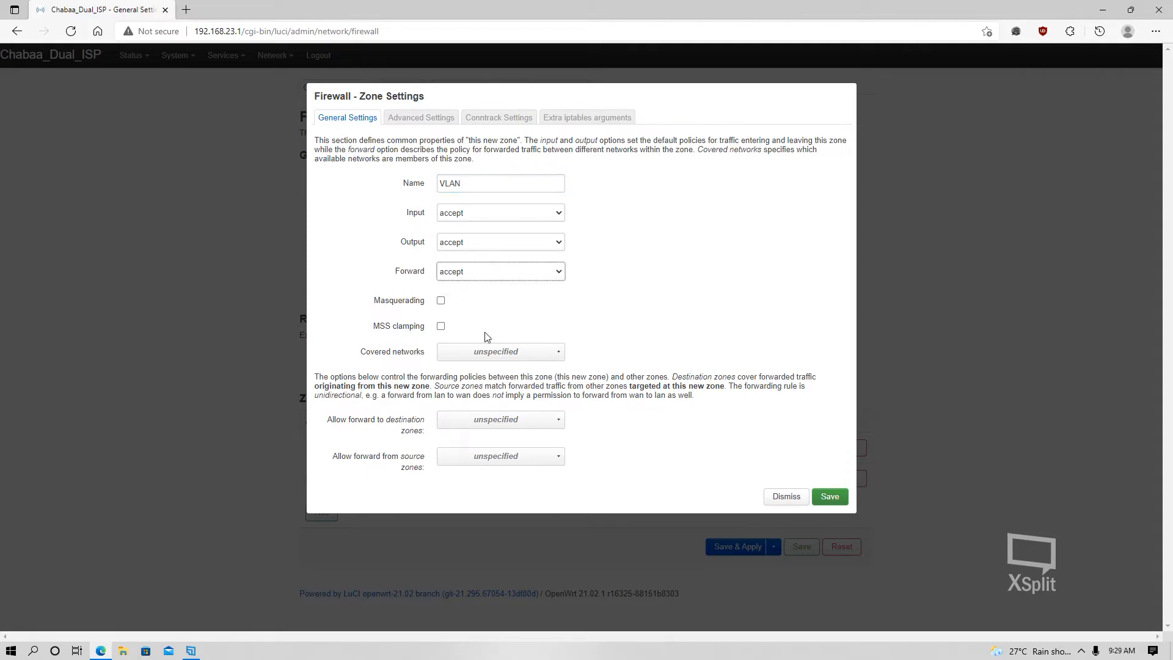
- Cover the VLAN22 network with the new zone, allow forwarding to the wan destination zone, save it and apply the firewall changes
left_click(544, 354)
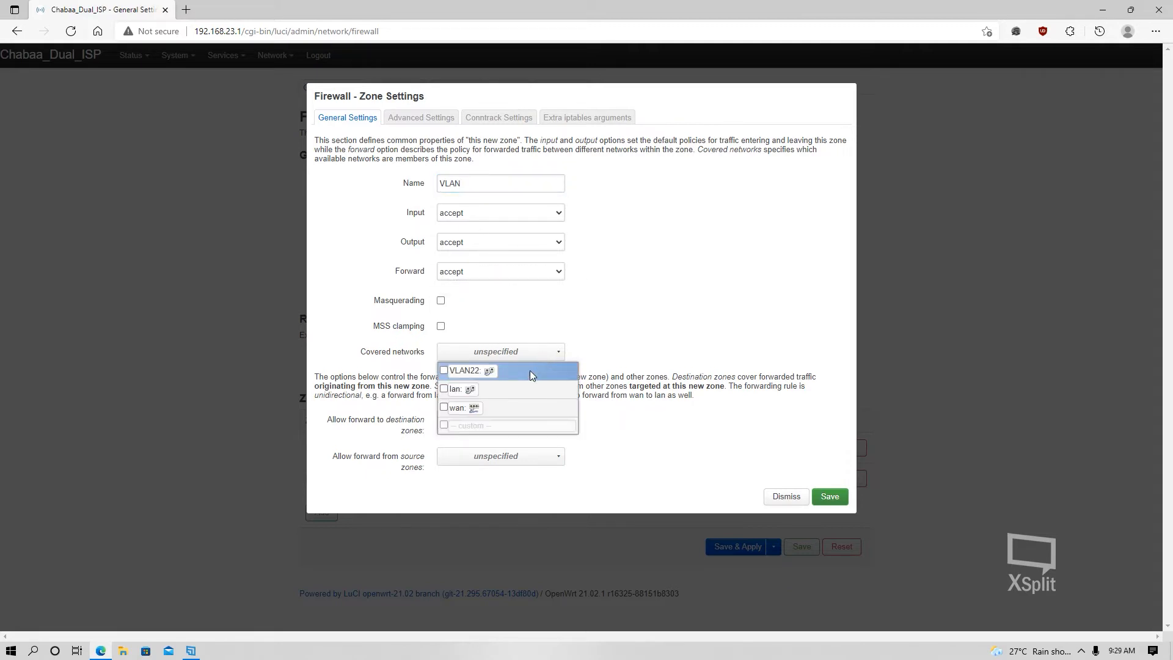
left_click(467, 373)
left_click(675, 413)
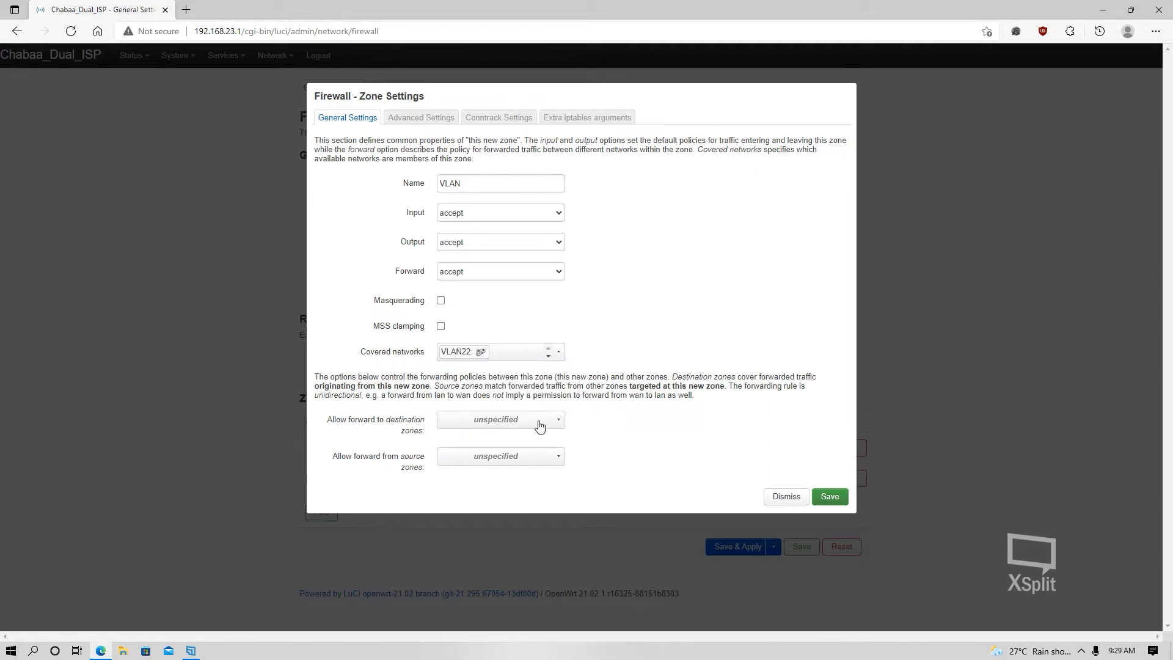
left_click(538, 423)
left_click(472, 461)
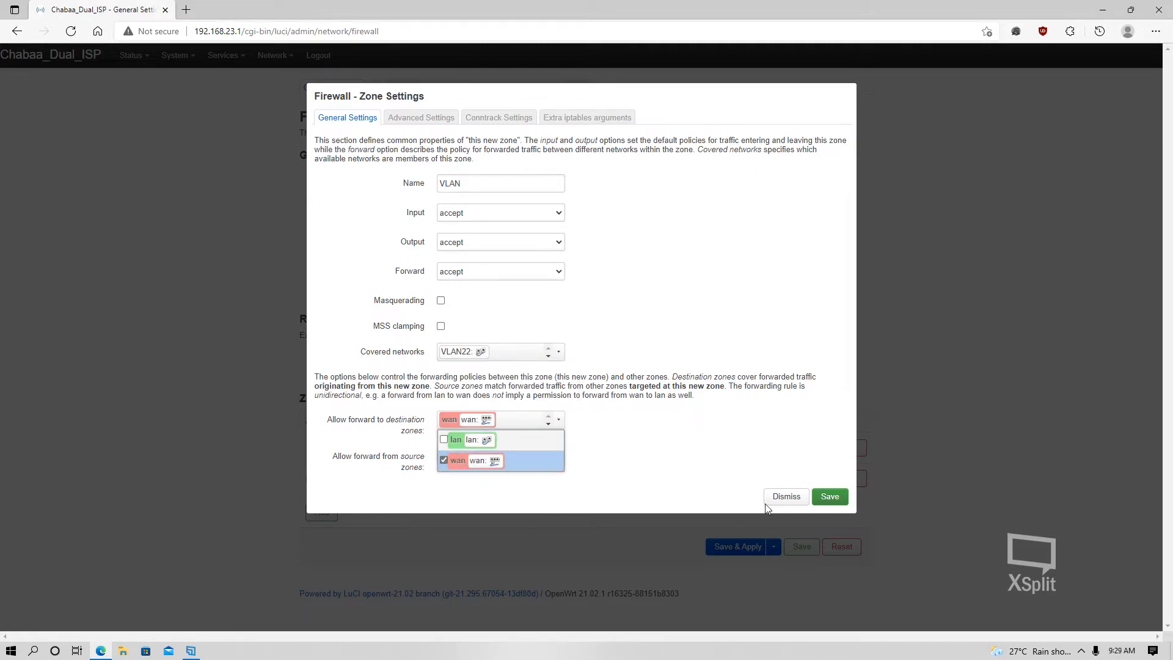
left_click(830, 496)
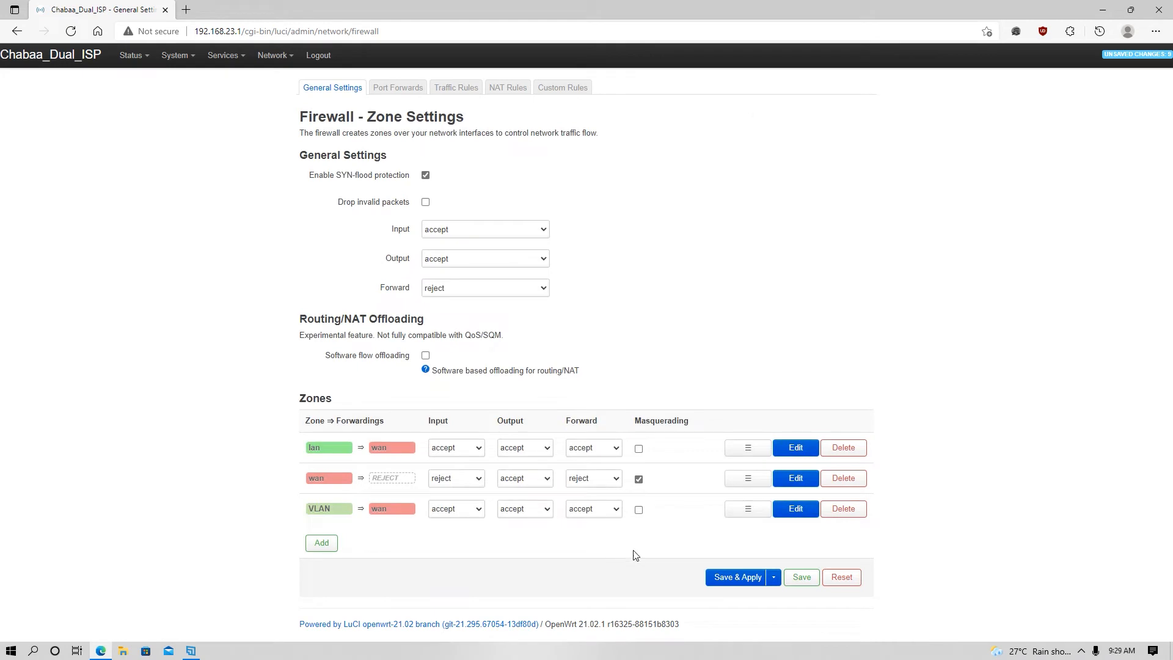
left_click(739, 577)
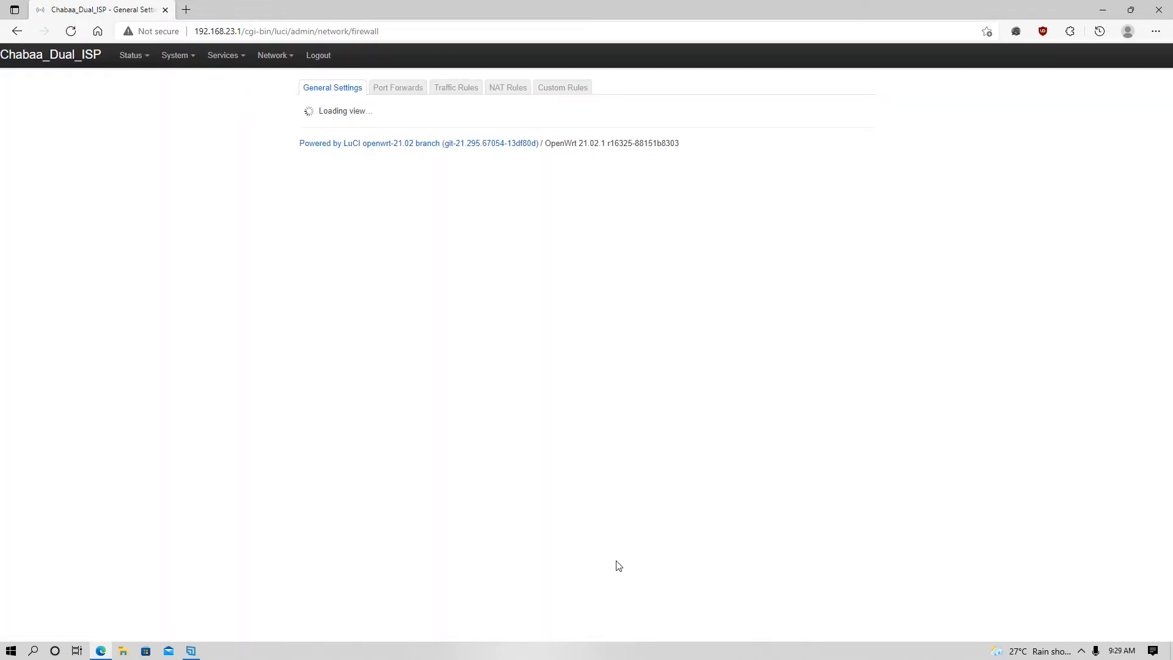
- Attach the Chabaa Piso WIFI wireless network to the VLAN22 network and save its configuration
mouse_move(276, 64)
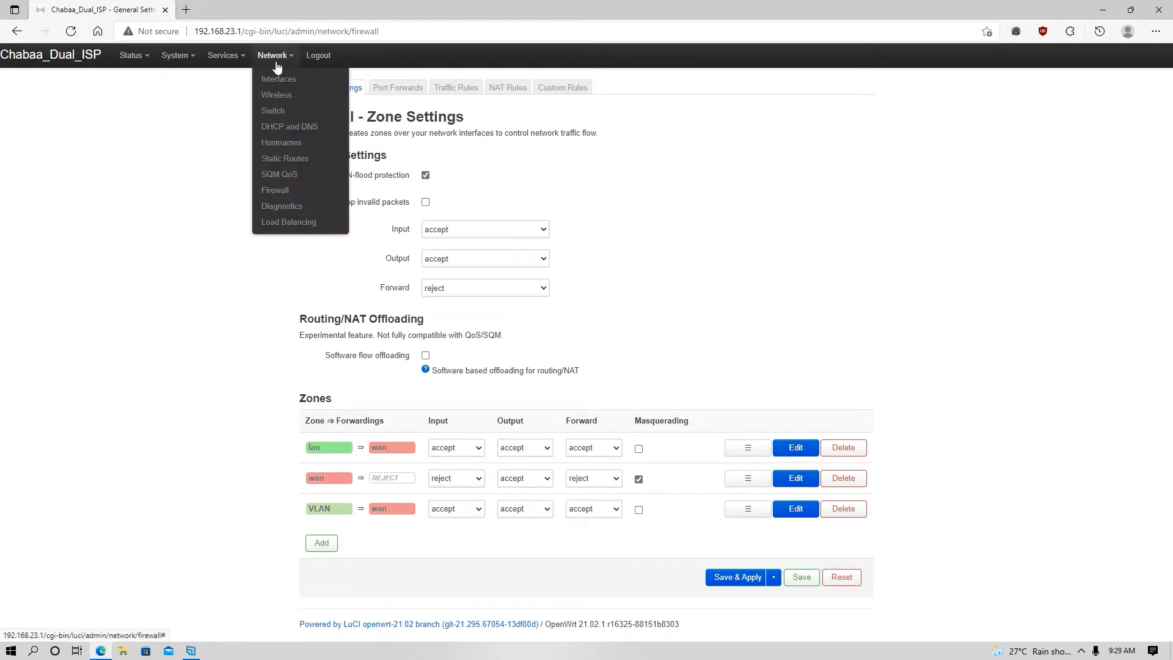
left_click(276, 96)
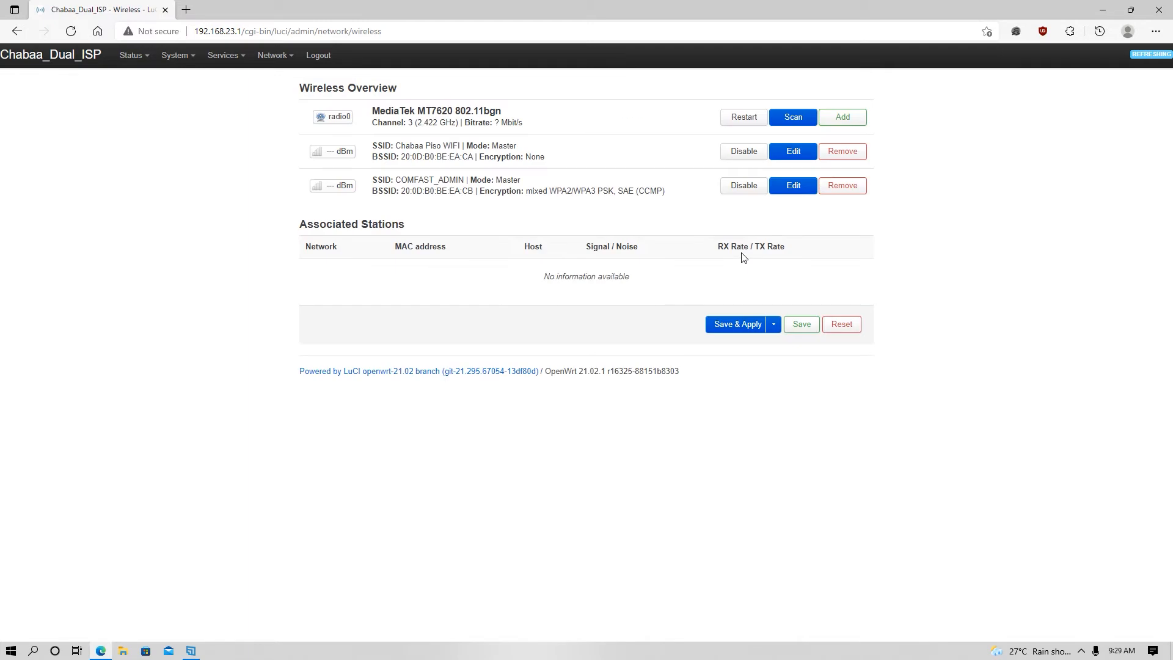
left_click(793, 151)
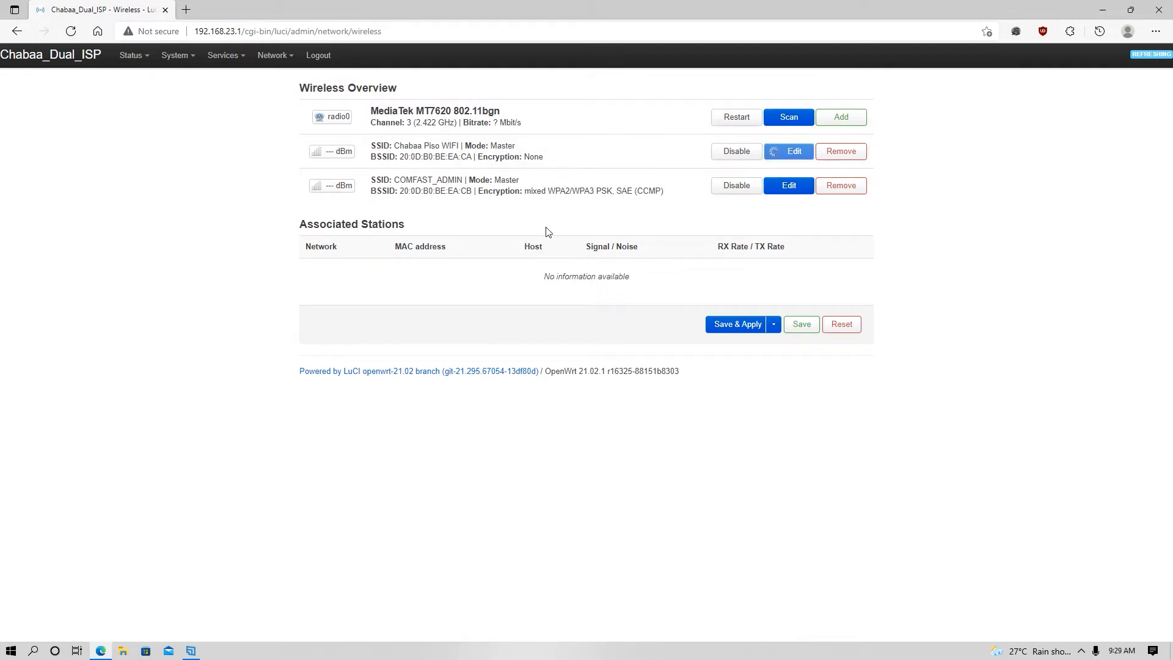
scroll(611, 373, "down", 2)
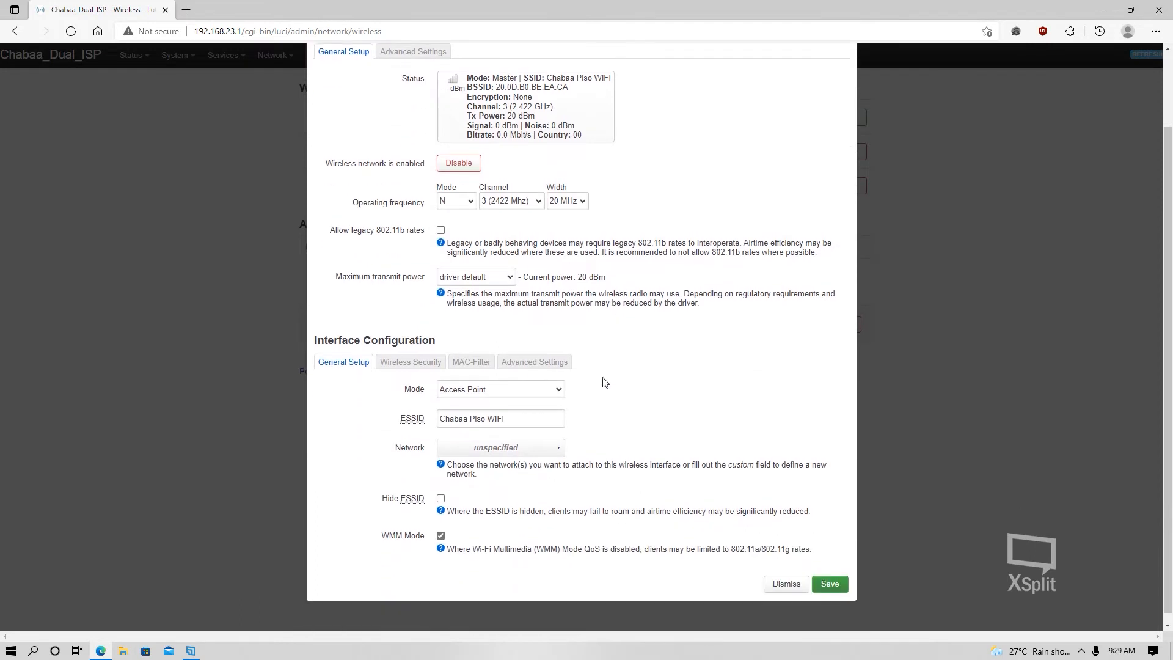
left_click(536, 450)
left_click(445, 468)
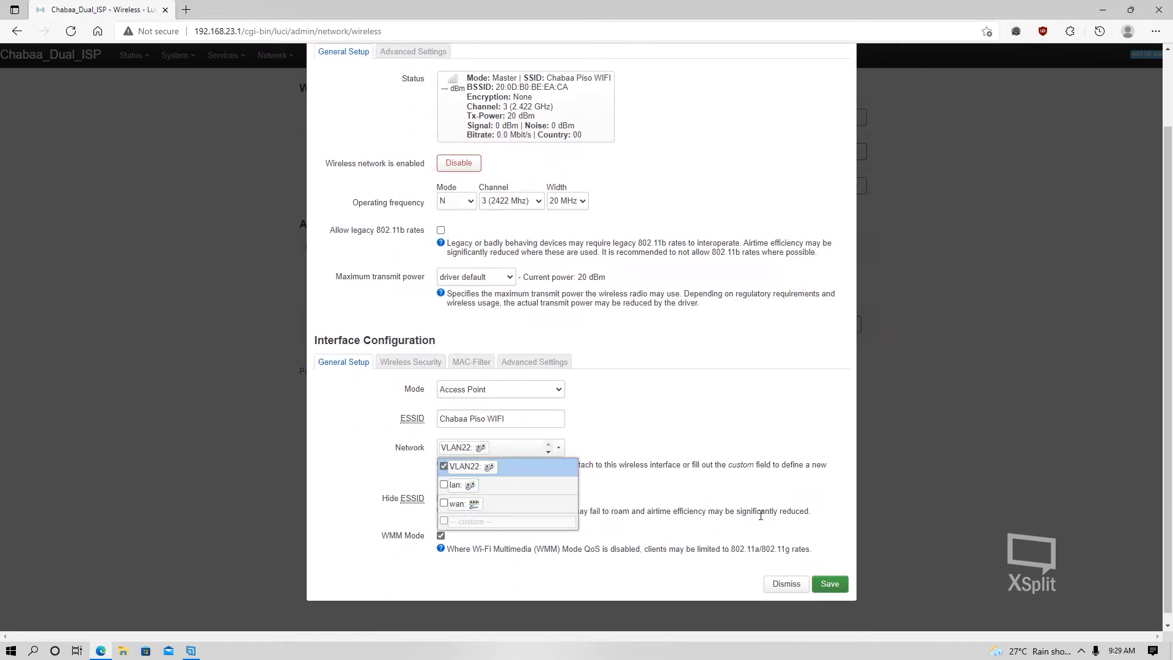
left_click(822, 588)
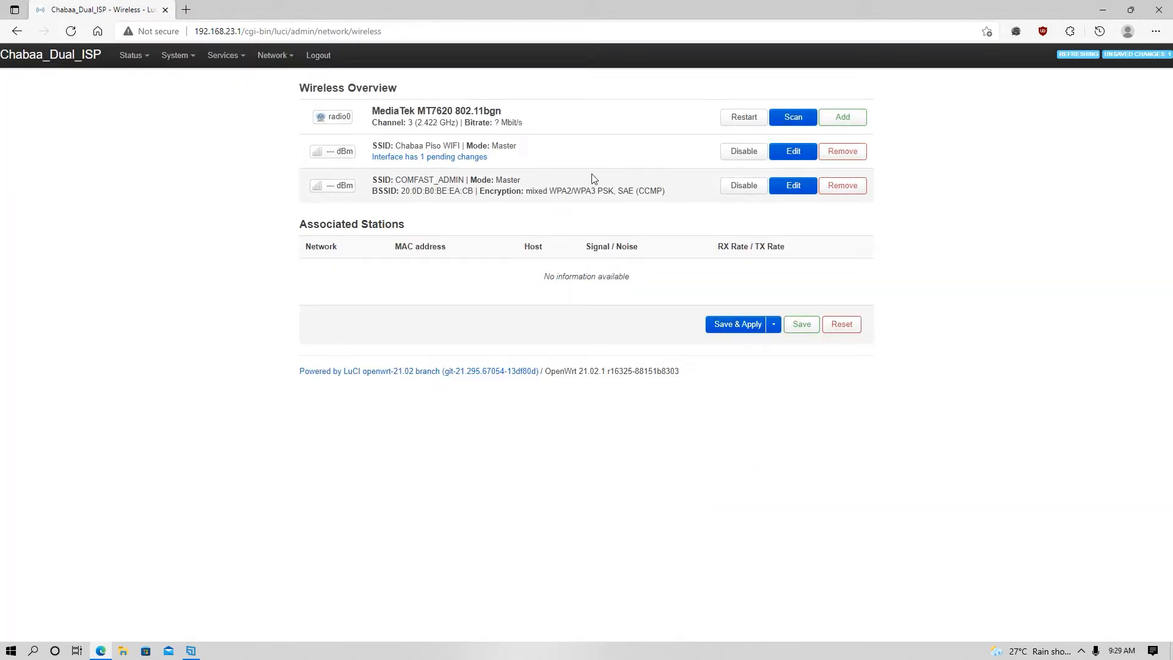
- Check the network assignment of the COMFAST_ADMIN wireless network and dismiss its configuration
left_click(788, 190)
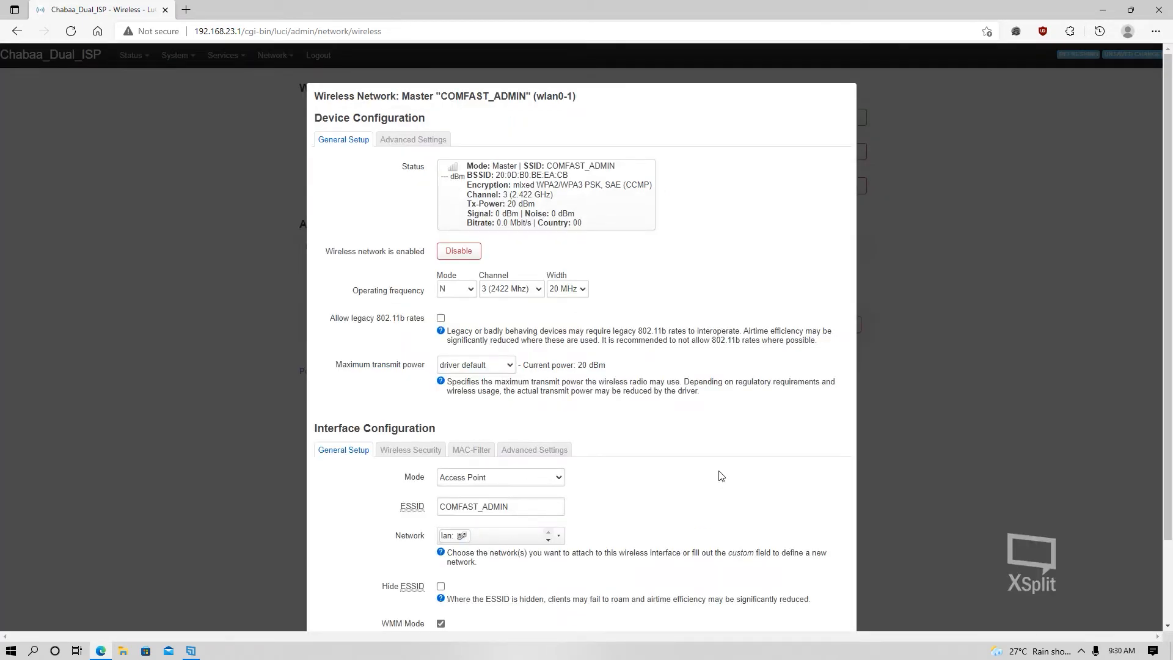
scroll(774, 604, "down", 2)
left_click(778, 583)
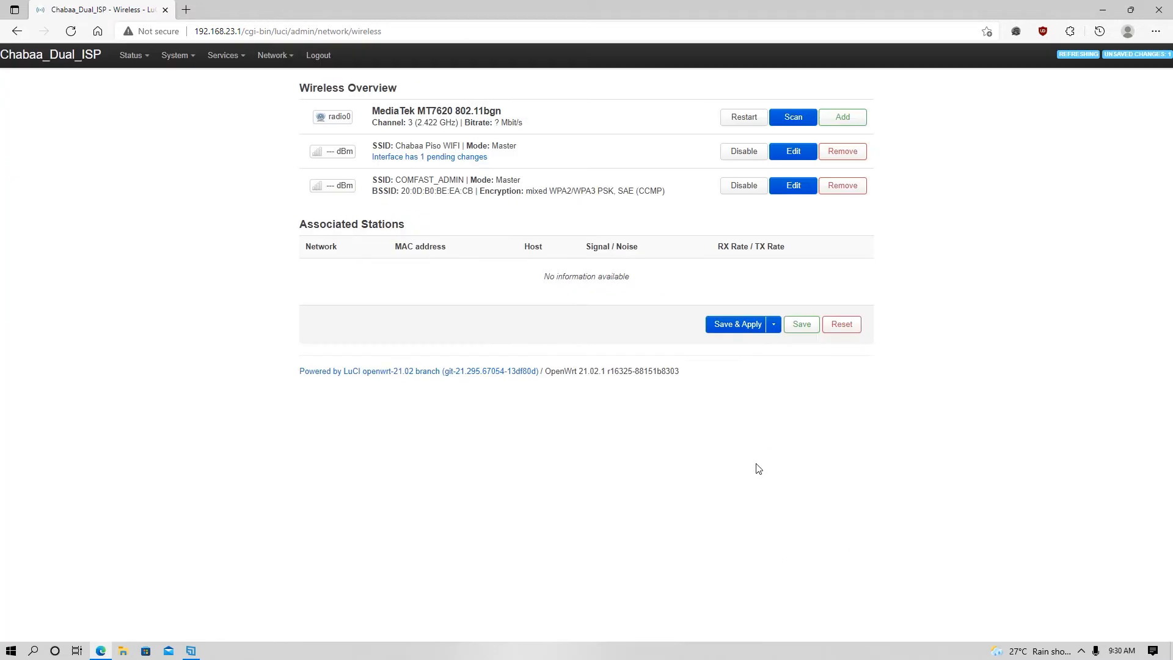
- Apply the pending wireless configuration changes
left_click(774, 324)
left_click(739, 356)
left_click(734, 330)
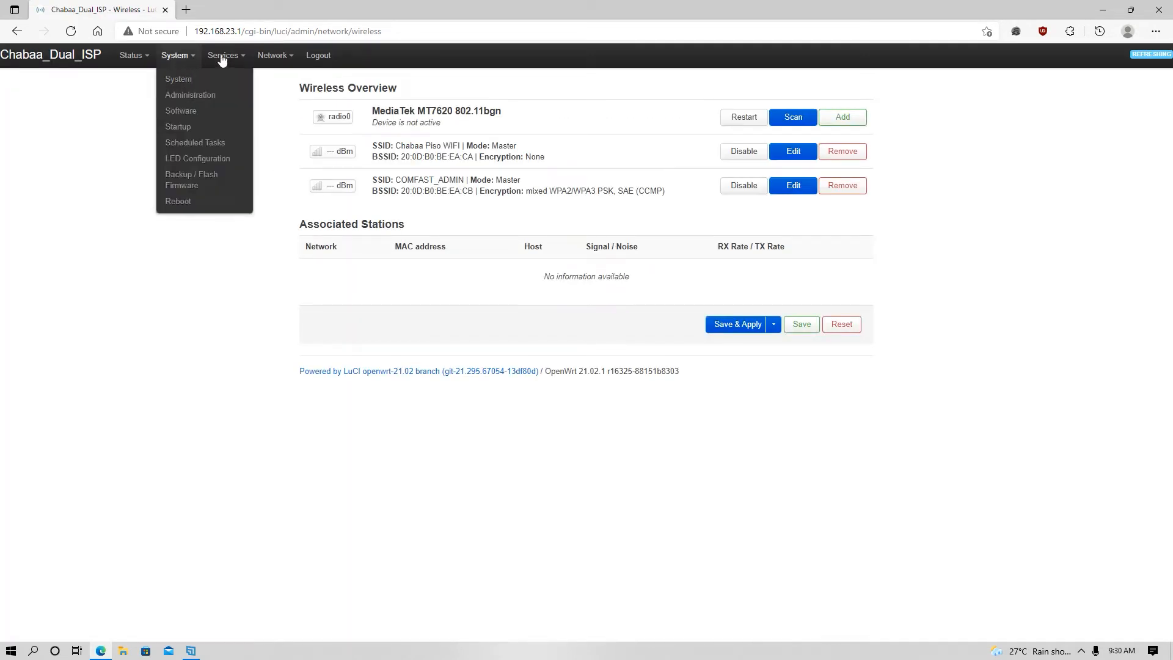
mouse_move(273, 54)
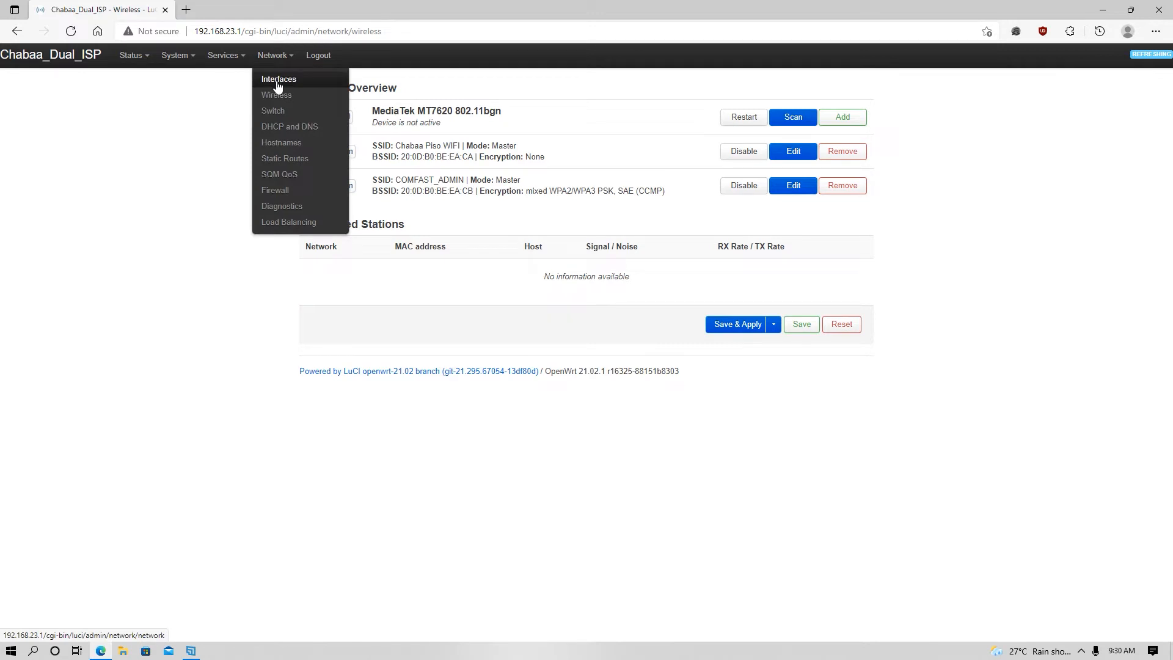
- Review the router's network interfaces overview and the switch VLAN table
left_click(277, 95)
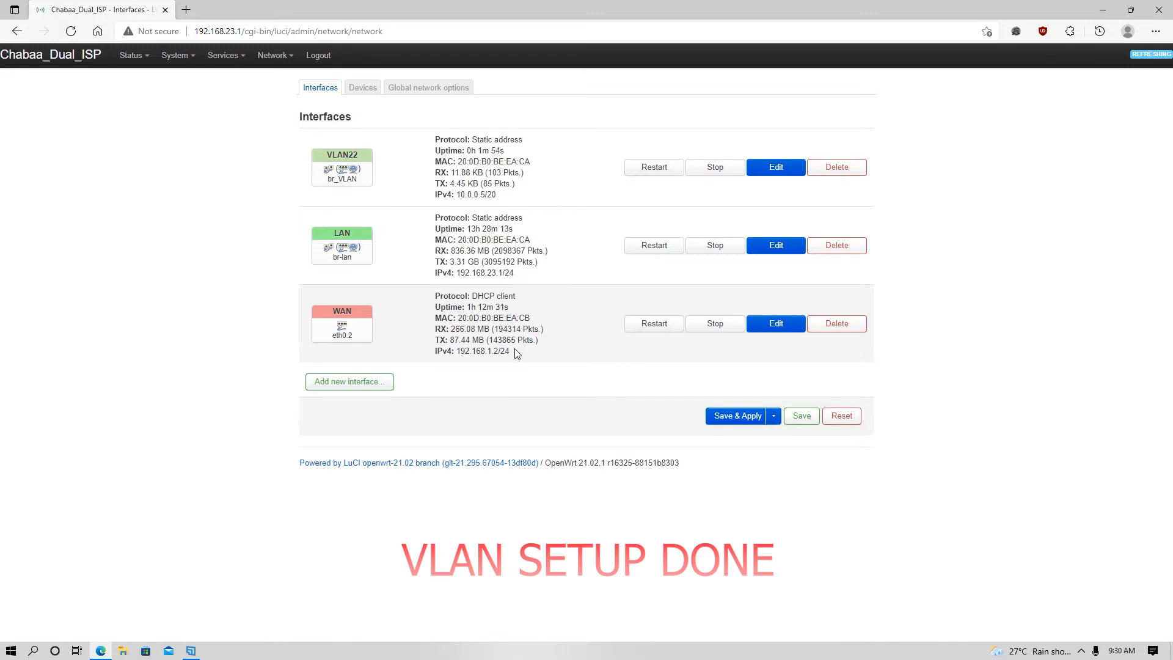
mouse_move(271, 55)
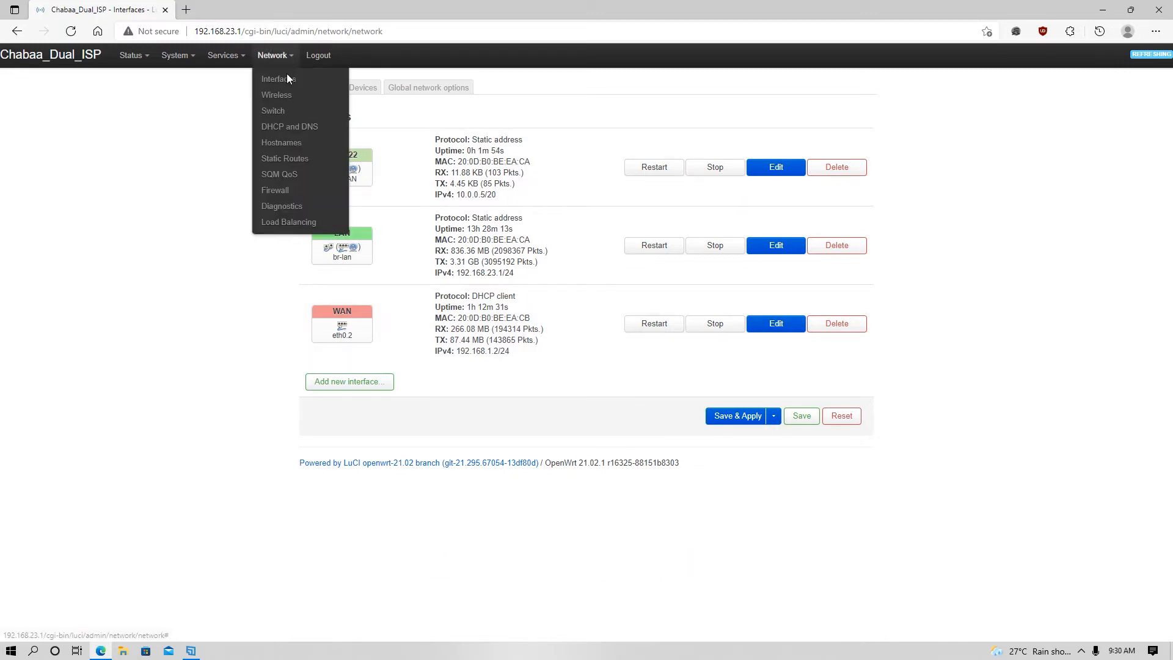
left_click(290, 112)
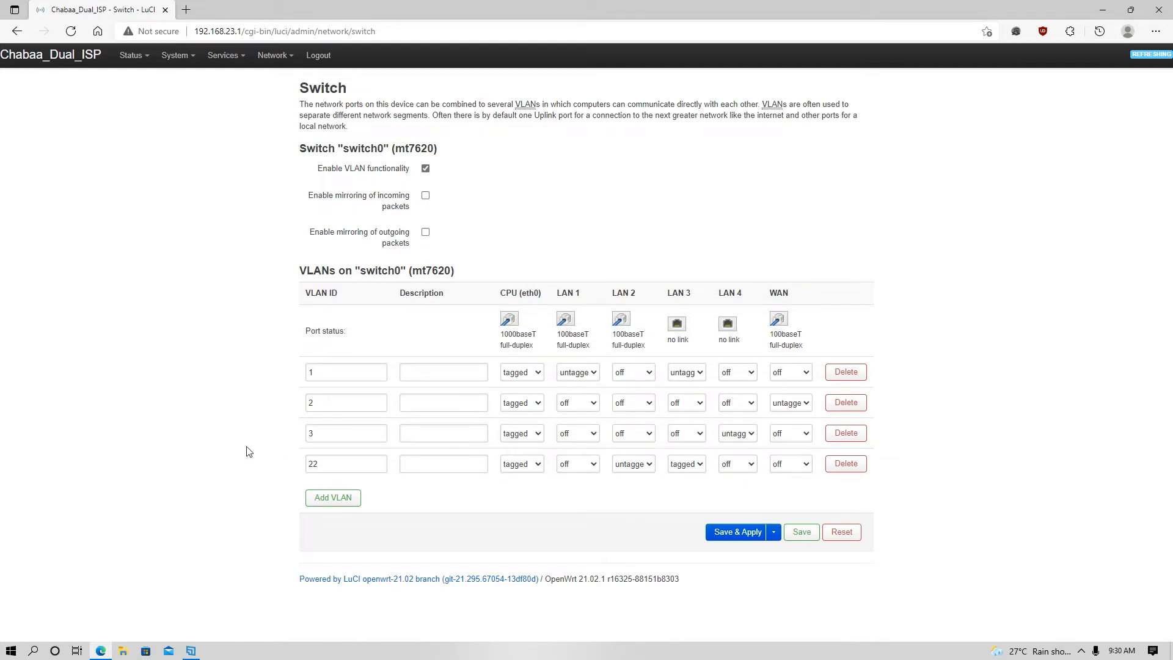
- Edit the WAN interface and set its gateway metric to 10 in the advanced settings
mouse_move(273, 55)
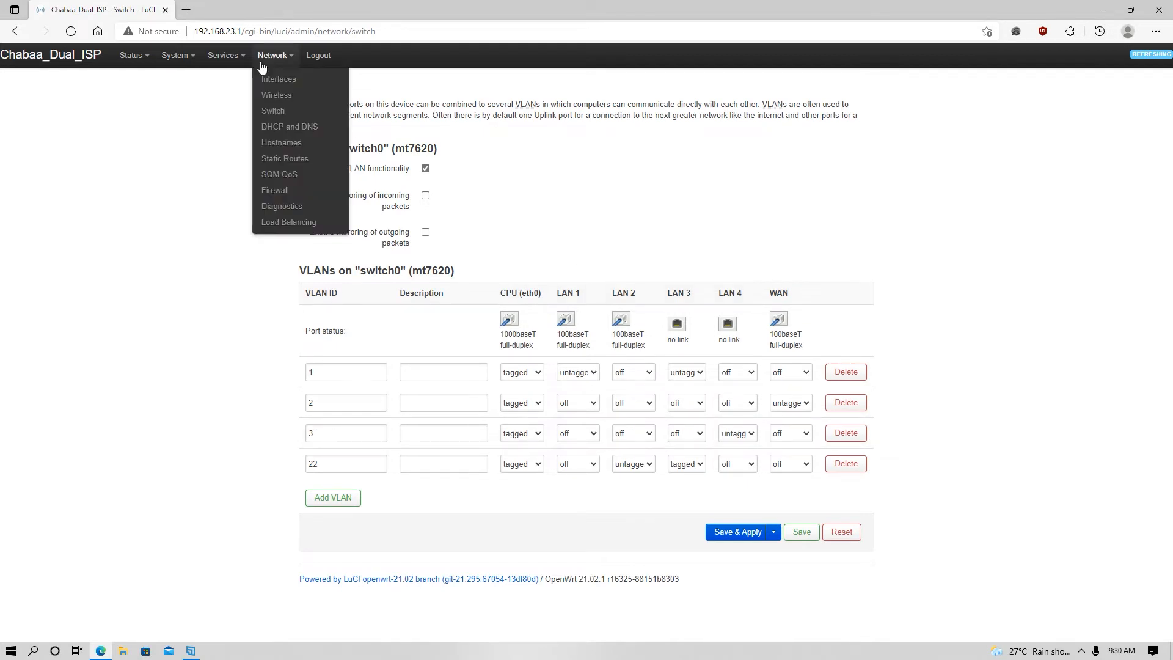
left_click(270, 81)
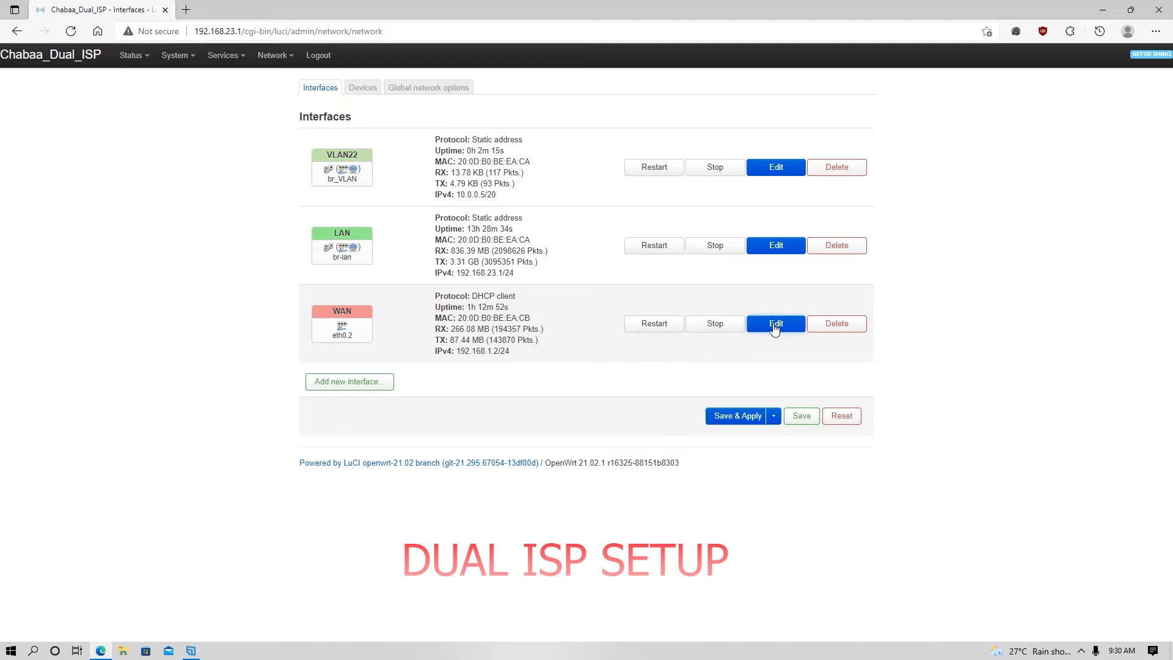
left_click(774, 327)
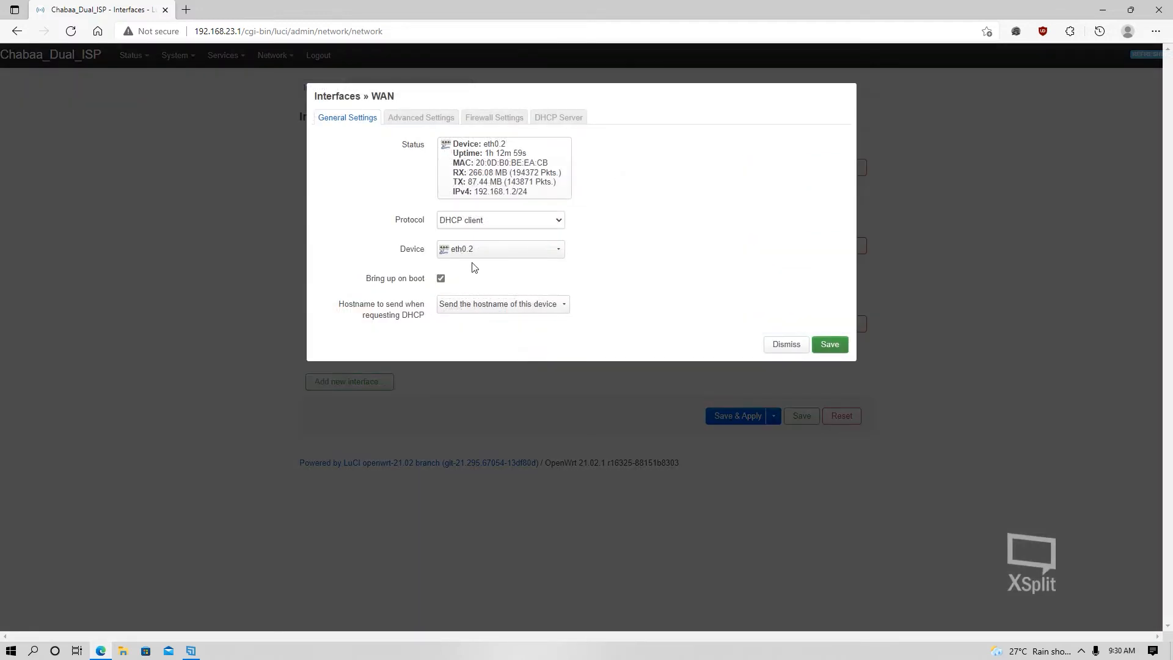
left_click(409, 120)
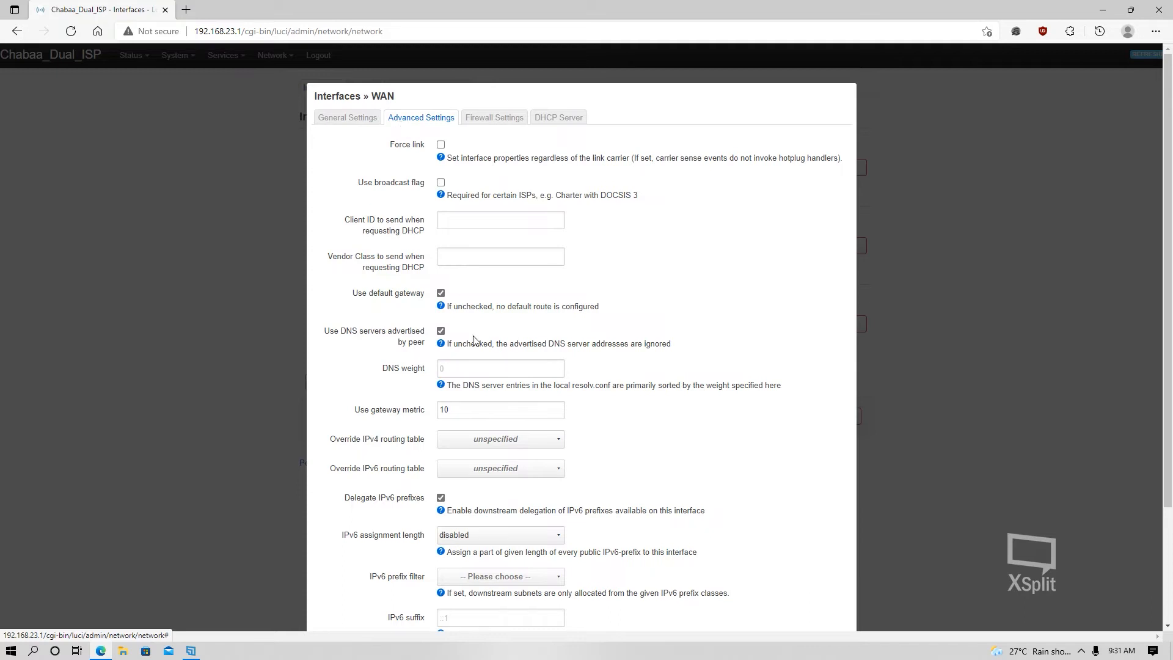
left_click(405, 410)
type("1")
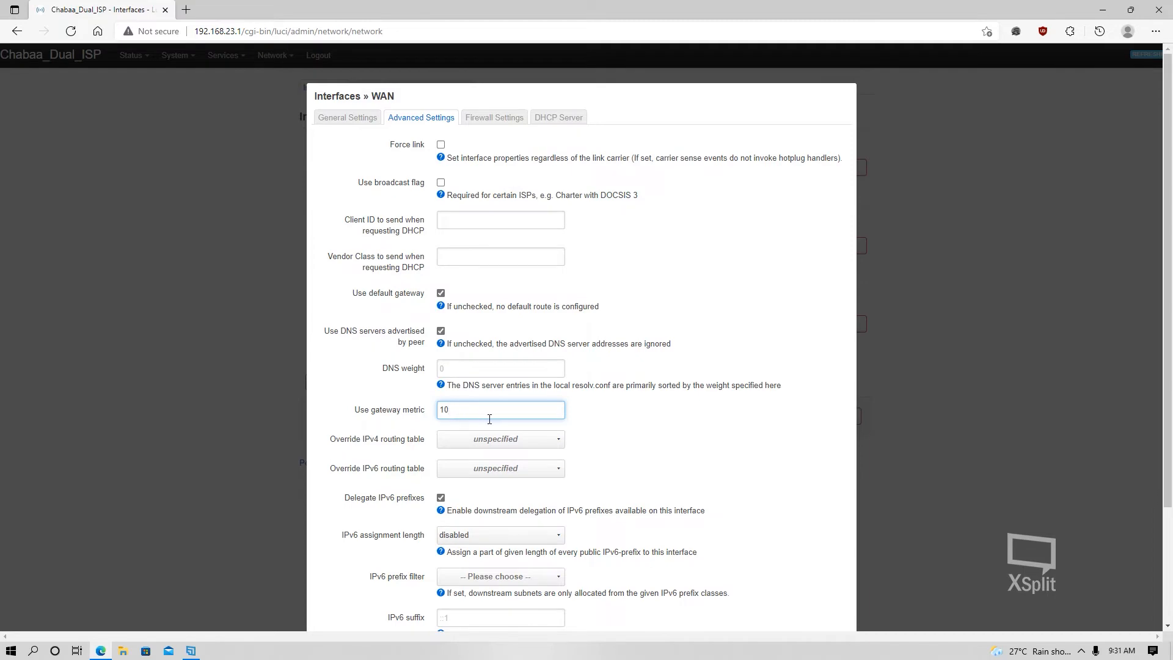
- Assign the WAN interface to the wan firewall zone and check its DHCP server settings
scroll(487, 419, "down", 3)
scroll(517, 139, "up", 3)
left_click(492, 118)
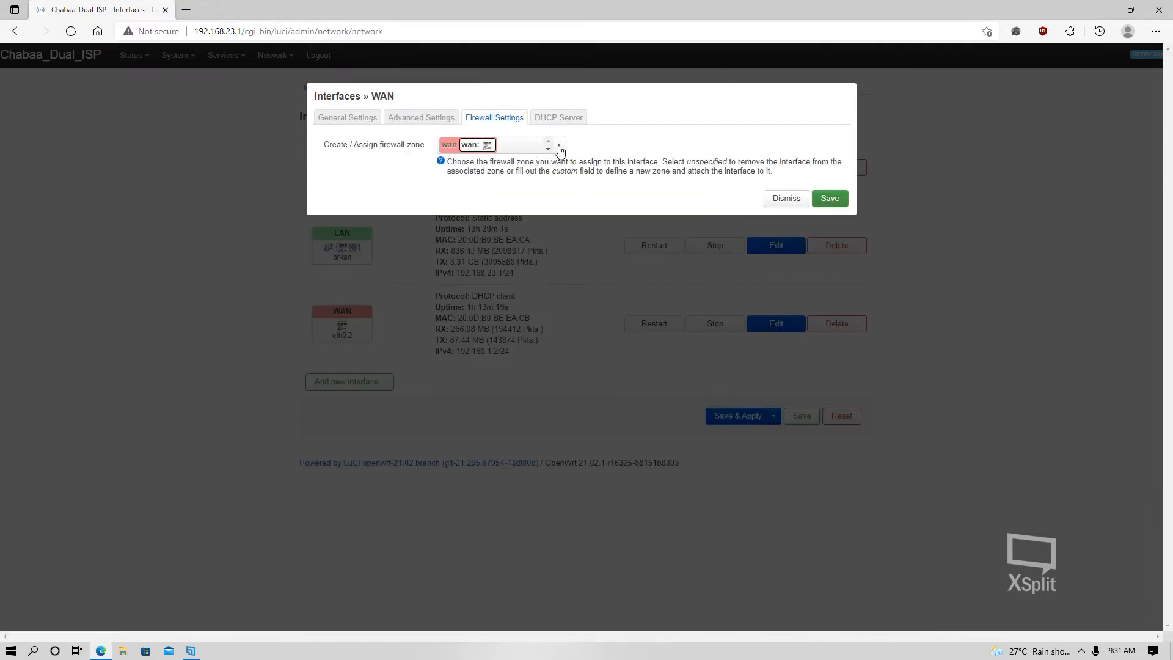
left_click(563, 150)
left_click(460, 227)
left_click(553, 119)
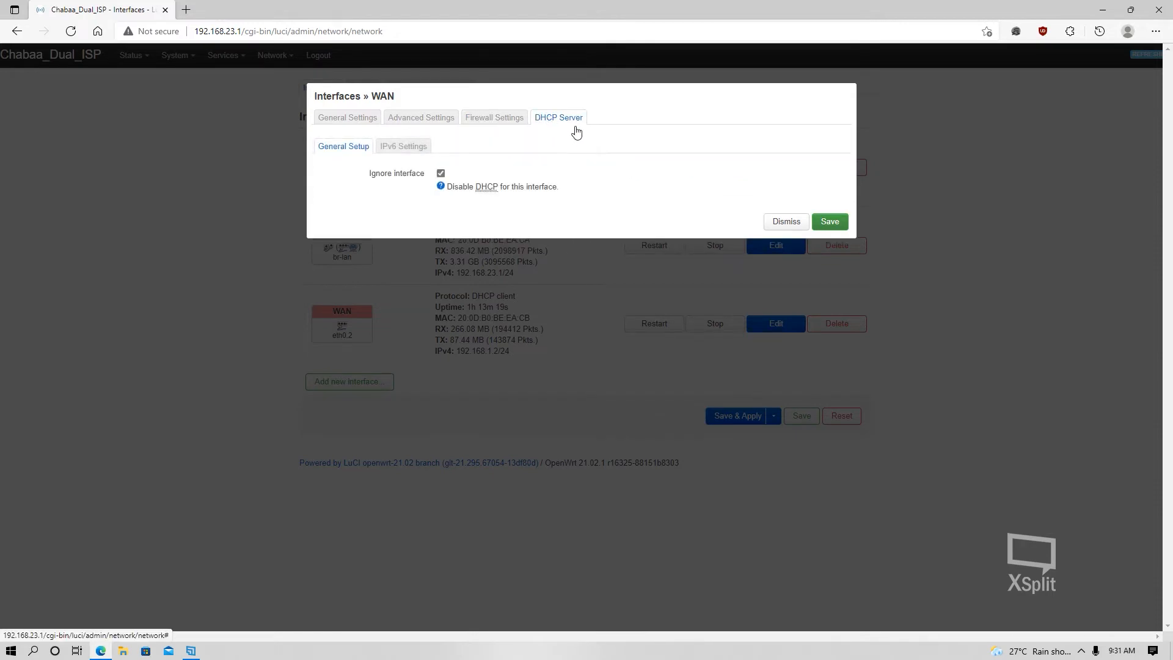
- Re-enter 10 as the WAN gateway metric and save the interface configuration
left_click(451, 118)
left_click(454, 407)
key("BackSpace")
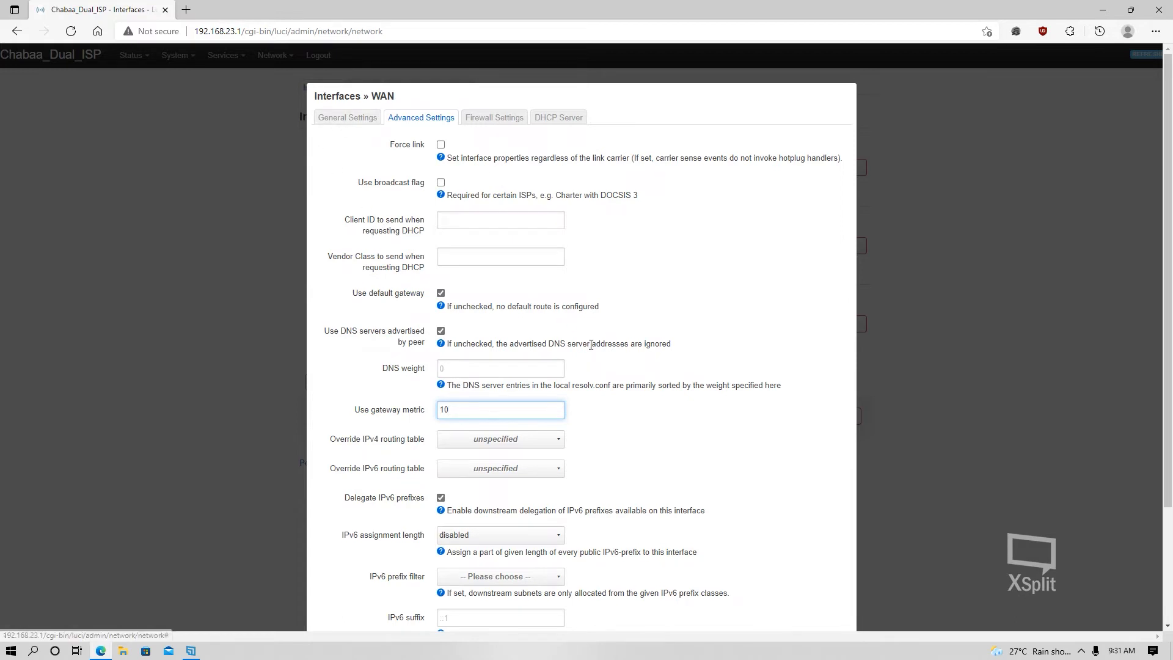
scroll(592, 350, "down", 2)
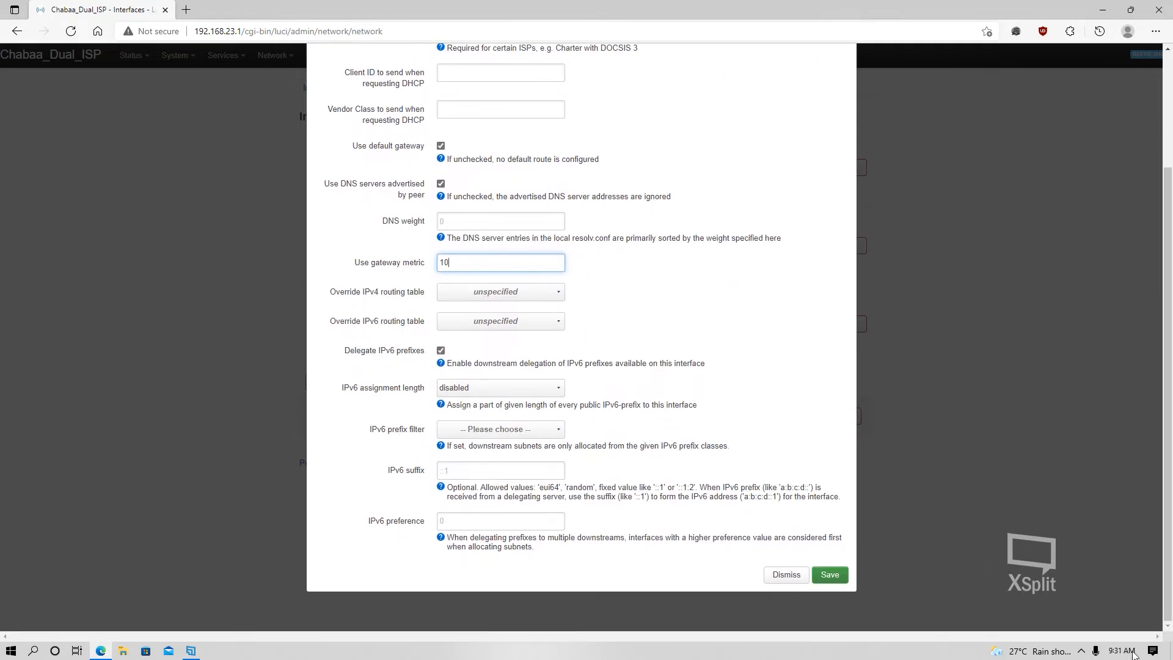
left_click(830, 574)
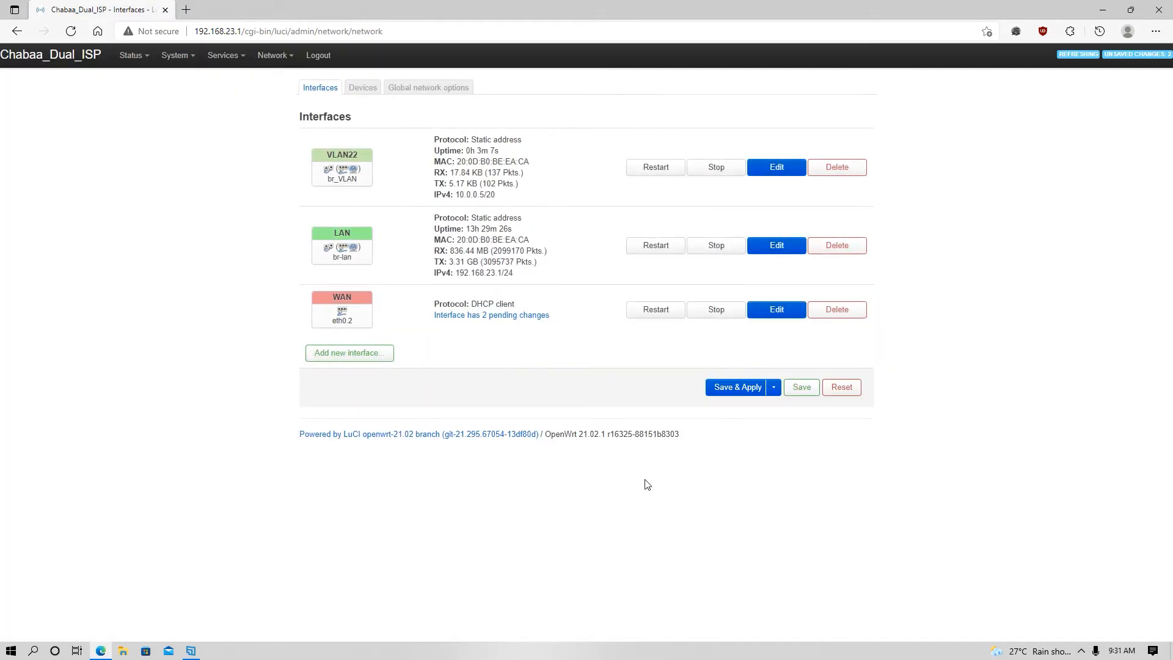
- Create a new interface named wanb using the DHCP client protocol on device eth0.3
left_click(364, 353)
type("wanb")
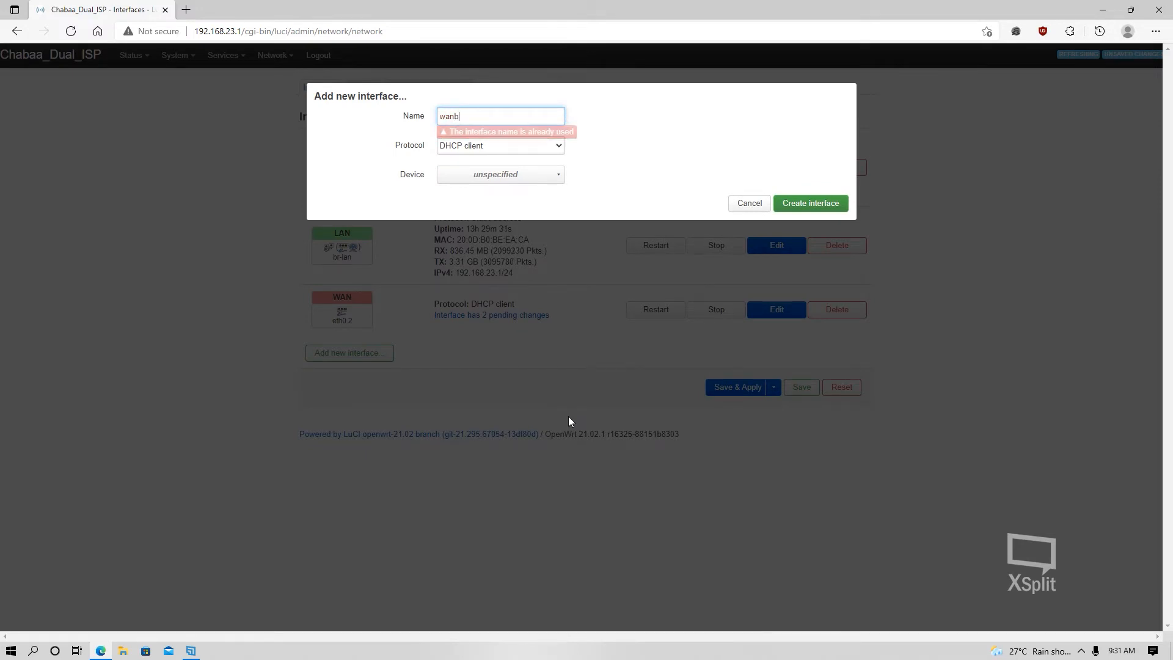
left_click(526, 176)
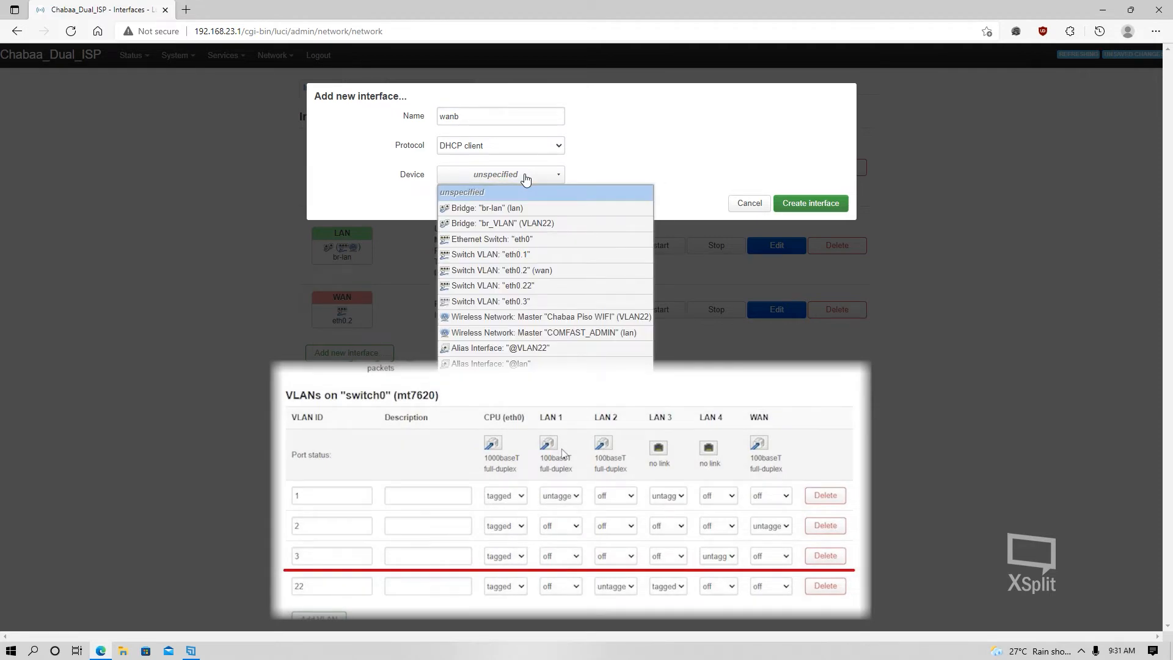
left_click(499, 302)
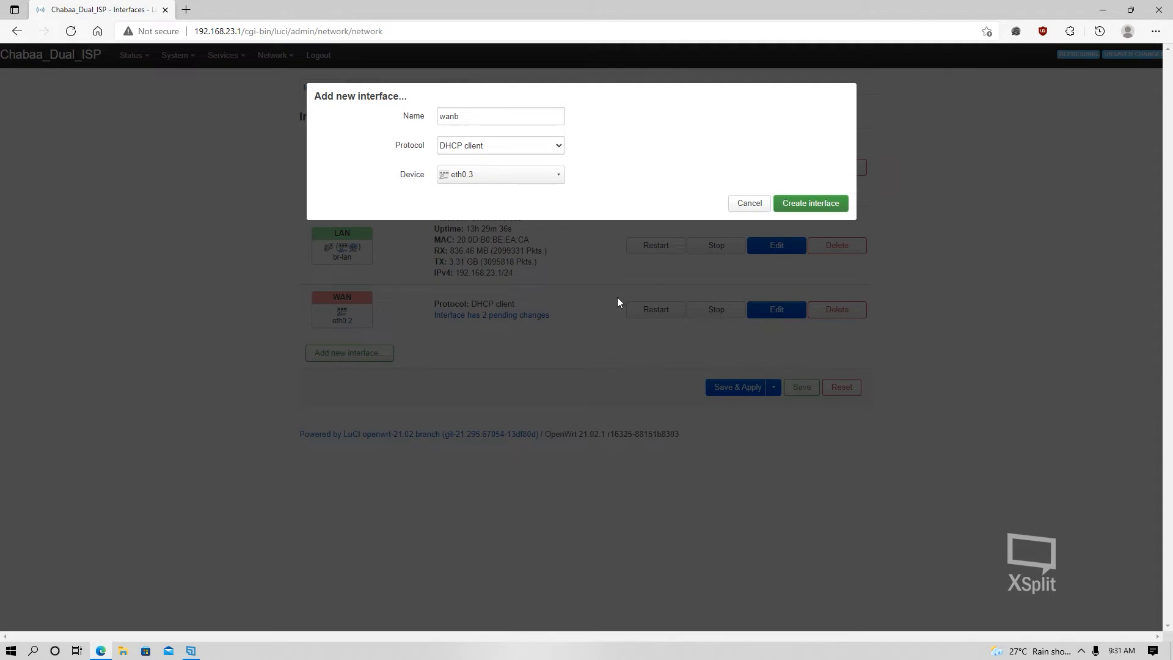
left_click(813, 203)
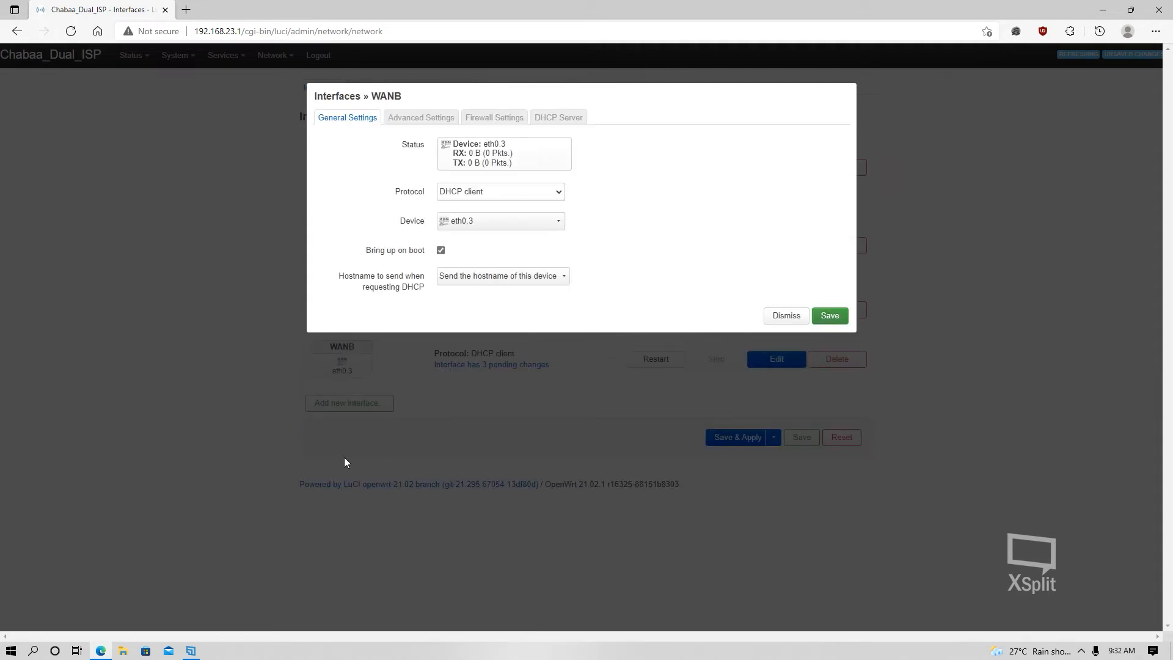
- Set the WANB interface's gateway metric to 20 in its advanced settings
left_click(421, 118)
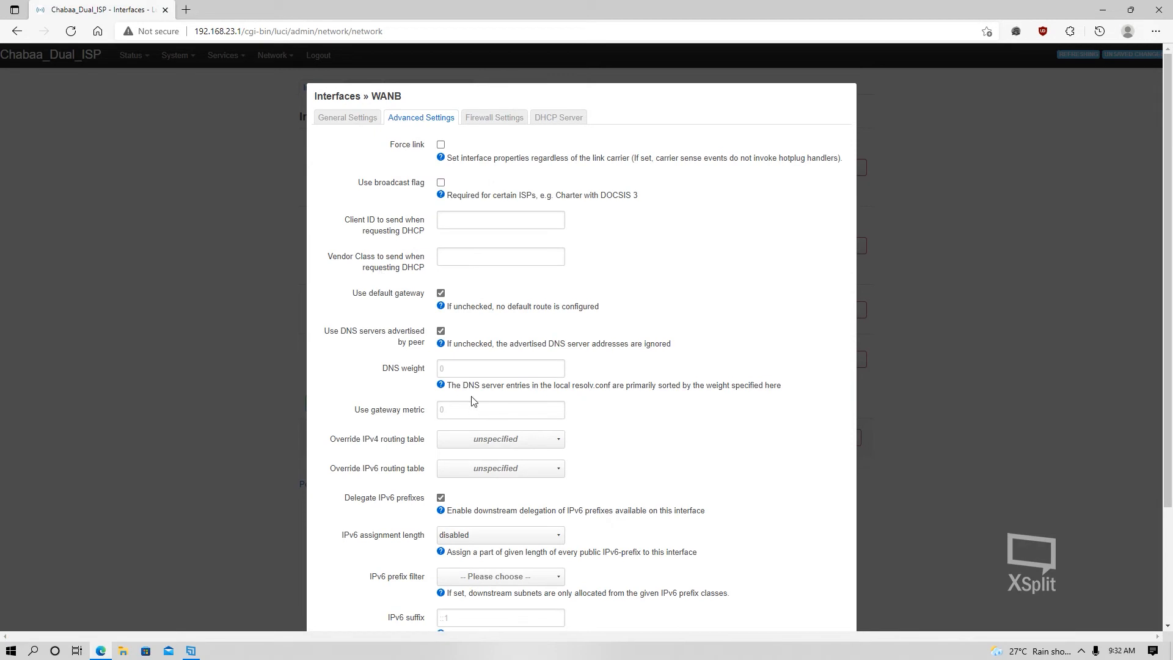
left_click(471, 417)
type("20")
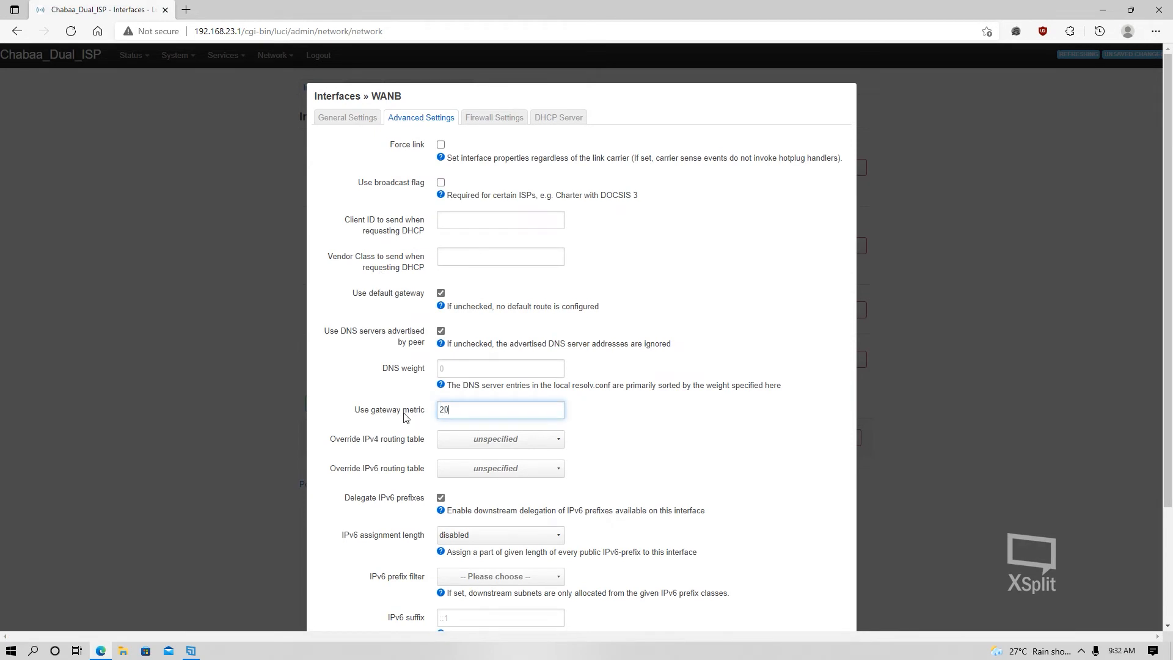
- Assign the WANB interface to the wan firewall zone, save it and apply the pending interface changes
left_click(513, 118)
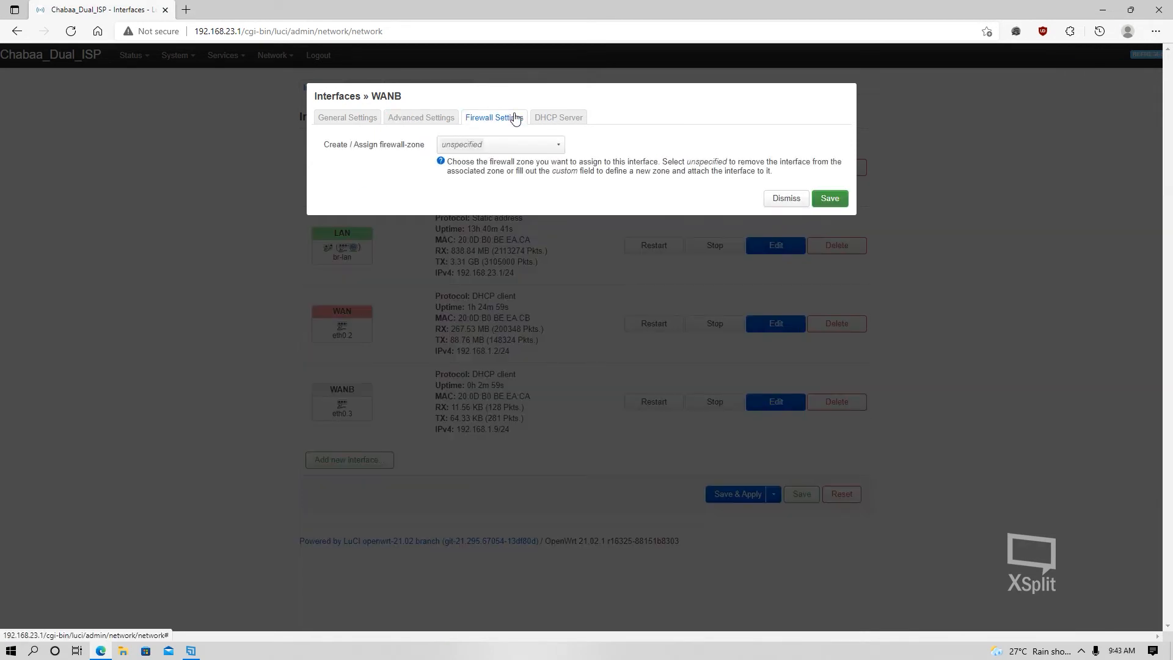
left_click(523, 147)
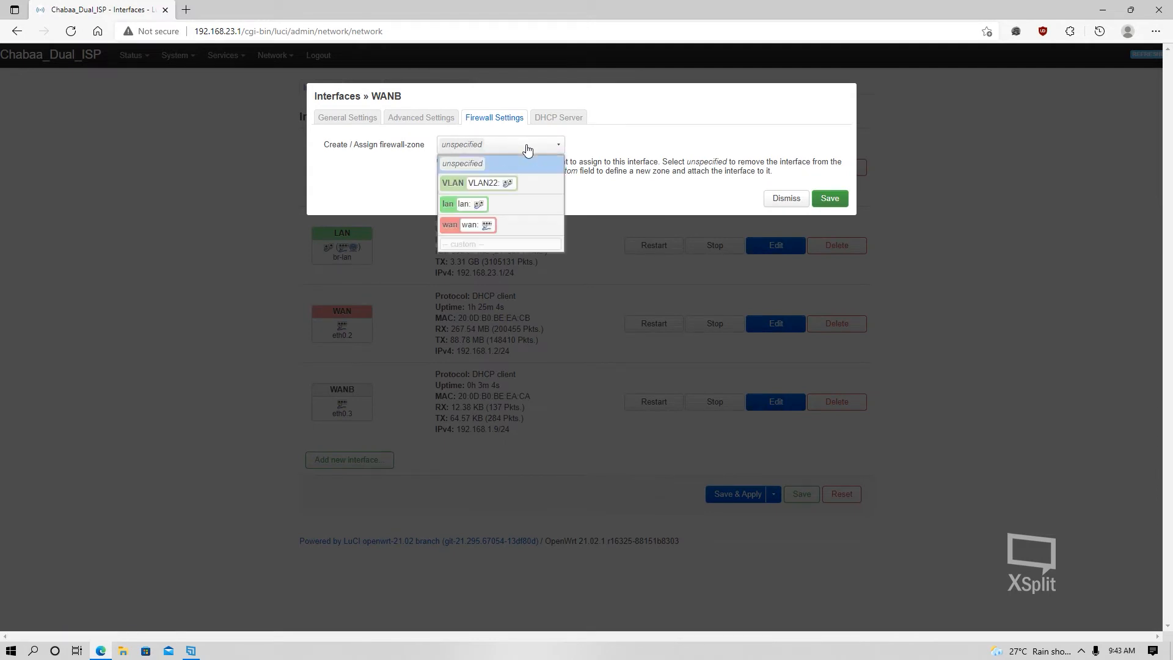
left_click(463, 226)
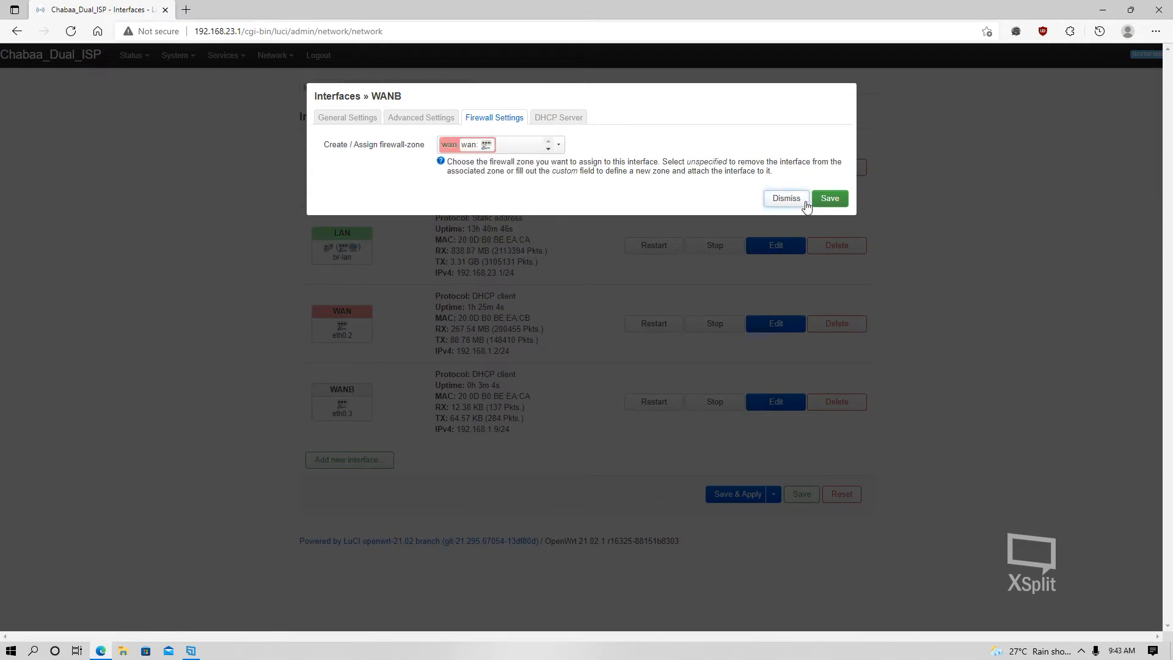
left_click(829, 199)
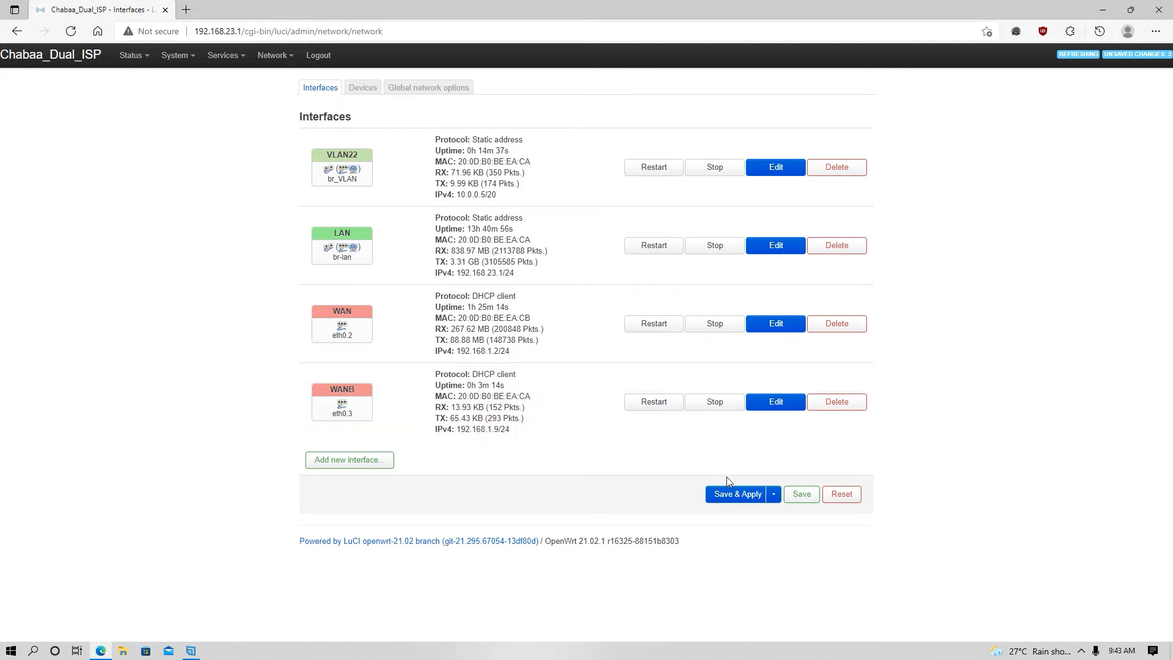
left_click(739, 495)
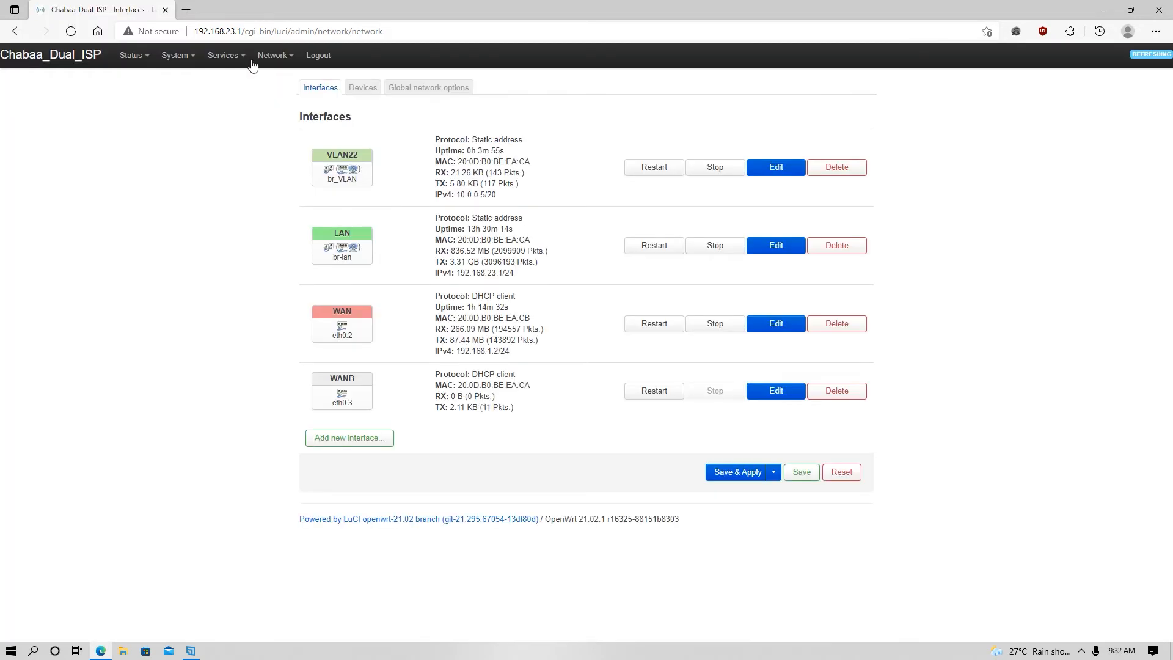
- Add an interface named wan to the MWAN load balancing configuration
mouse_move(267, 58)
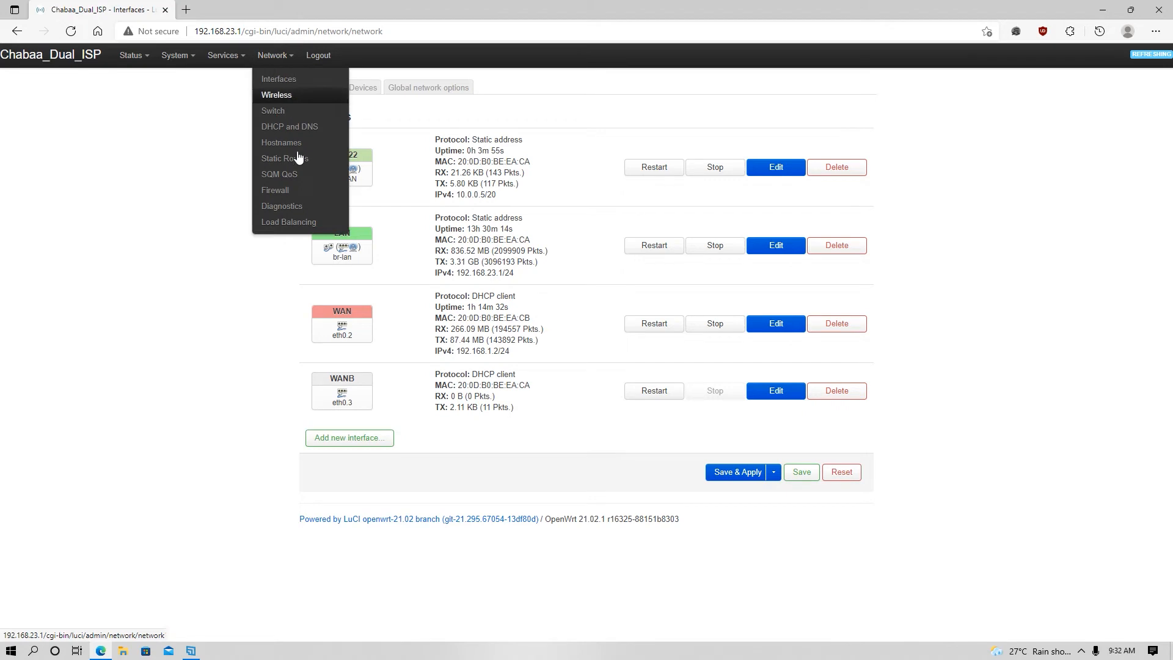
left_click(310, 222)
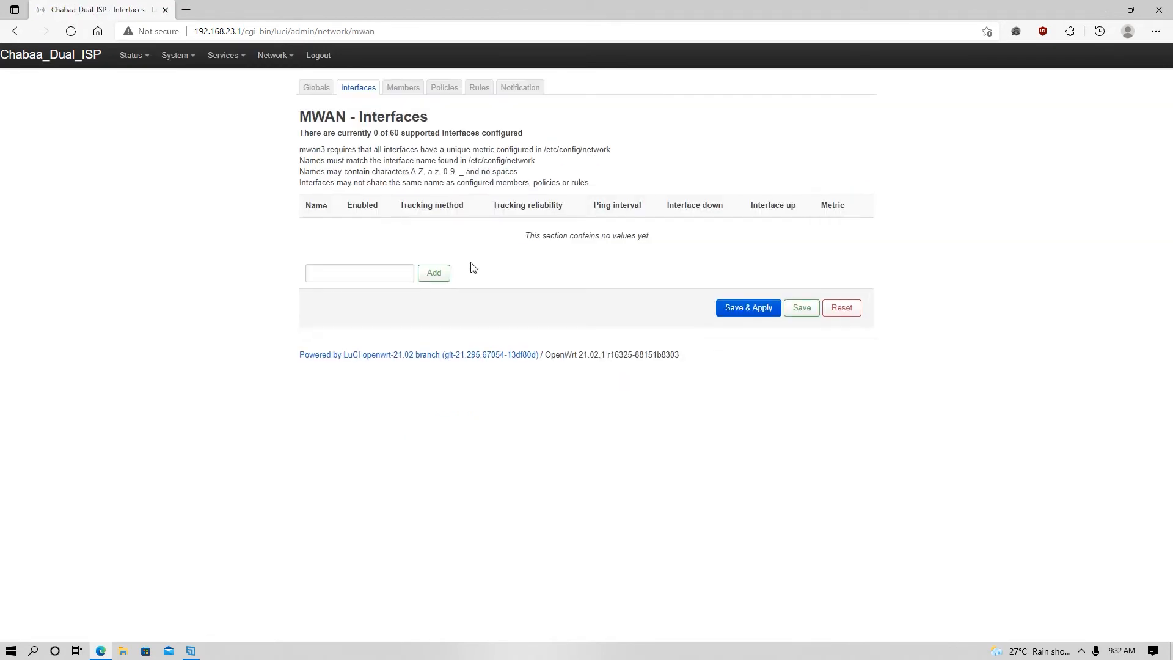
left_click(336, 271)
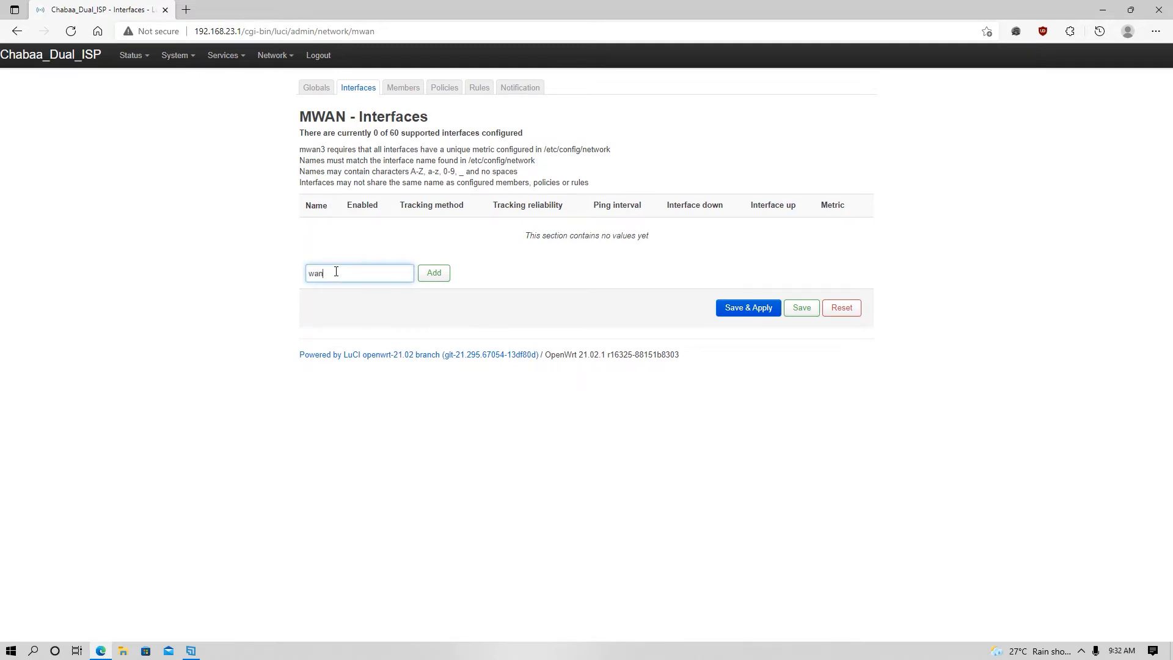
left_click(433, 273)
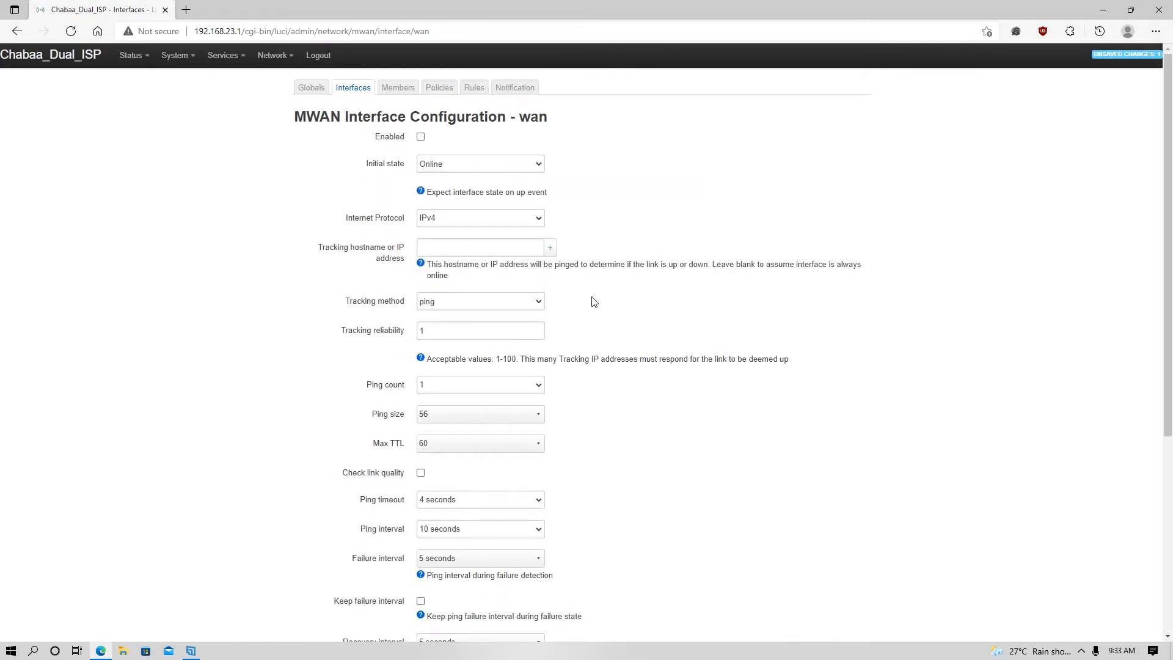
- Enable the wan MWAN interface and add 8.8.8.8 and 8.8.4.4 as its tracking IP addresses
left_click(421, 137)
left_click(493, 248)
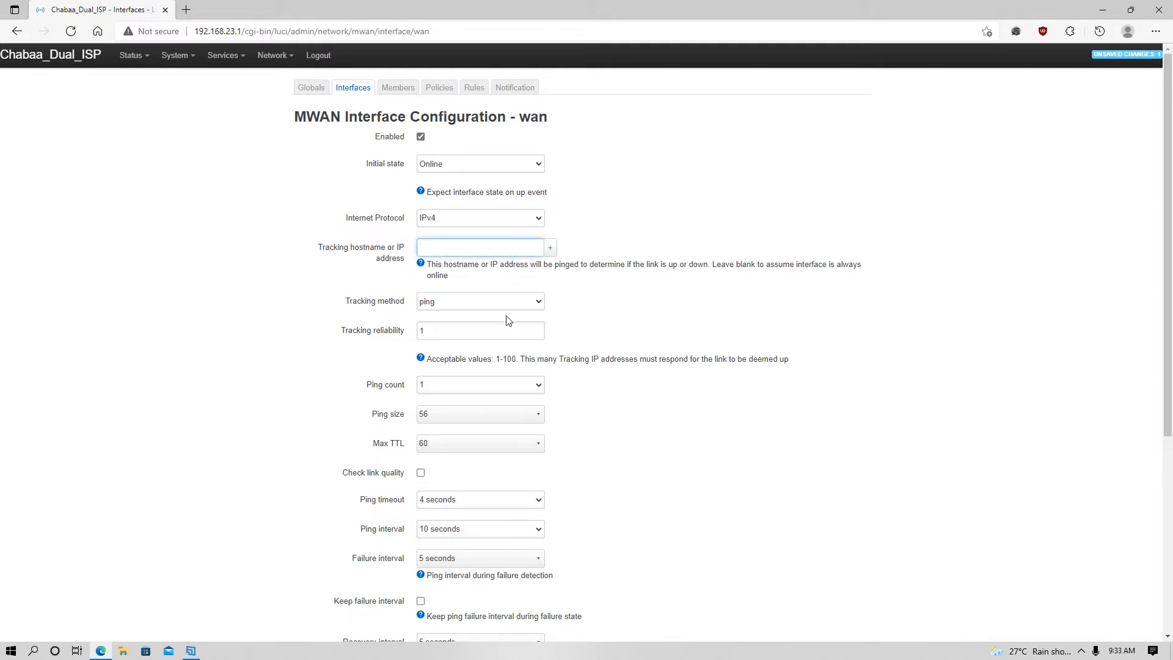
type("8.8.8.8")
left_click(550, 248)
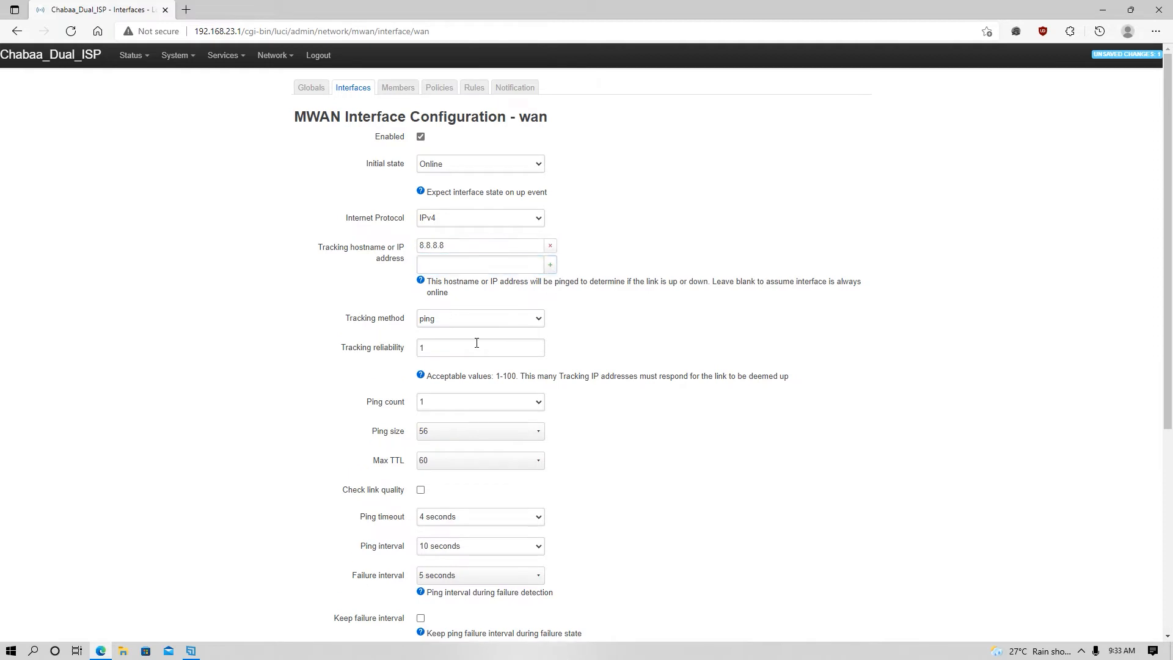
left_click(448, 265)
type("8.8.4.4")
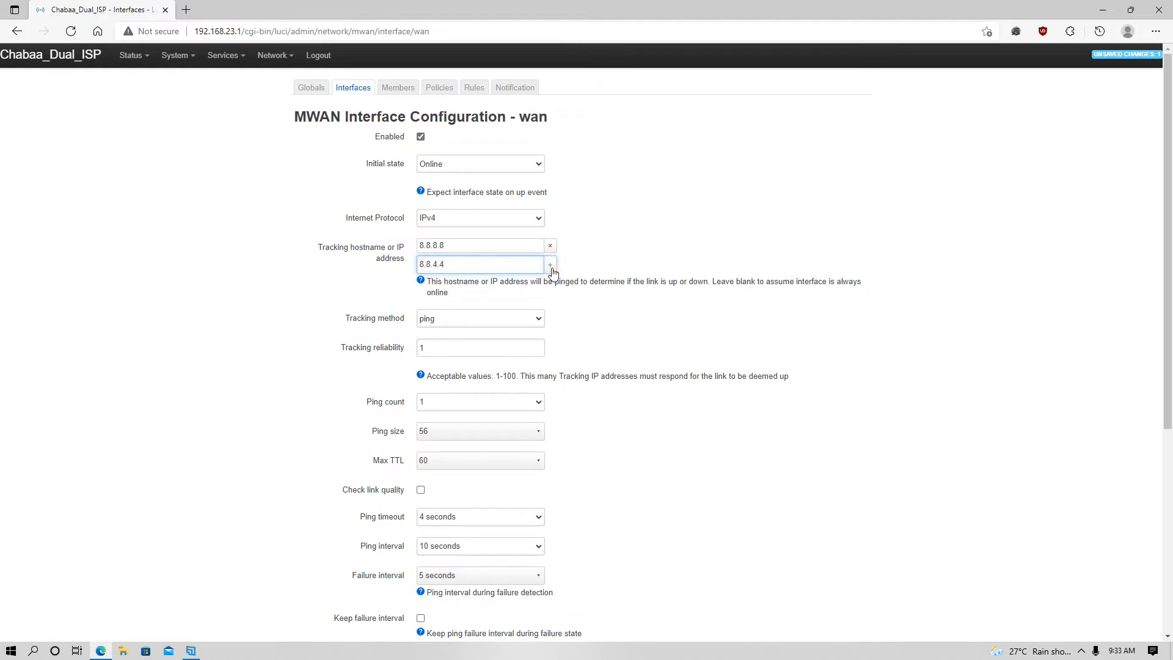
left_click(551, 266)
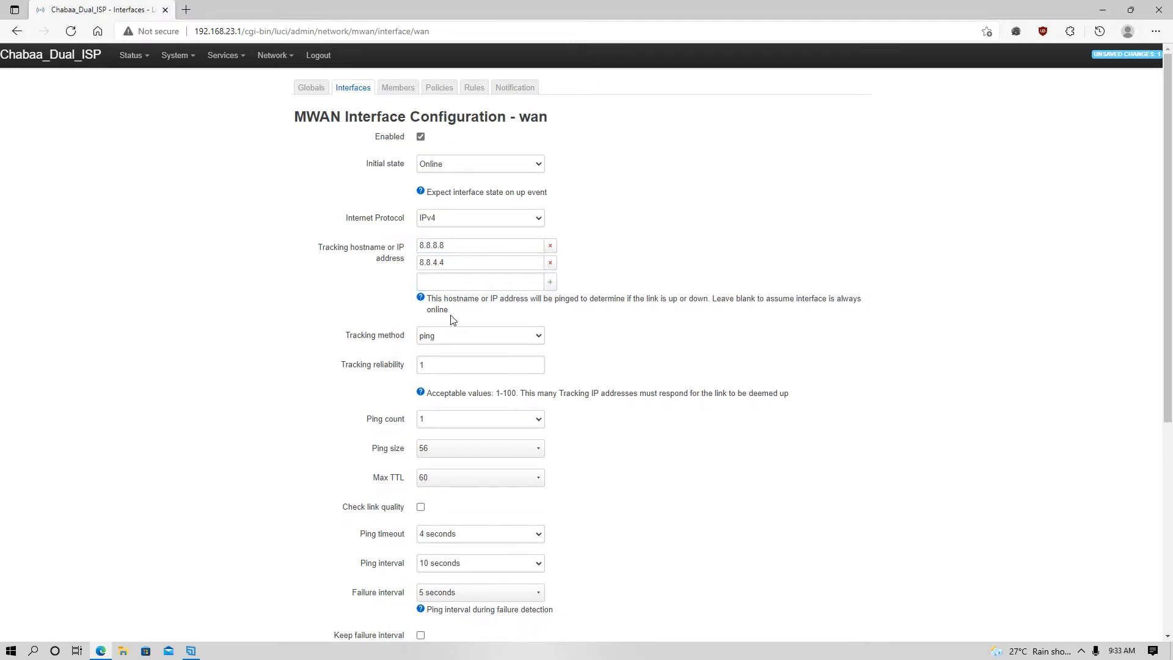
- Set the wan MWAN interface's tracking reliability to 2 and its ping timeout to 3 seconds
double_click(450, 366)
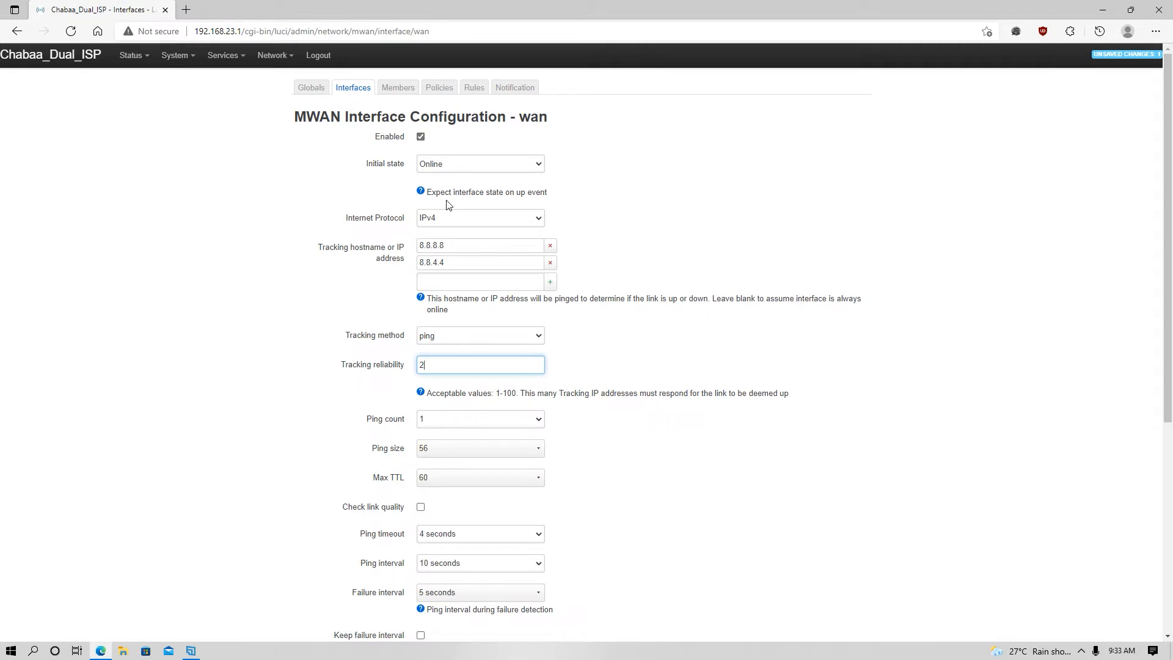
scroll(640, 475, "down", 3)
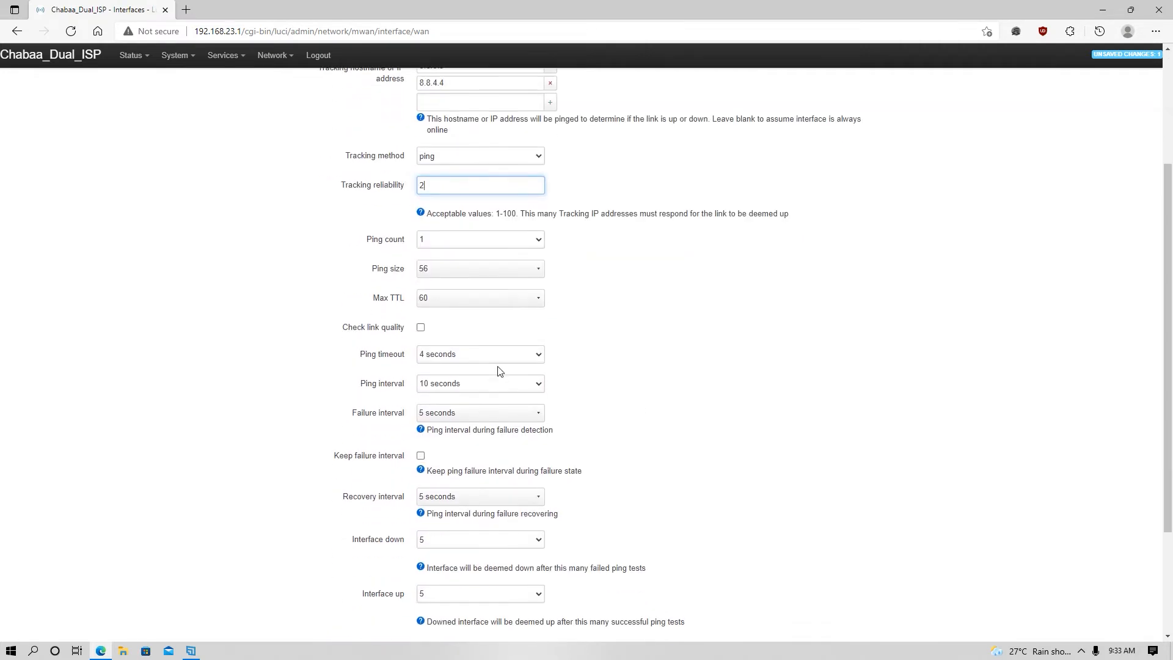
left_click(500, 357)
left_click(437, 396)
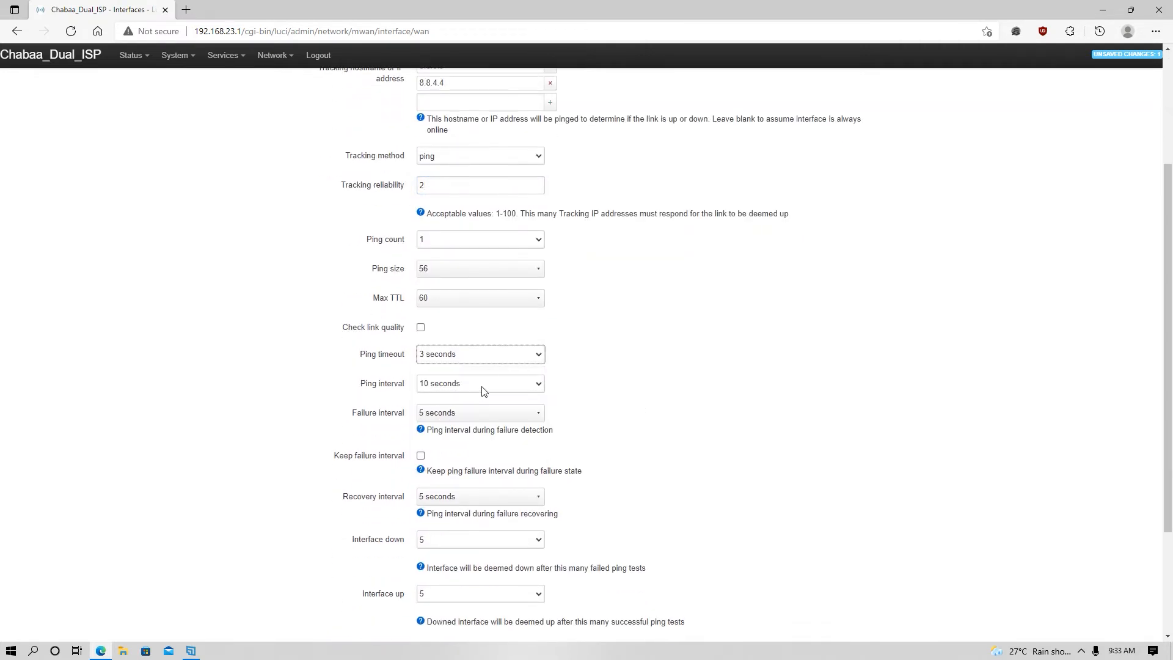
- Set the wan MWAN interface's ping interval, failure interval and recovery interval to 3 seconds each
left_click(479, 386)
left_click(436, 411)
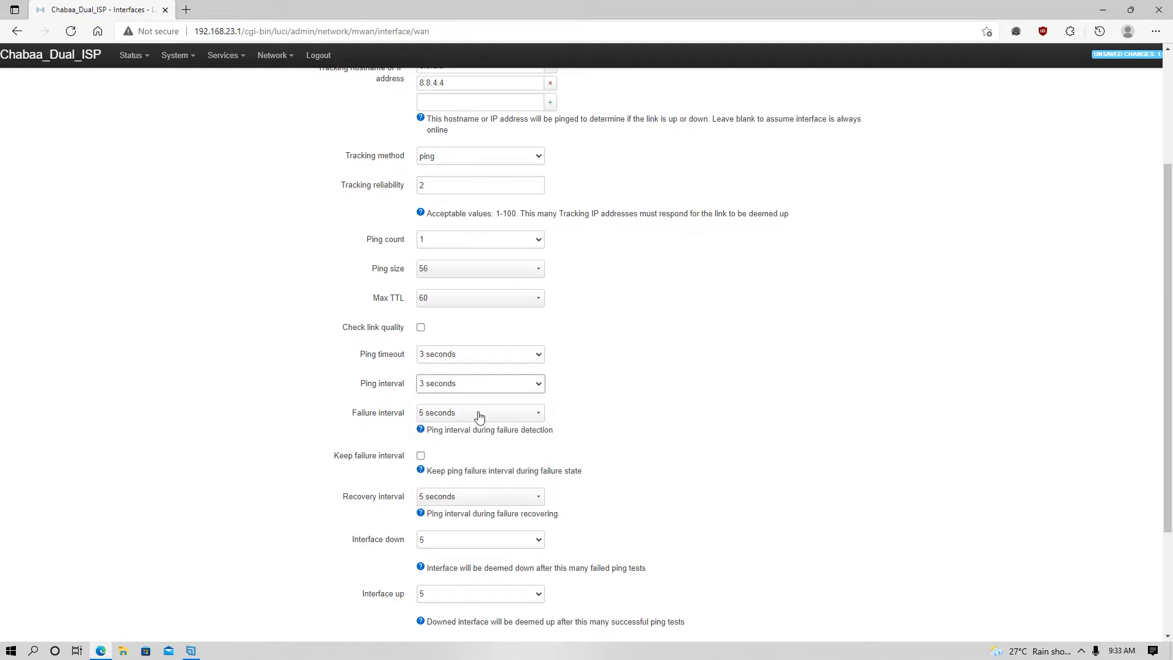
left_click(480, 413)
left_click(442, 467)
scroll(526, 458, "down", 3)
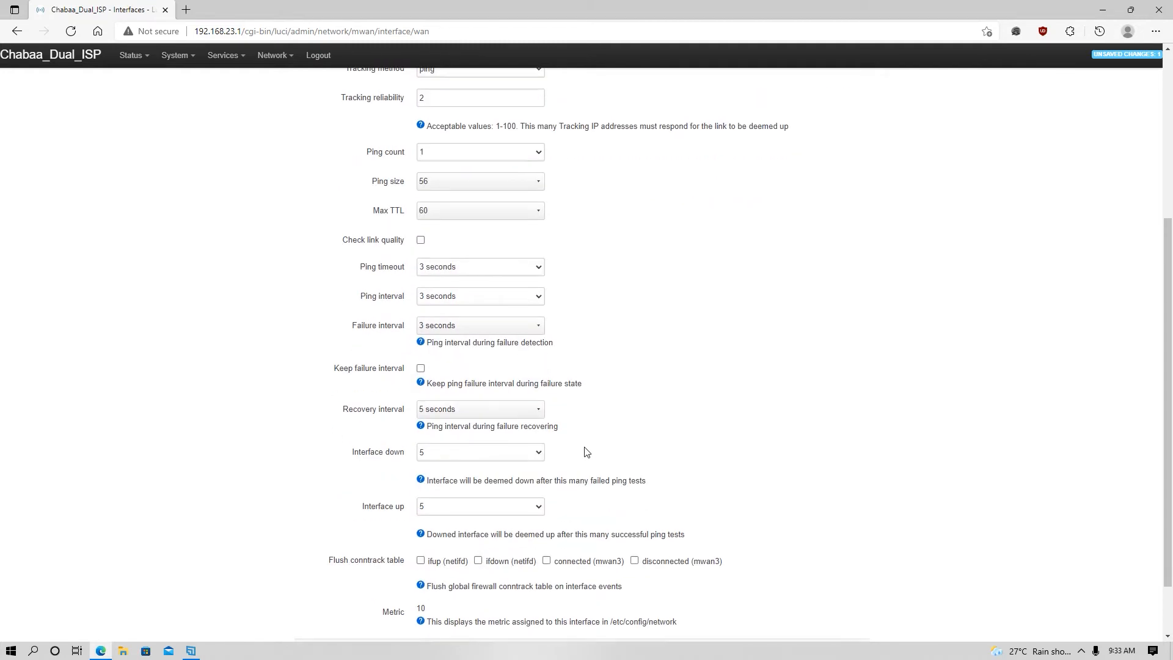
left_click(516, 338)
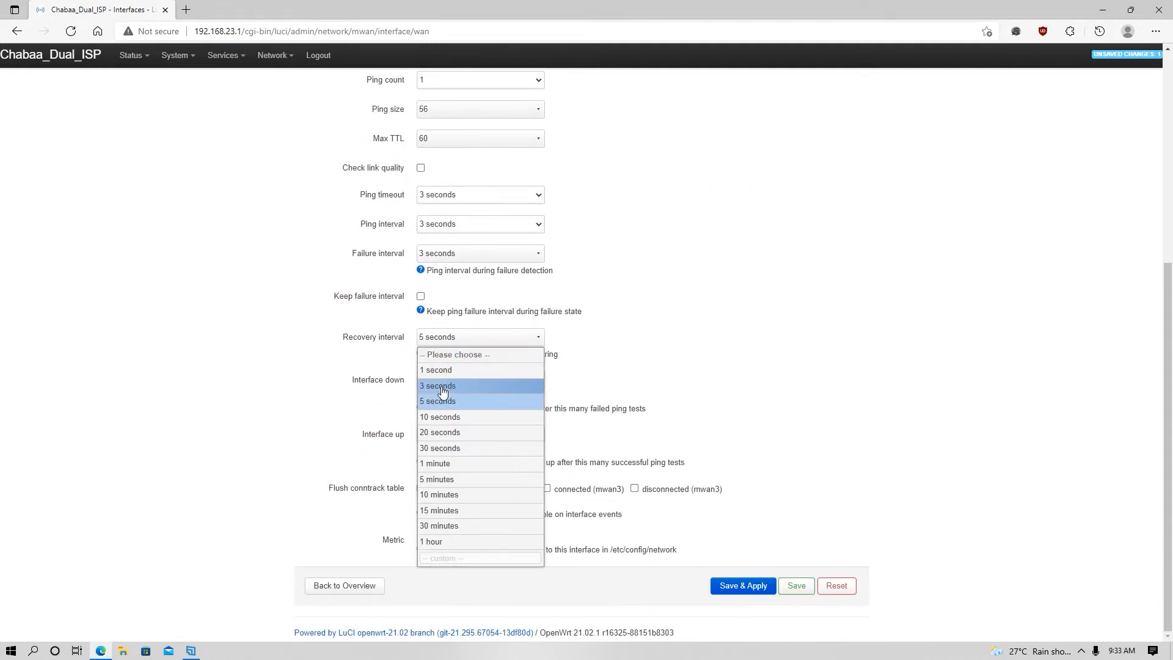
left_click(441, 392)
- Set both the interface down and interface up thresholds of the wan MWAN interface to 3
left_click(433, 380)
left_click(437, 418)
left_click(454, 435)
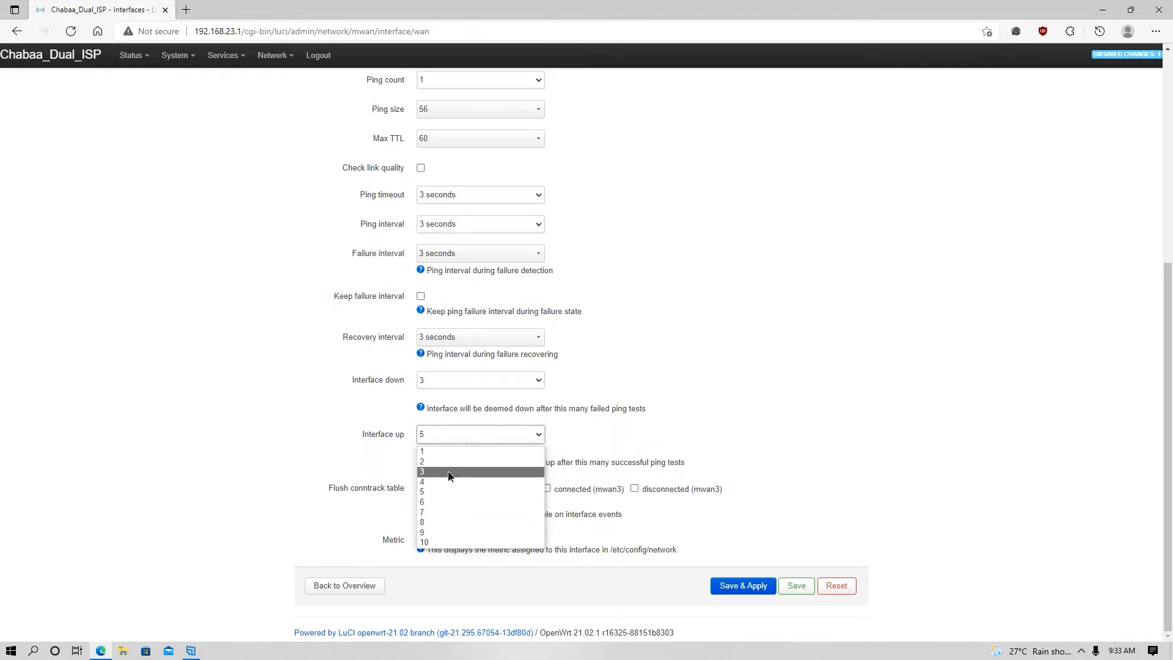
left_click(449, 471)
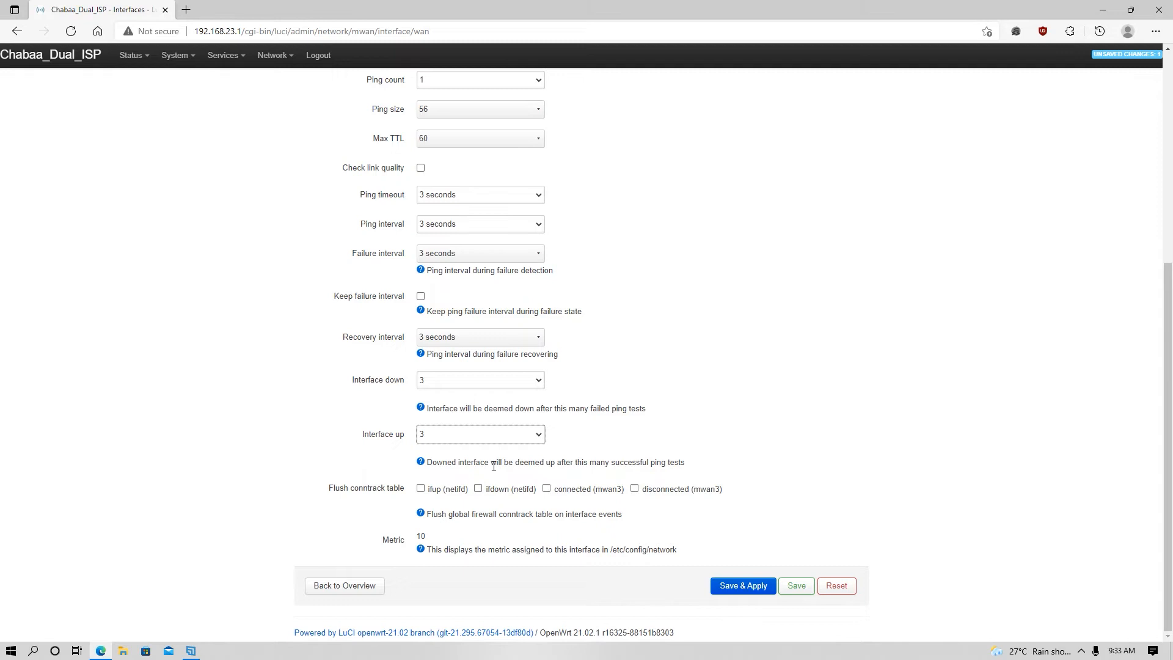
- Enable conntrack table flushing on ifup and ifdown for the wan MWAN interface, check its settings and metric, and save it
left_click(420, 488)
left_click(478, 488)
scroll(607, 296, "up", 4)
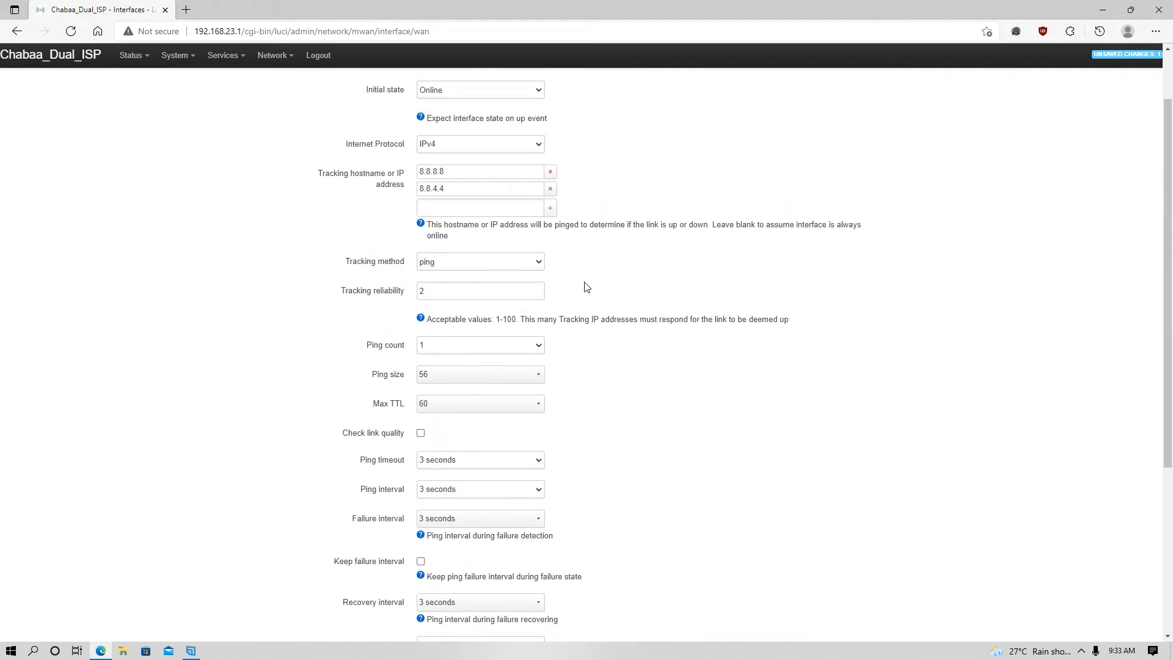
scroll(462, 167, "up", 1)
scroll(491, 340, "down", 5)
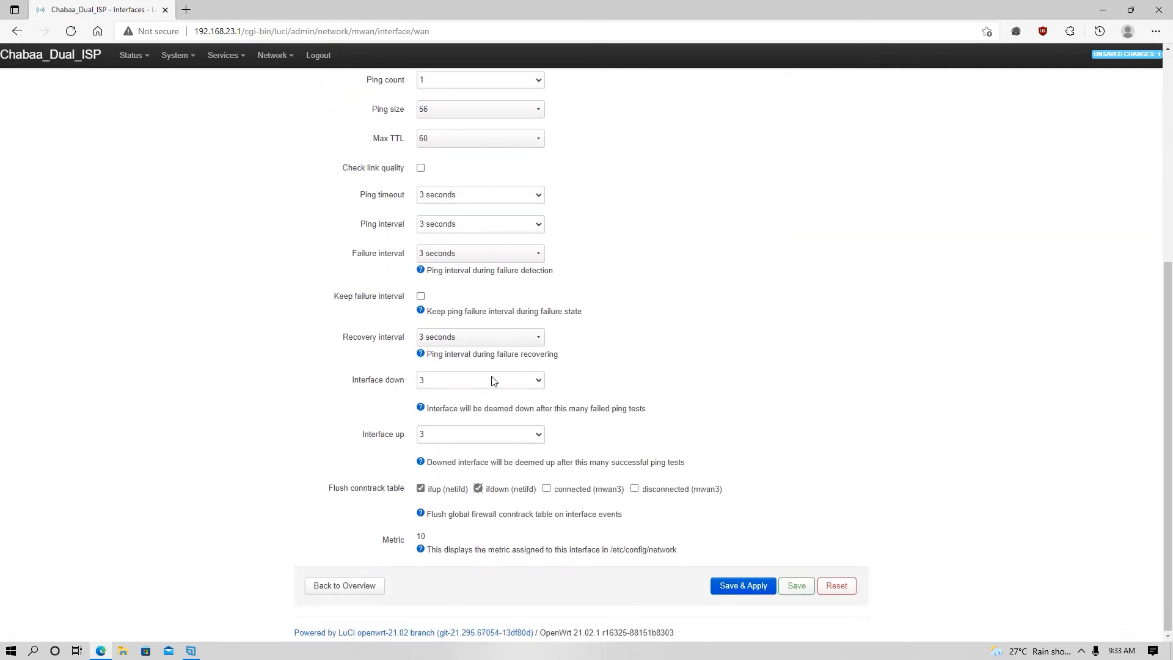
double_click(424, 537)
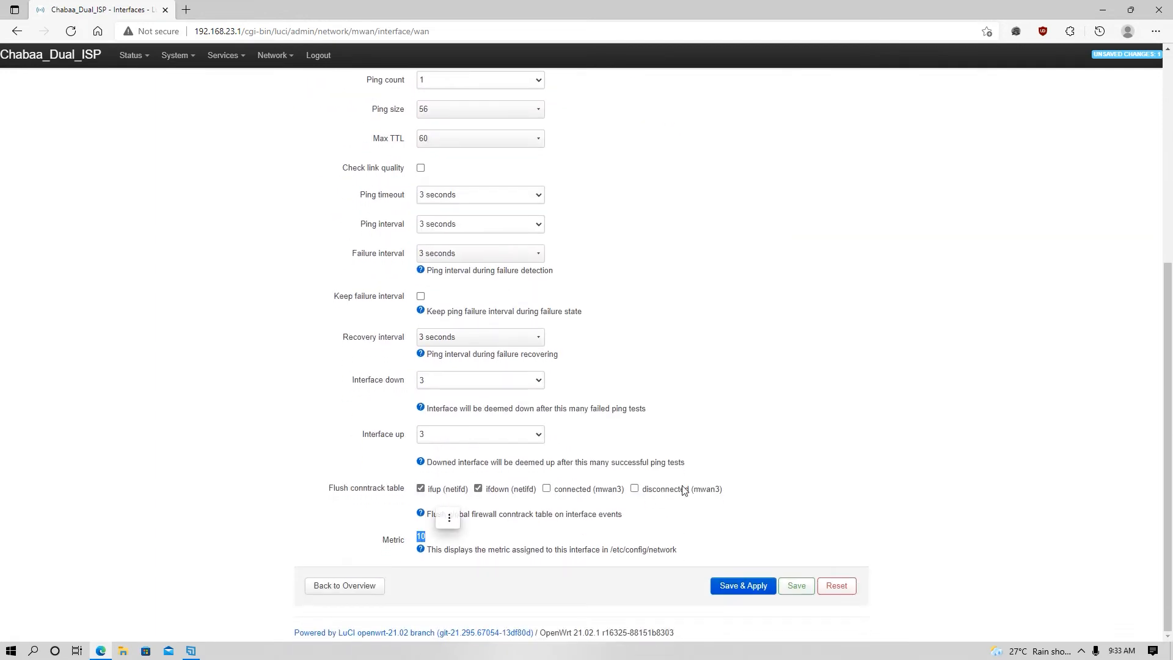
left_click(784, 590)
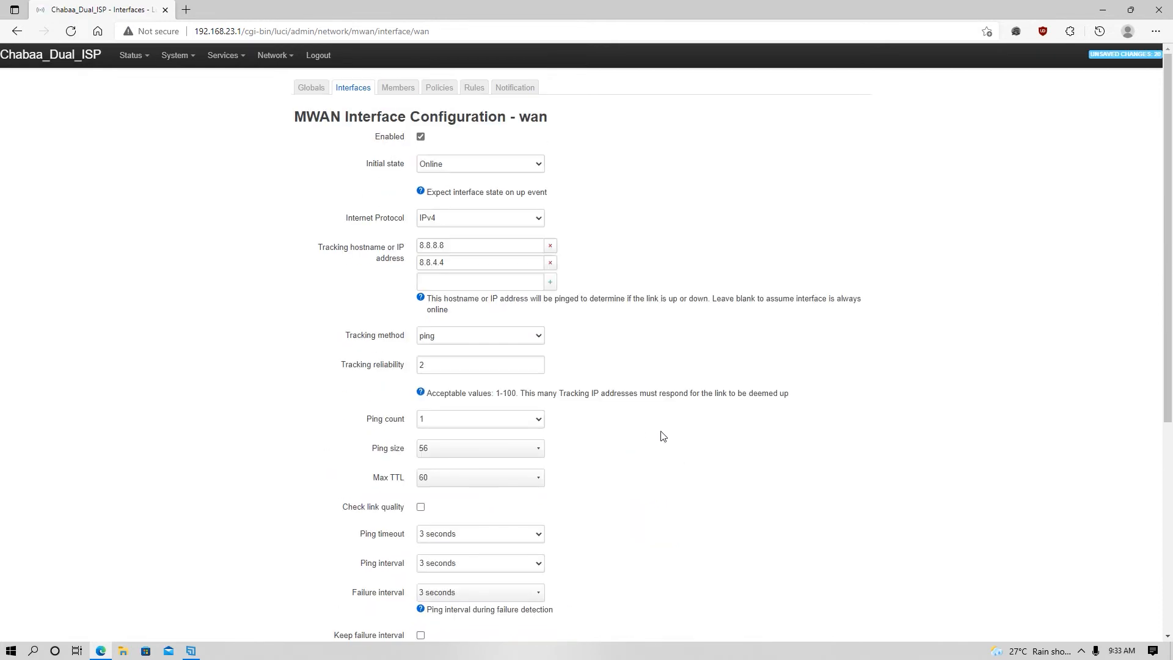
scroll(661, 437, "down", 5)
scroll(654, 397, "up", 5)
- Add a second interface named wanb to the MWAN interfaces
left_click(353, 89)
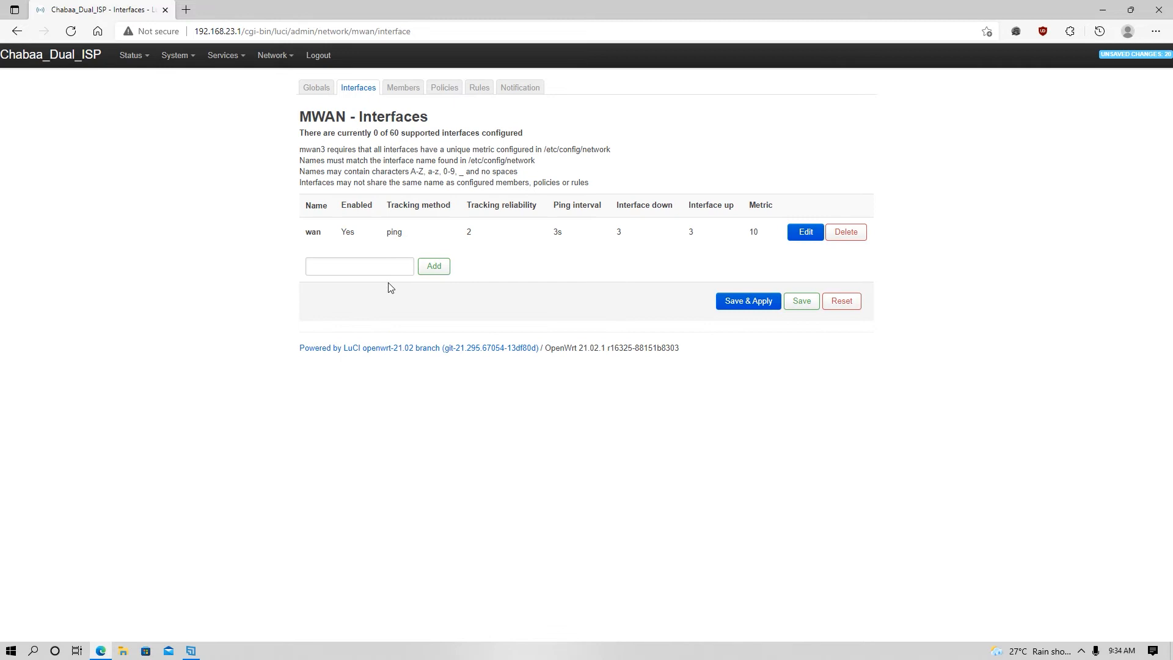
left_click(370, 270)
type("wanb")
left_click(427, 267)
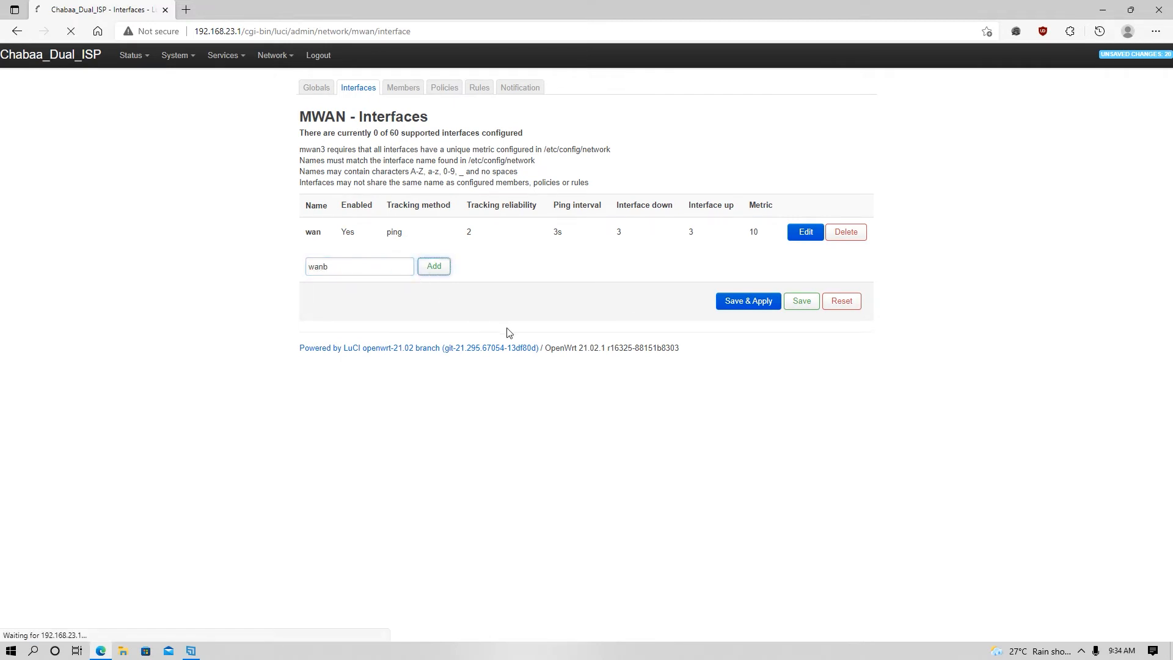
- Enable the wanb MWAN interface and add 8.8.8.8 and 8.8.4.4 as its tracking IP addresses
left_click(420, 136)
left_click(431, 250)
type("8.8.8.8")
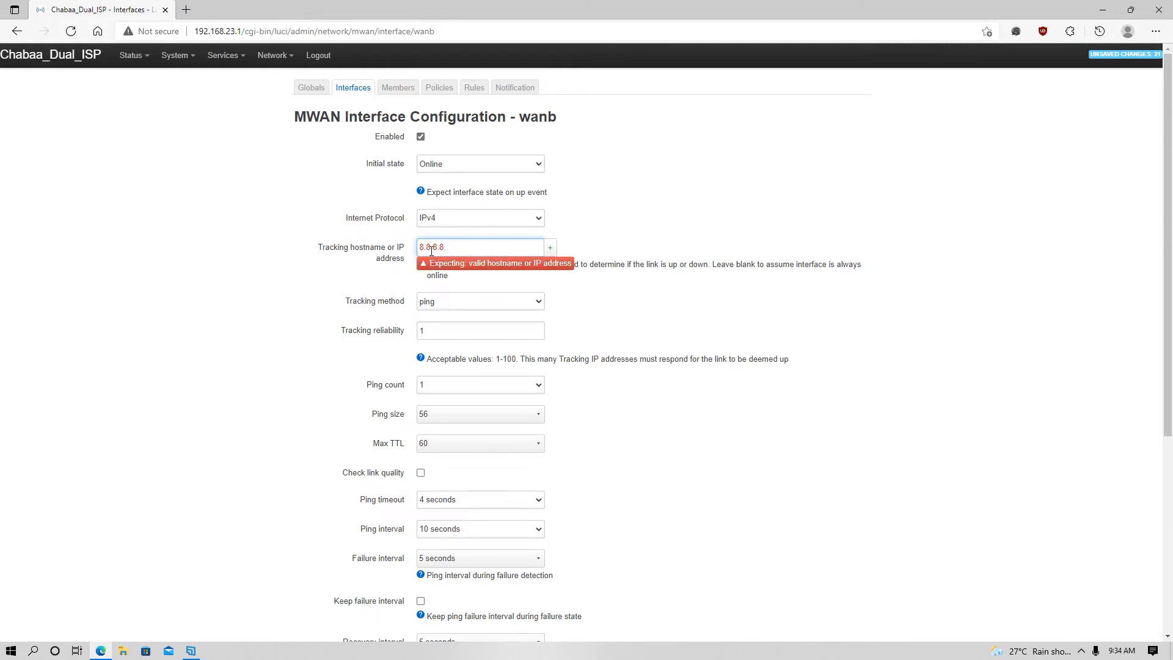
left_click(550, 248)
type("8.8.4.4")
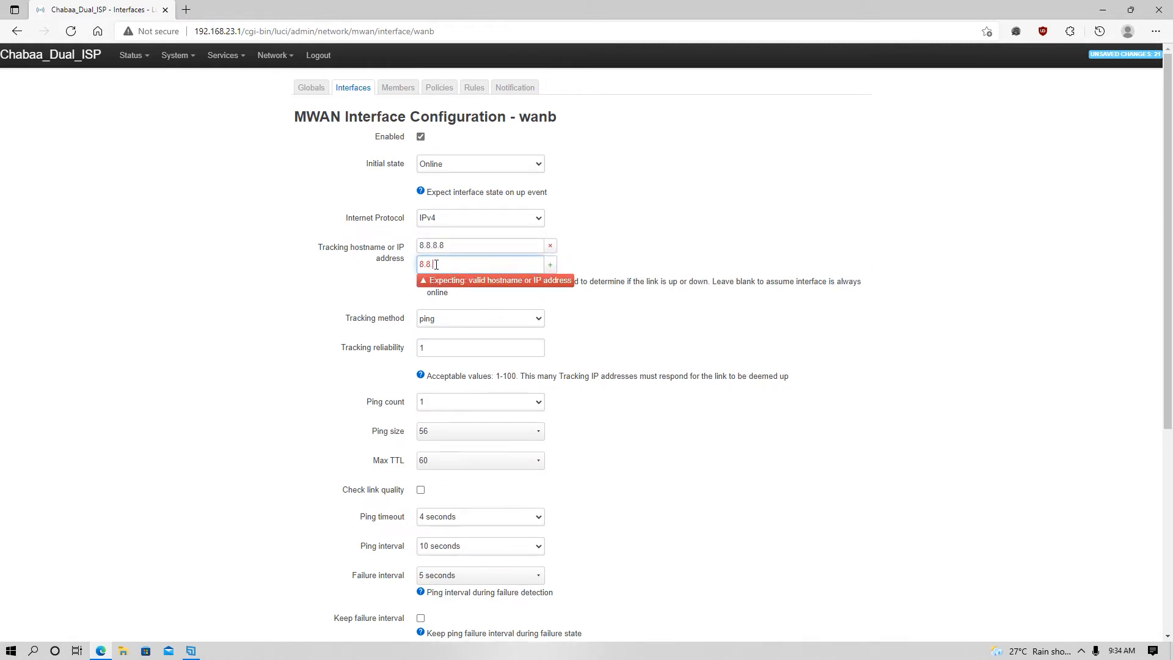
left_click(550, 264)
- Set the wanb MWAN interface's tracking reliability to 2 and its ping timeout to 3 seconds
left_click(400, 369)
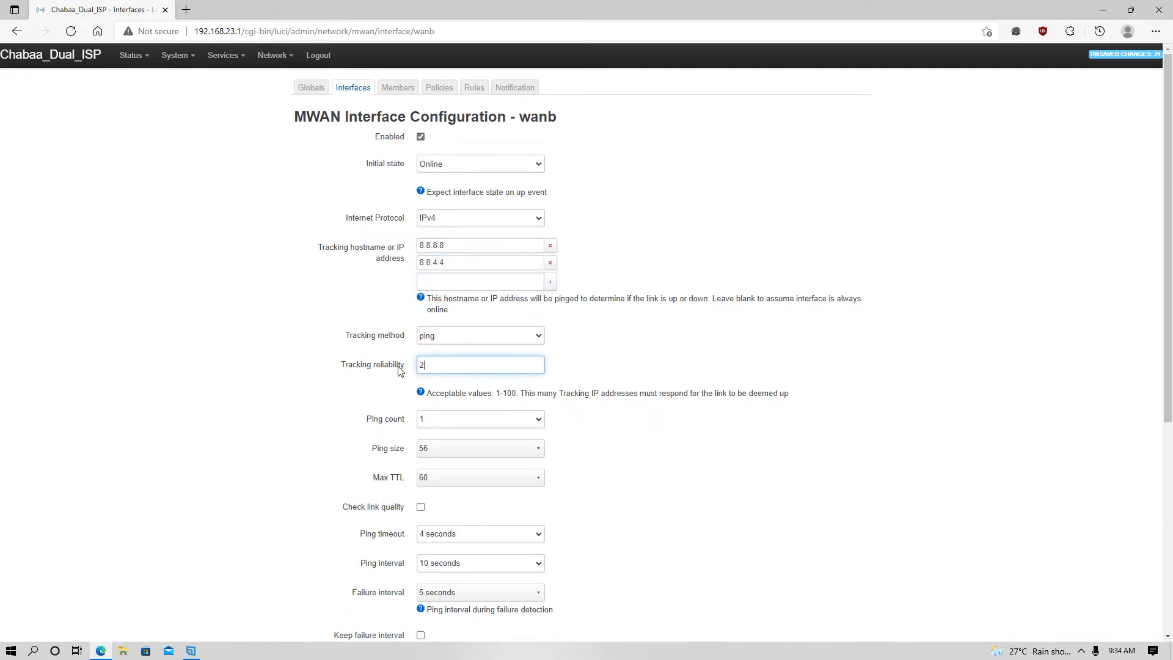
scroll(475, 387, "down", 1)
left_click(498, 446)
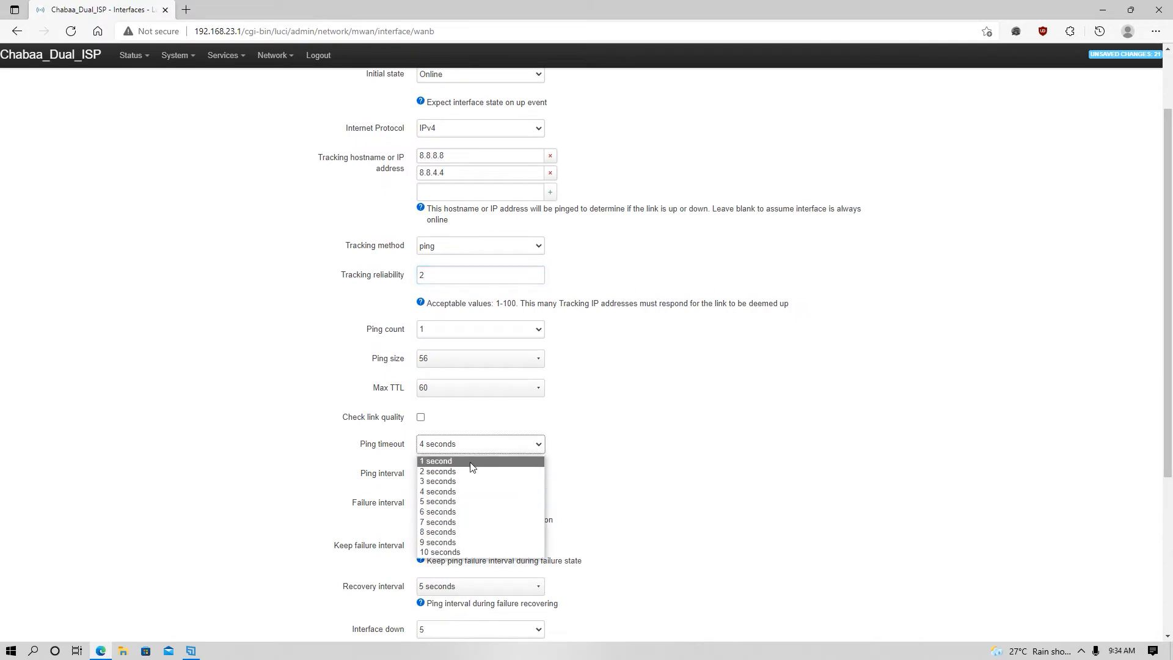
left_click(458, 482)
- Set the wanb MWAN interface's ping interval, failure interval and recovery interval to 3 seconds each
scroll(476, 440, "down", 1)
left_click(473, 385)
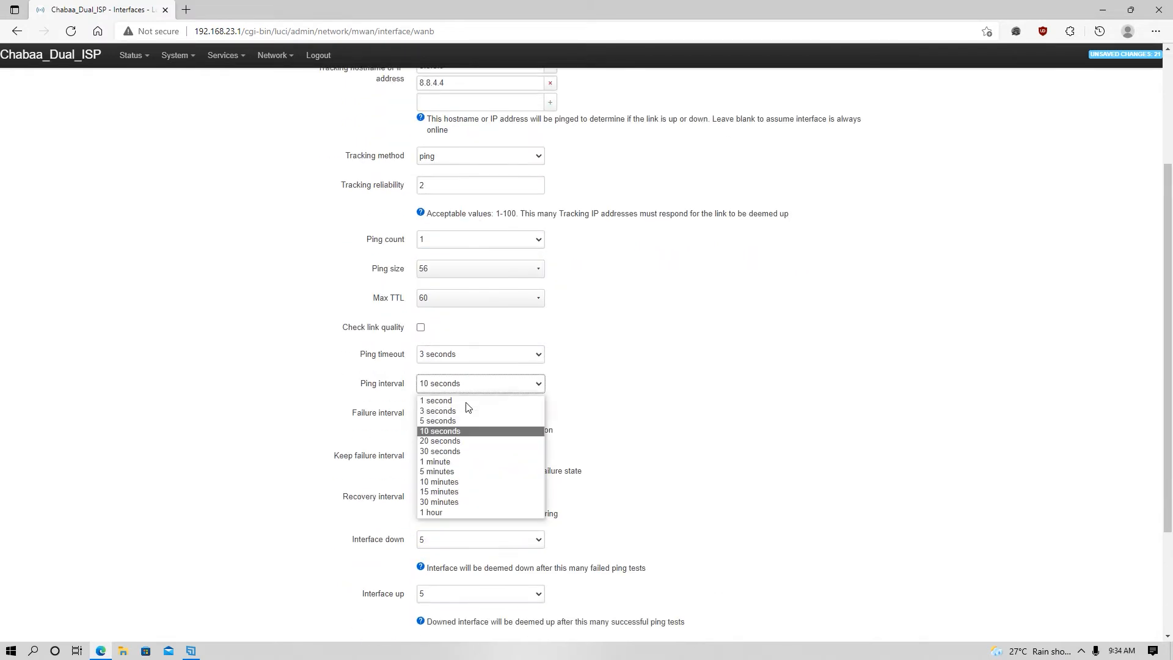
left_click(450, 410)
left_click(472, 414)
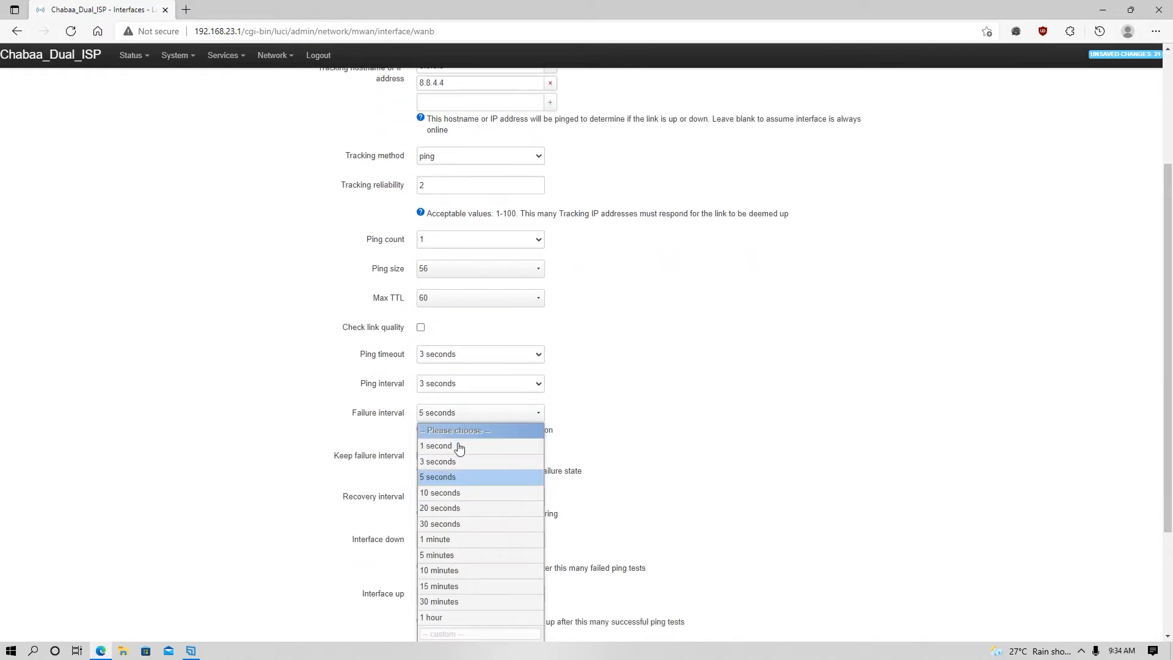
left_click(453, 461)
scroll(632, 413, "down", 2)
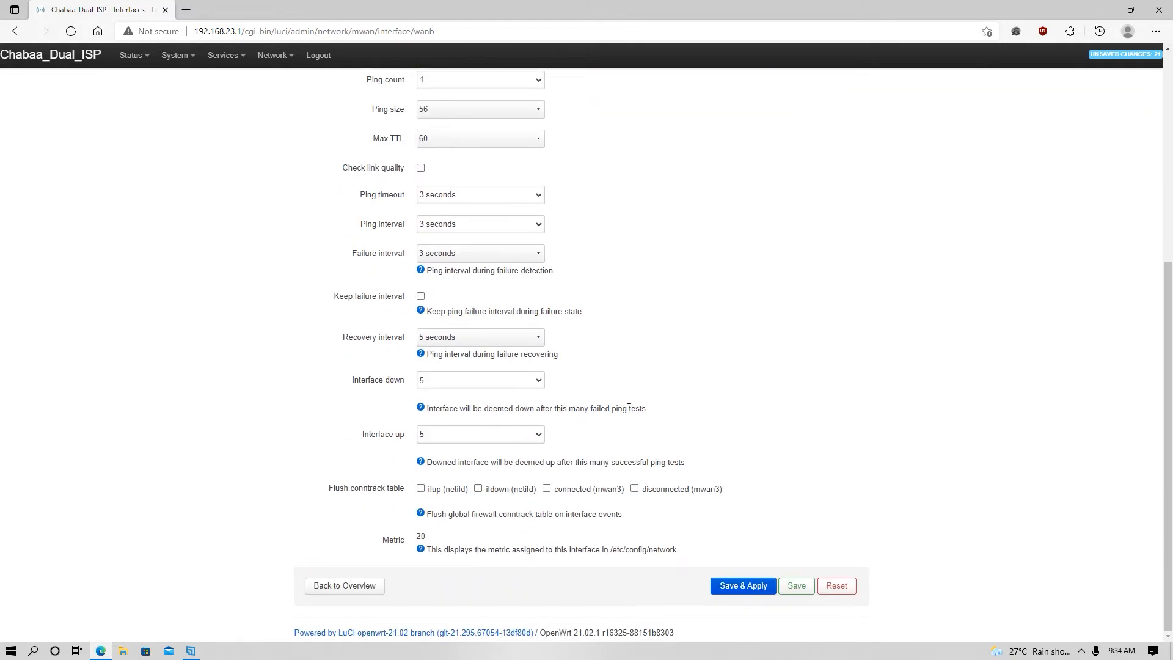
left_click(482, 340)
left_click(456, 397)
- Set both the interface down and interface up thresholds of the wanb MWAN interface to 3
left_click(443, 381)
left_click(442, 417)
left_click(457, 437)
left_click(452, 472)
- Enable conntrack flushing on ifup and ifdown for wanb, save it, and apply the pending MWAN interface changes
left_click(420, 489)
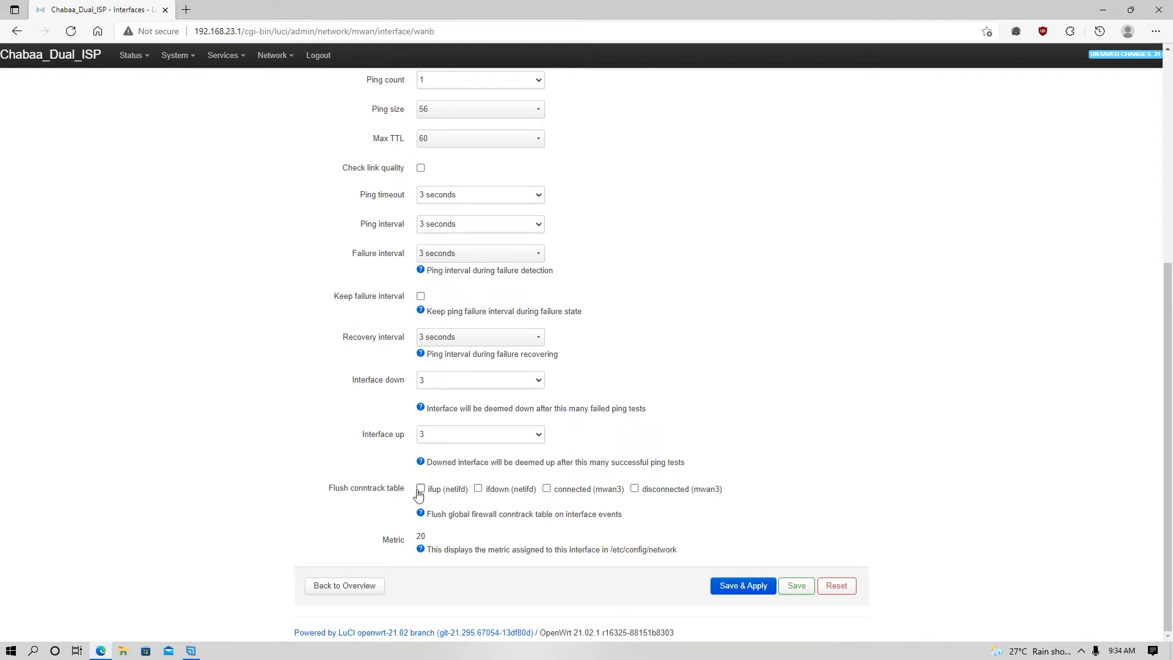
left_click(475, 490)
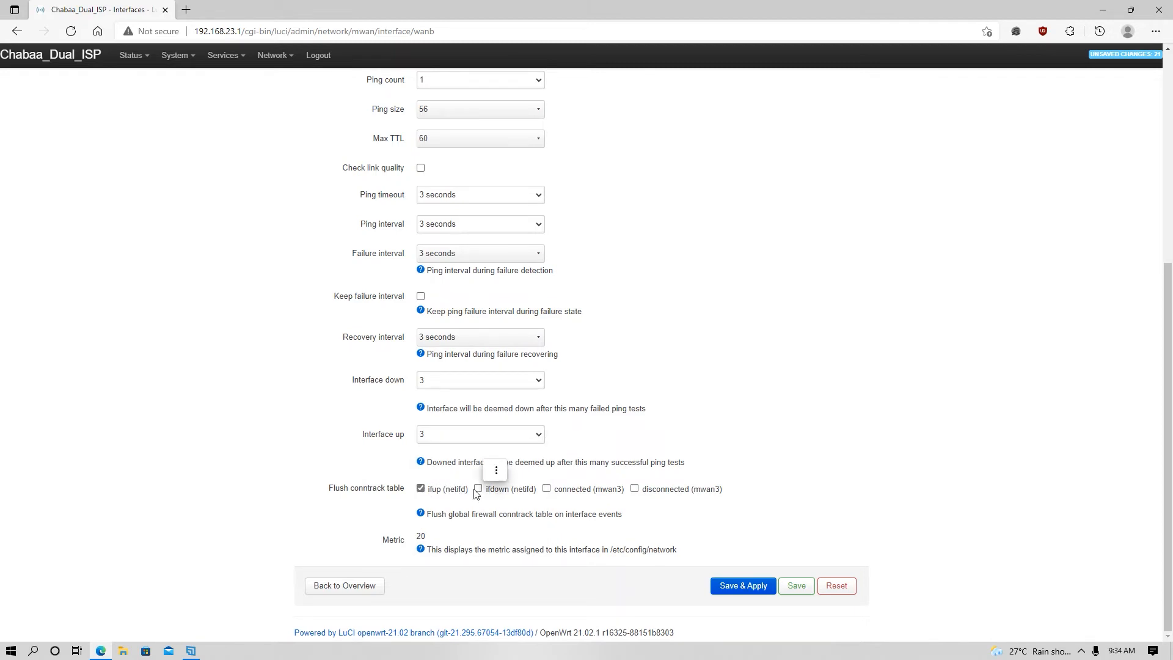
double_click(421, 536)
left_click(797, 585)
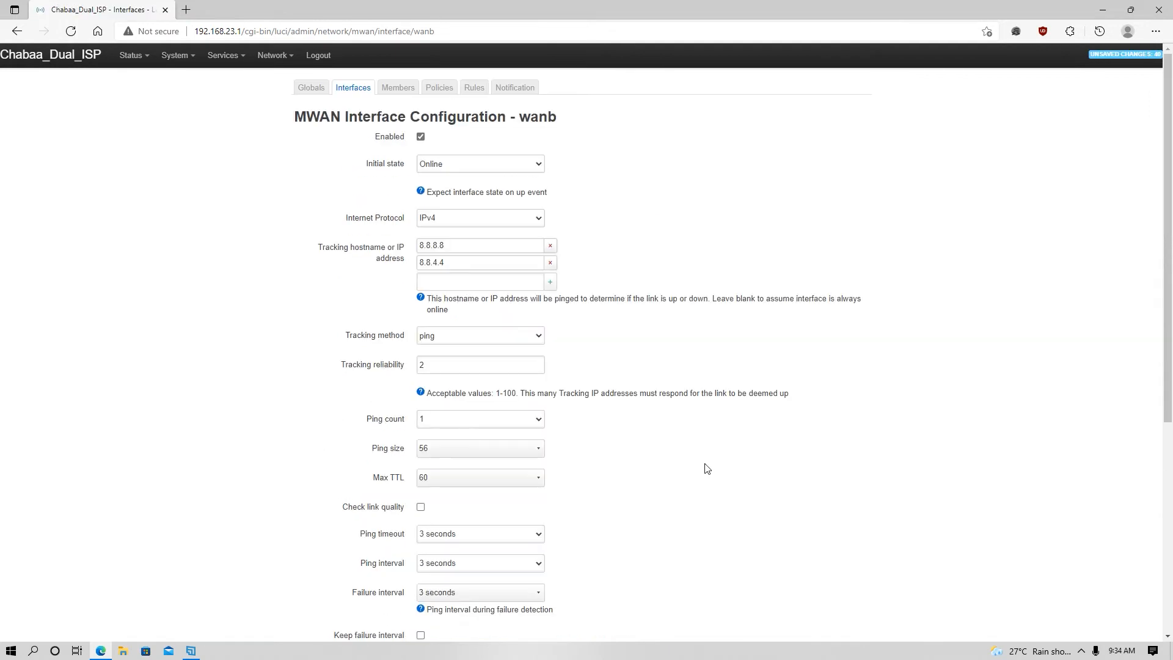
left_click(352, 89)
left_click(743, 333)
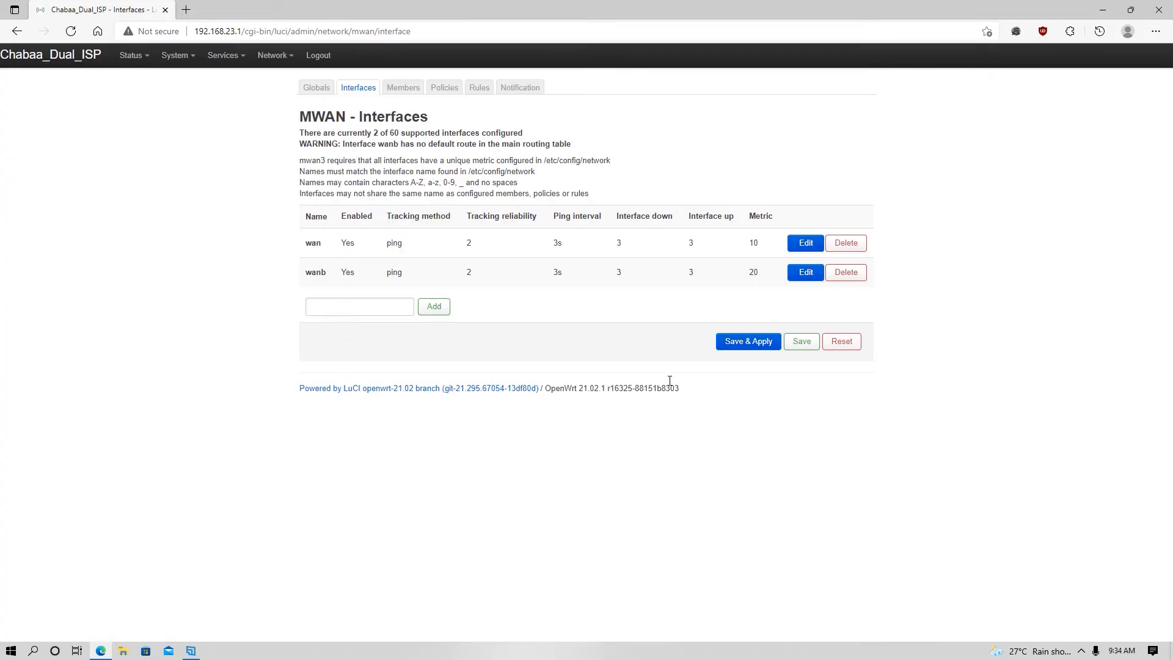
- Add an MWAN member named wan1_m1_w3
left_click(401, 88)
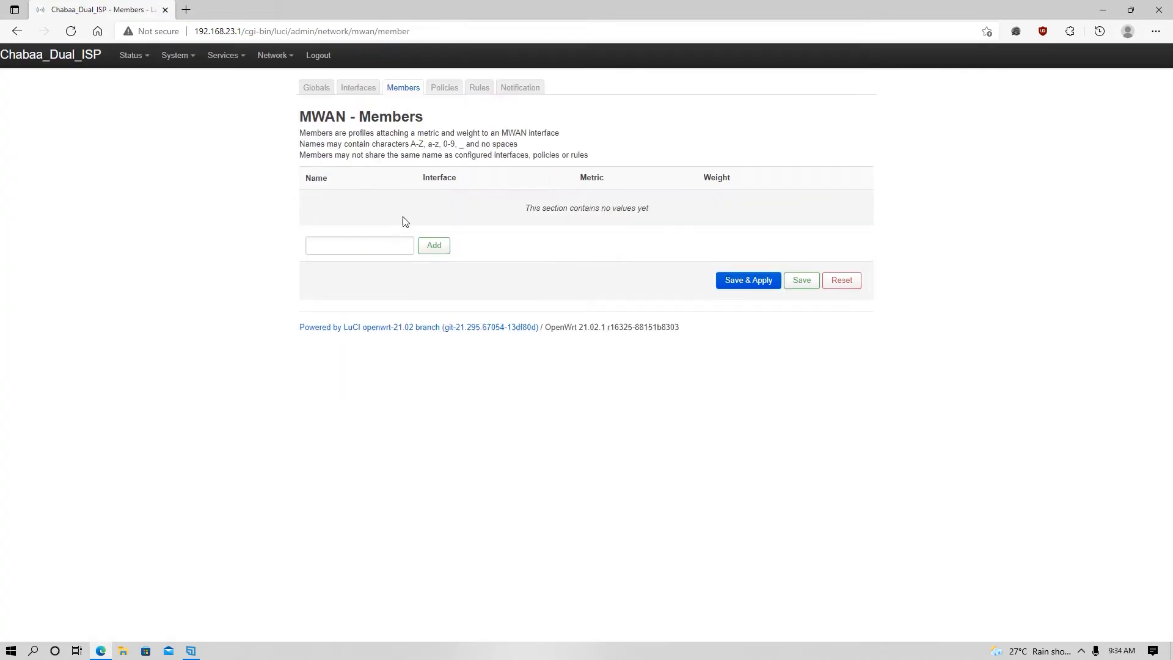
left_click(375, 243)
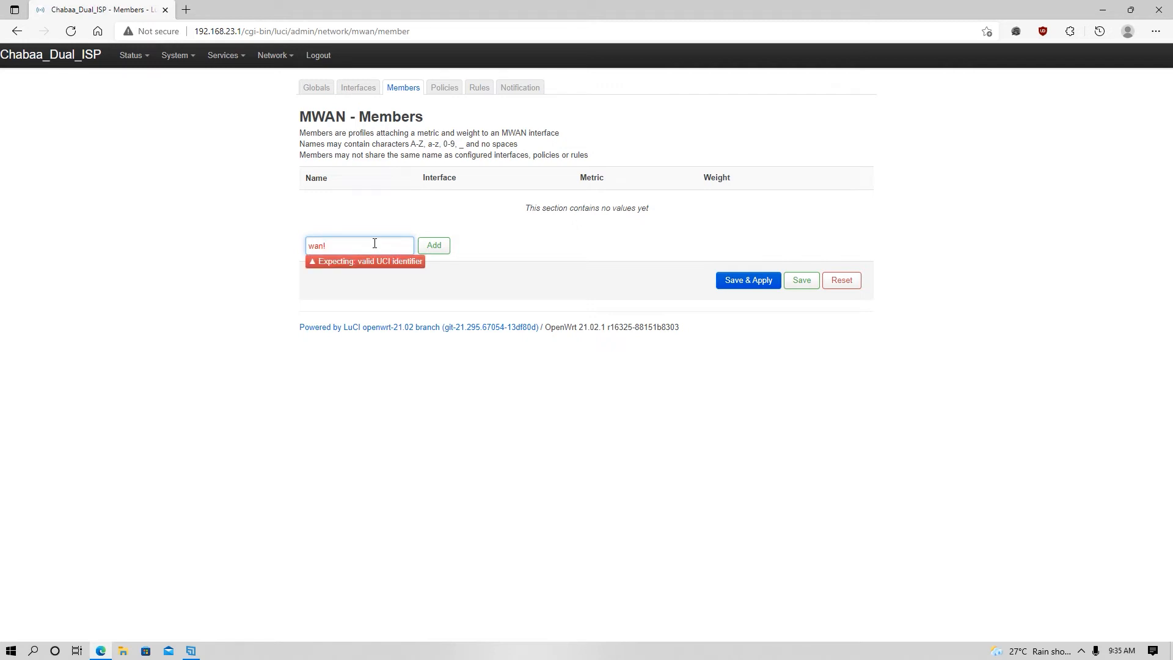
type("1_m1_w3")
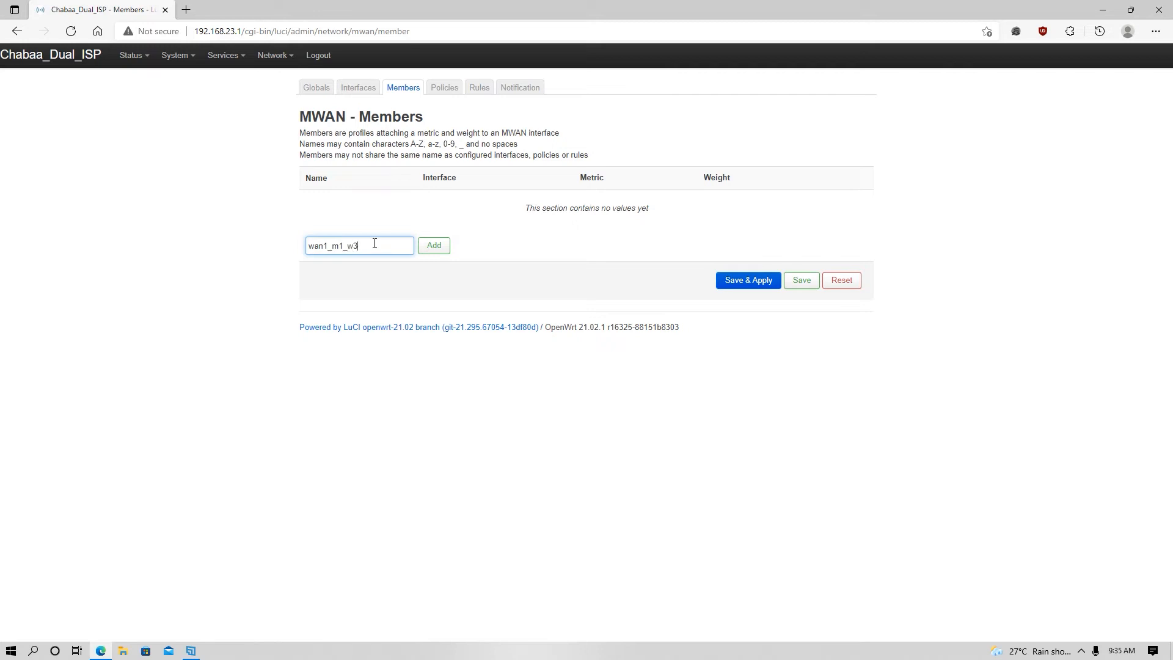
left_click(434, 245)
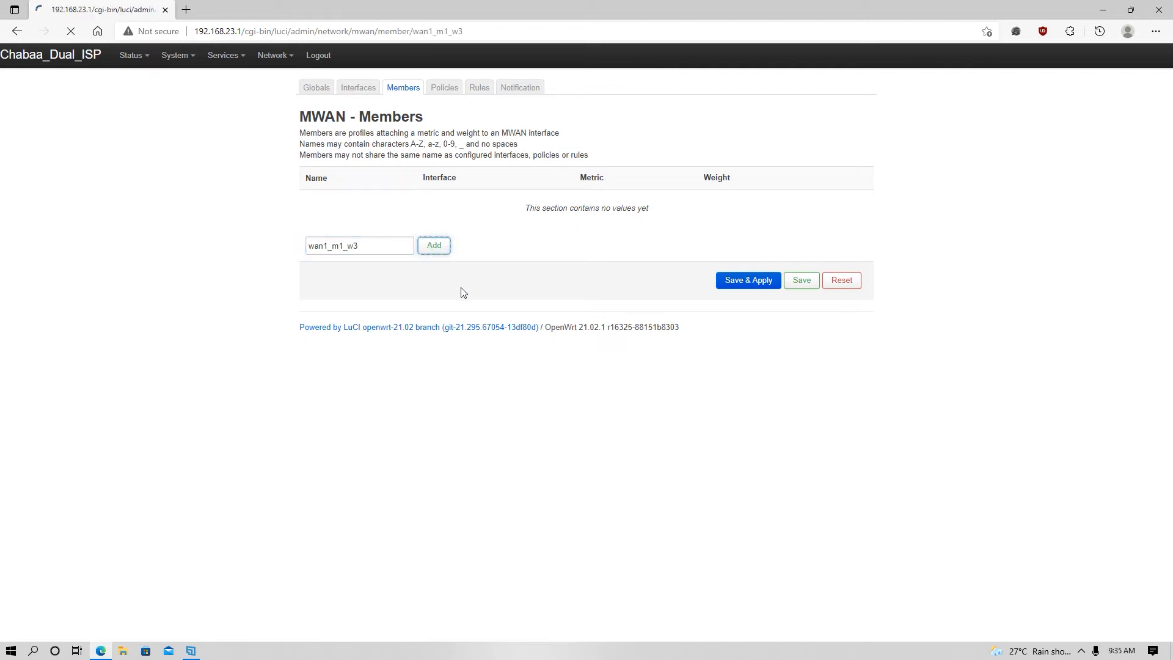
- Assign the wan interface to member wan1_m1_w3 with metric 1 and weight 3, and save it
left_click(475, 138)
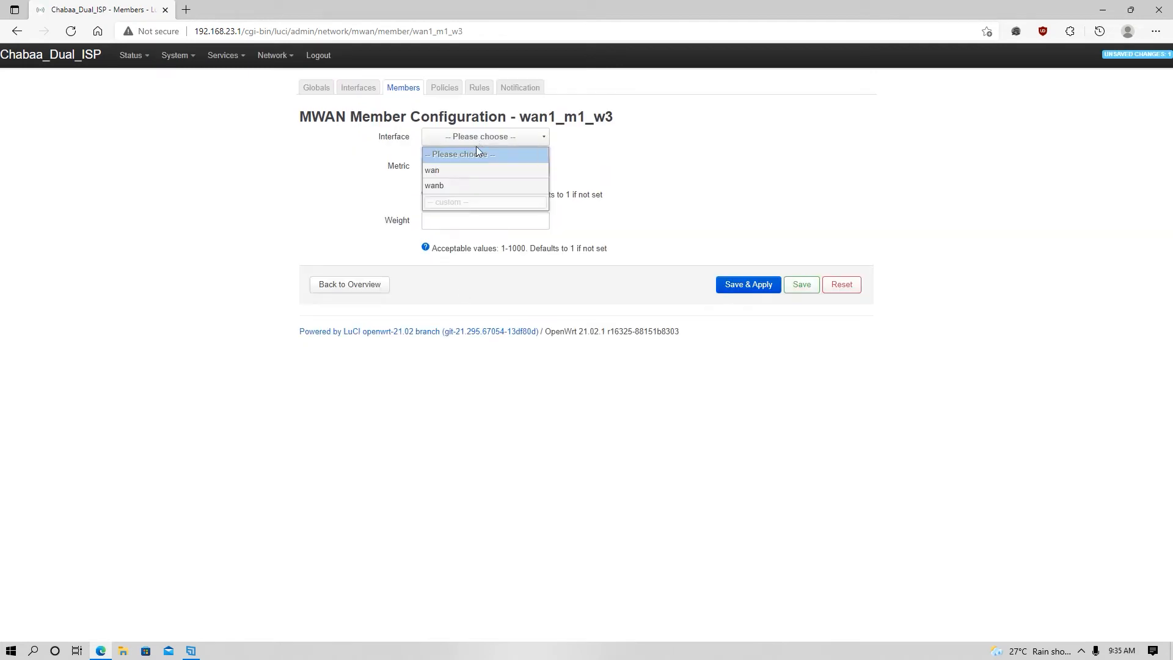
left_click(476, 178)
left_click(469, 169)
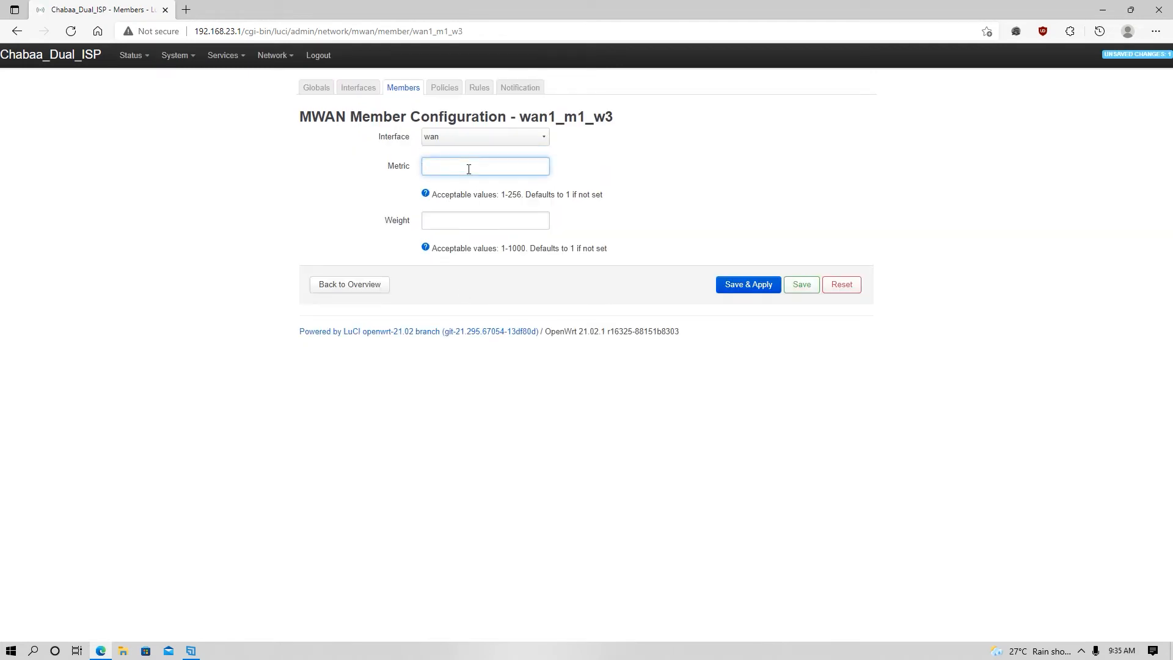
left_click(458, 228)
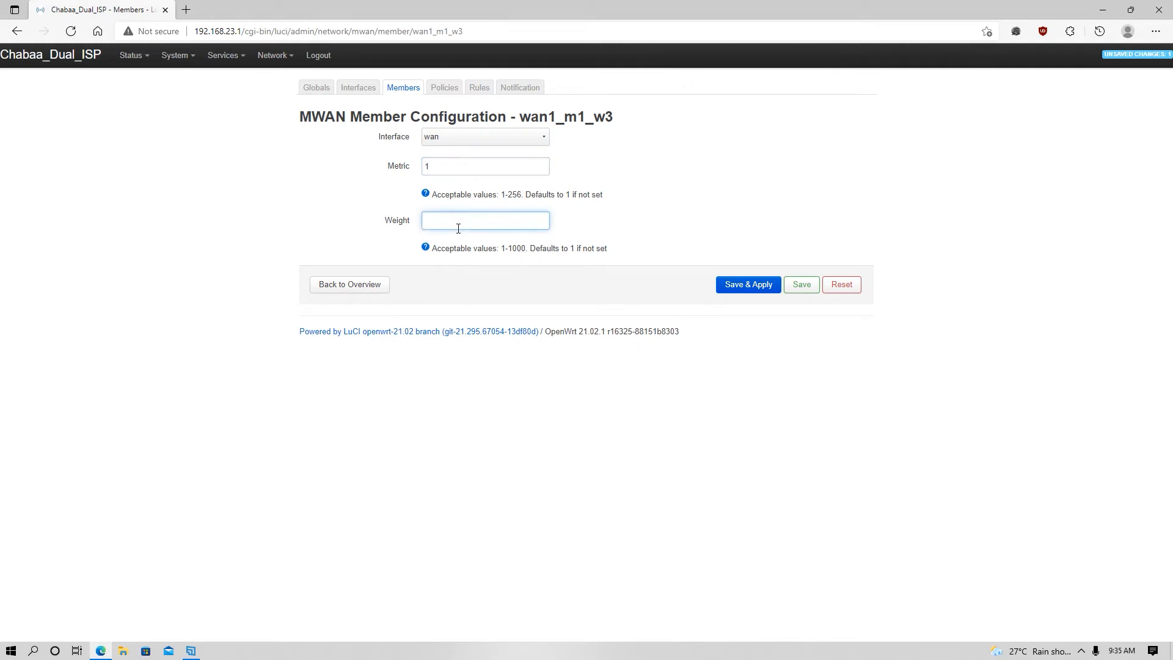
left_click(815, 286)
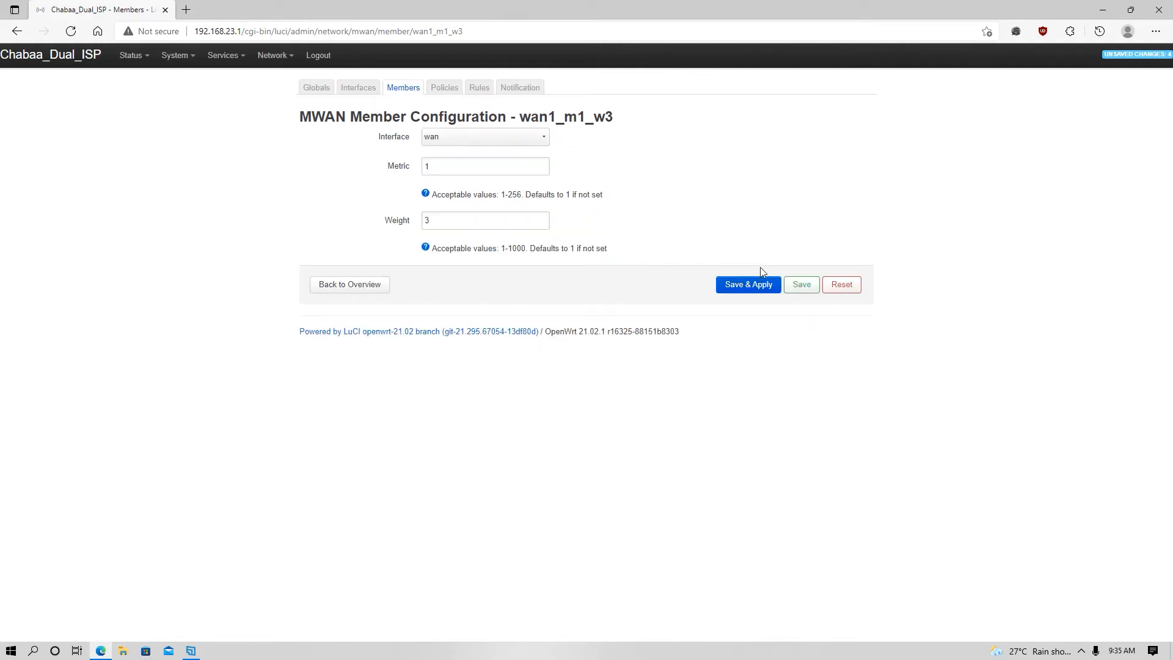
- Add a second MWAN member named wan2_m1_w3
left_click(400, 93)
left_click(376, 239)
type("wan2")
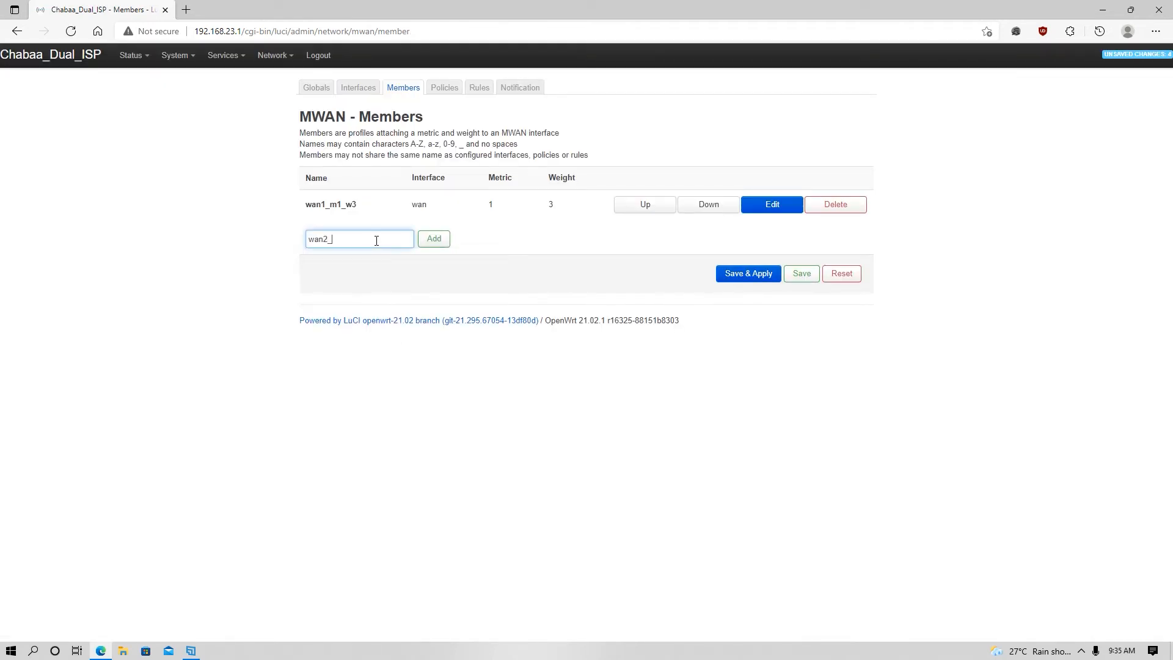
type("_m1_w3")
left_click(434, 238)
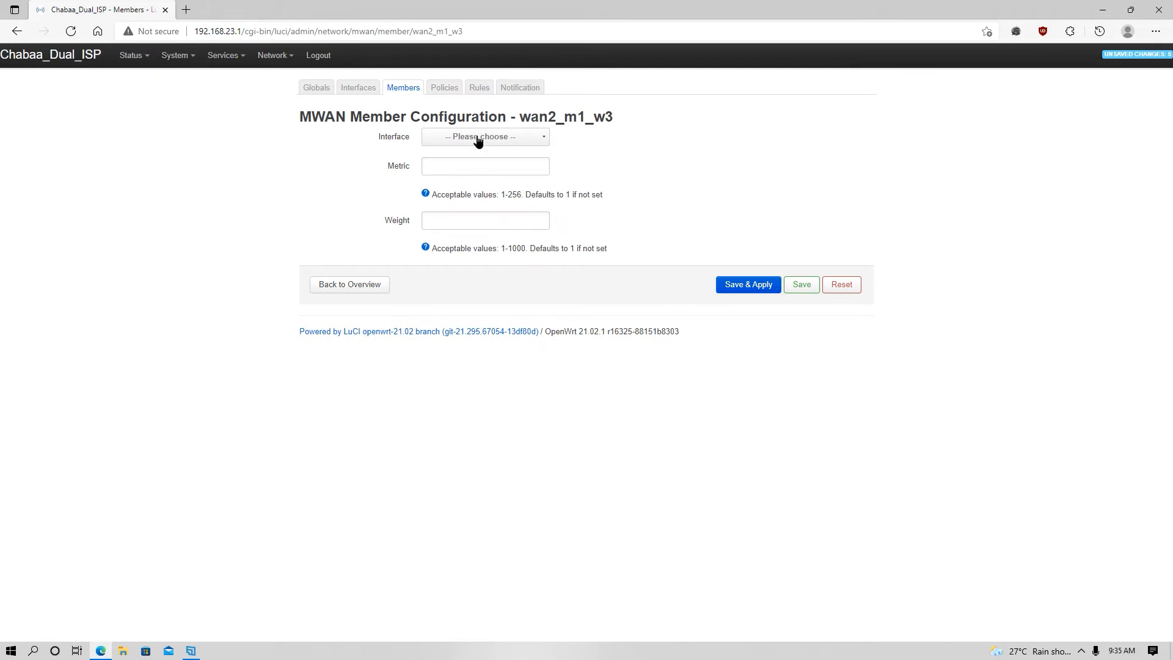
- Assign the wanb interface to member wan2_m1_w3 with metric 1 and weight 3, and save it
left_click(479, 140)
left_click(468, 183)
left_click(468, 174)
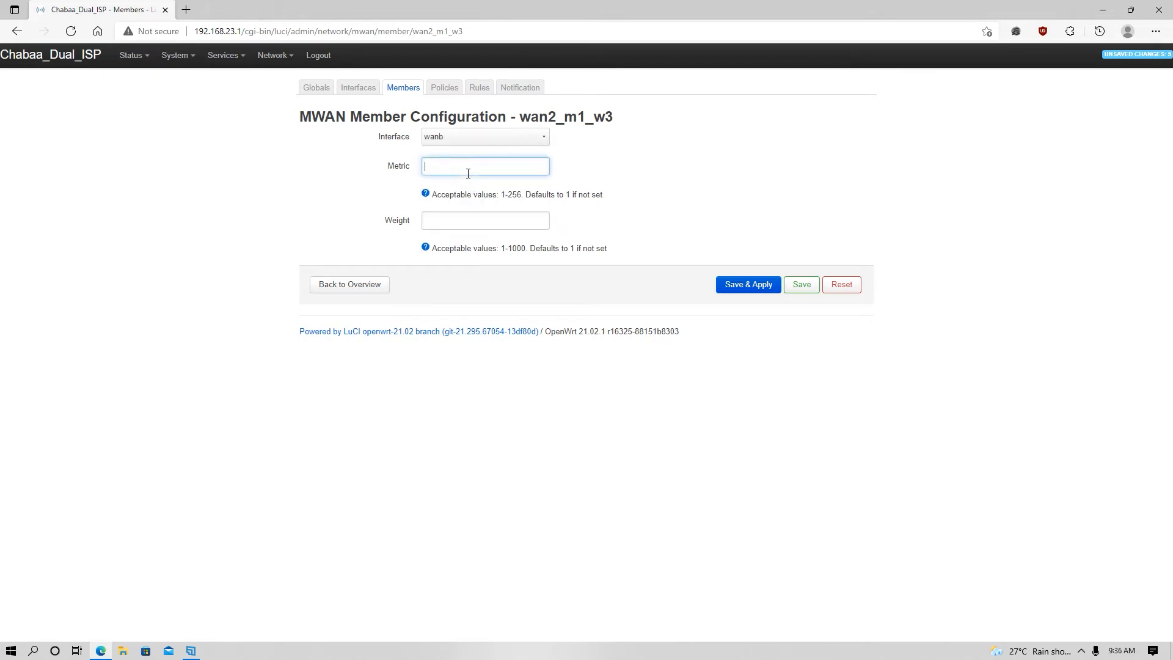
left_click(469, 223)
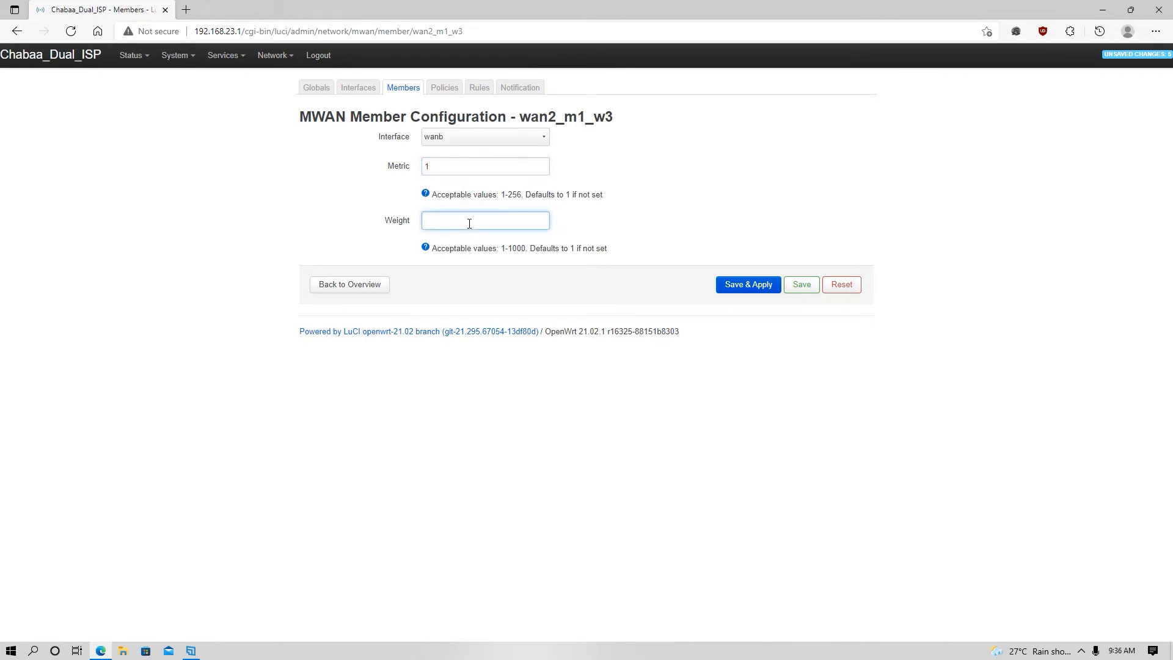
type("3")
left_click(802, 285)
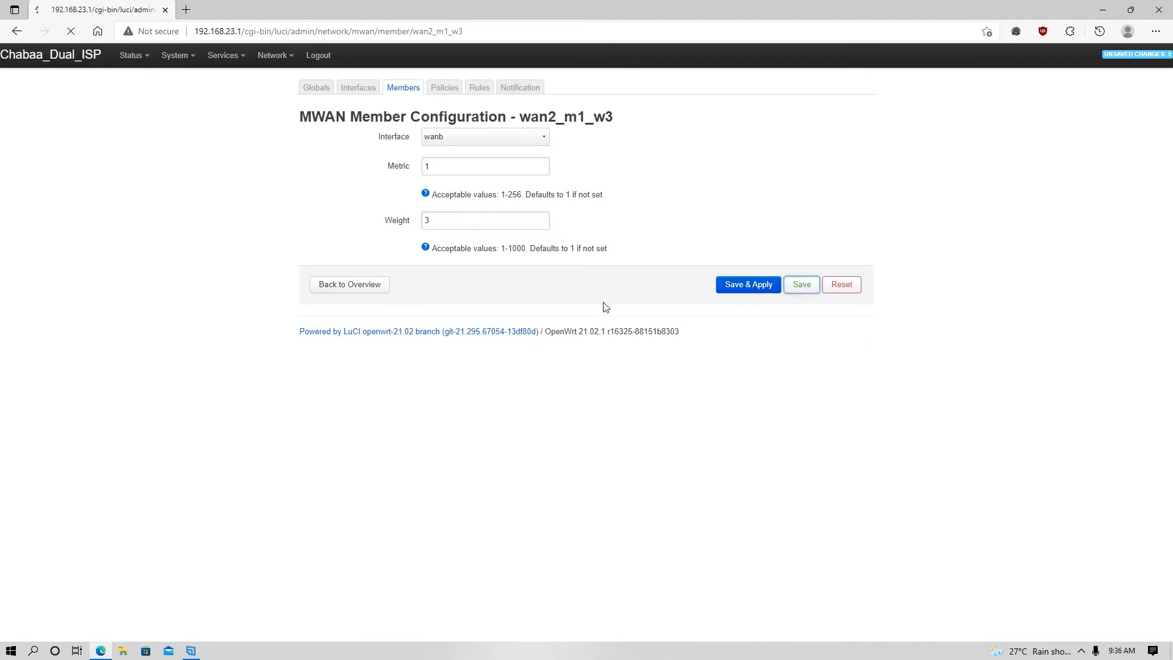
- Save and apply the wan2_m1_w3 member configuration and return to the MWAN members overview
left_click(735, 286)
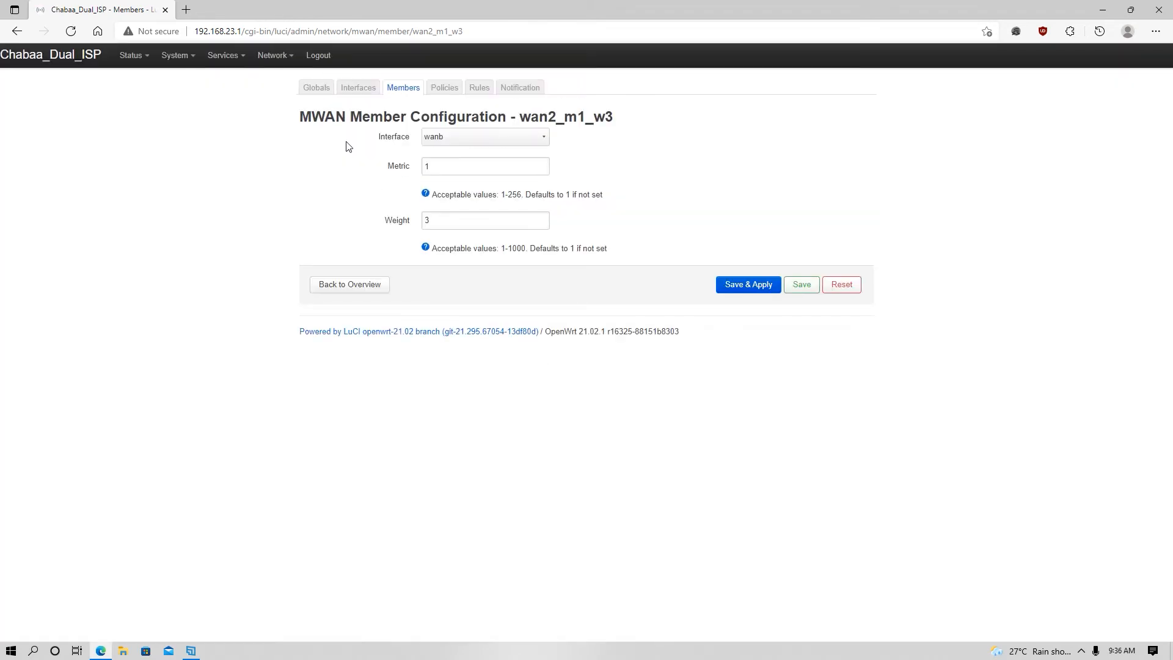
left_click(397, 90)
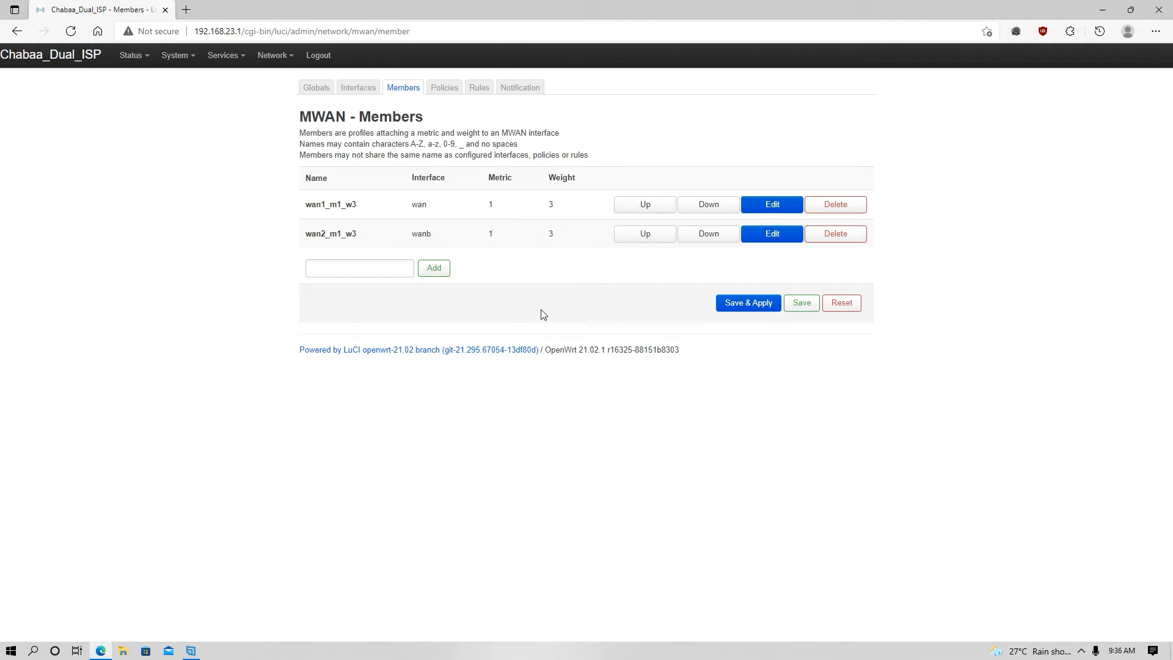
- Add an MWAN policy named a30_b30
left_click(444, 87)
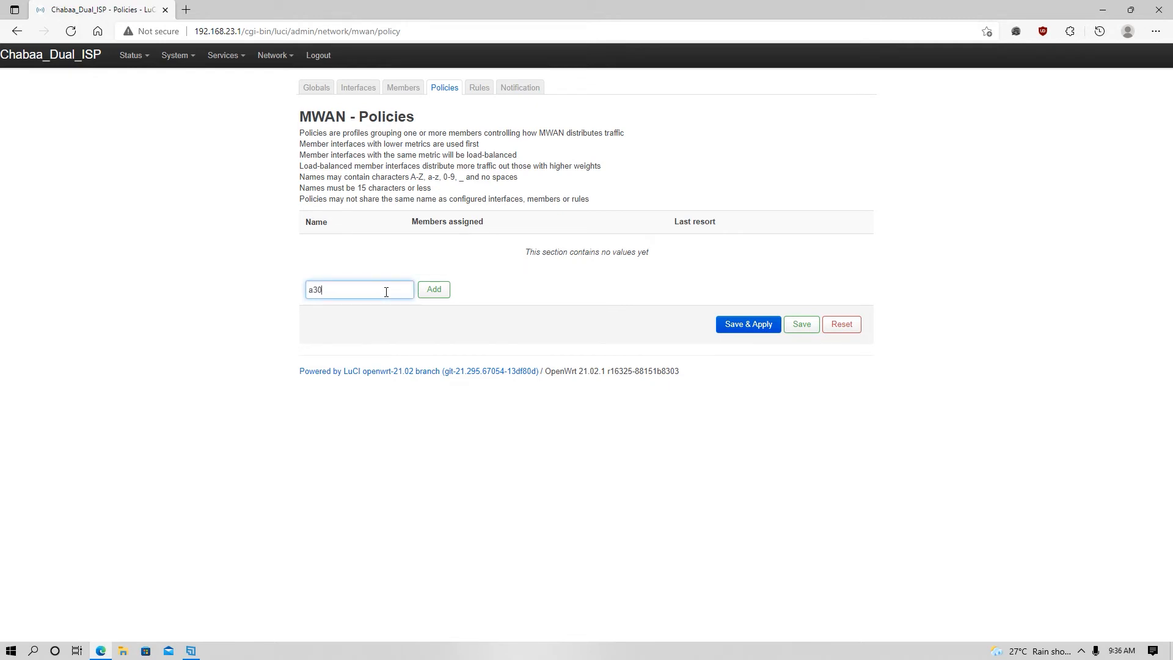
type("b30")
left_click(430, 290)
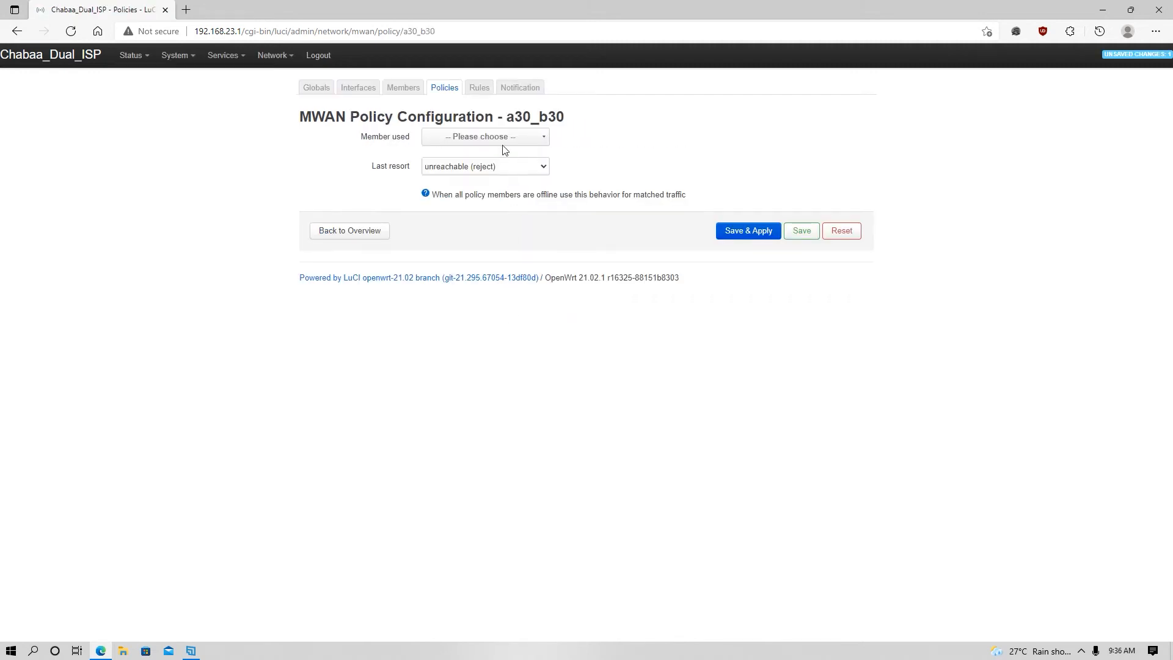
- Assign members wan1_m1_w3 and wan2_m1_w3 to policy a30_b30, apply the configuration, and return to the policies overview
left_click(502, 138)
left_click(472, 170)
left_click(498, 154)
left_click(469, 204)
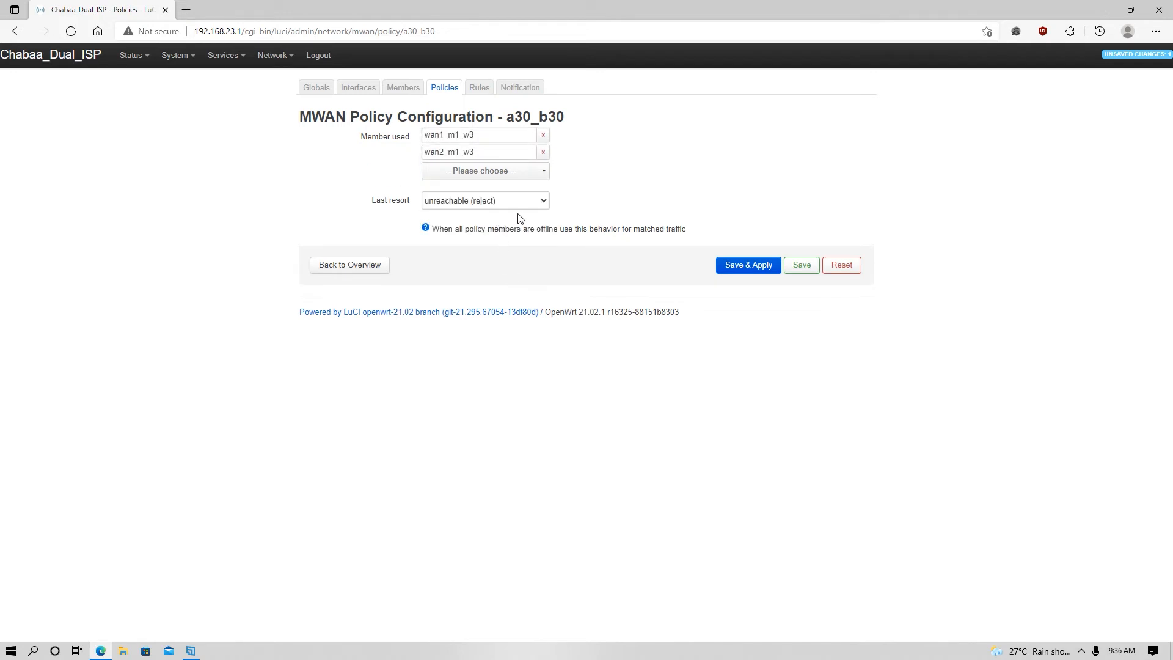
left_click(800, 265)
left_click(753, 265)
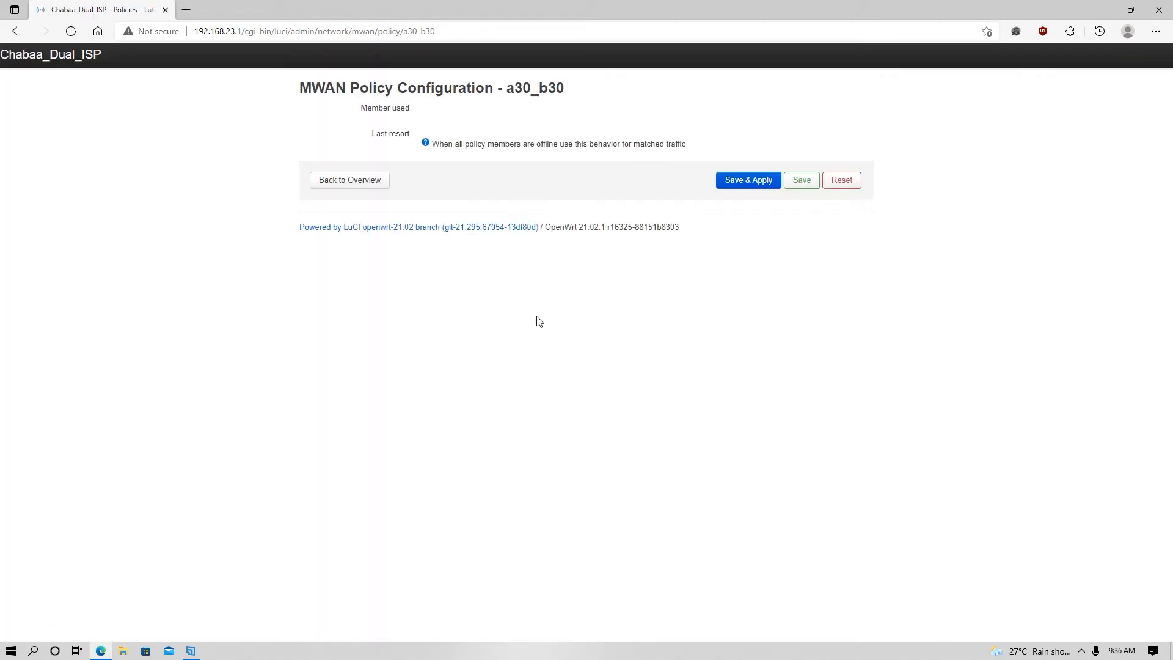
left_click(341, 266)
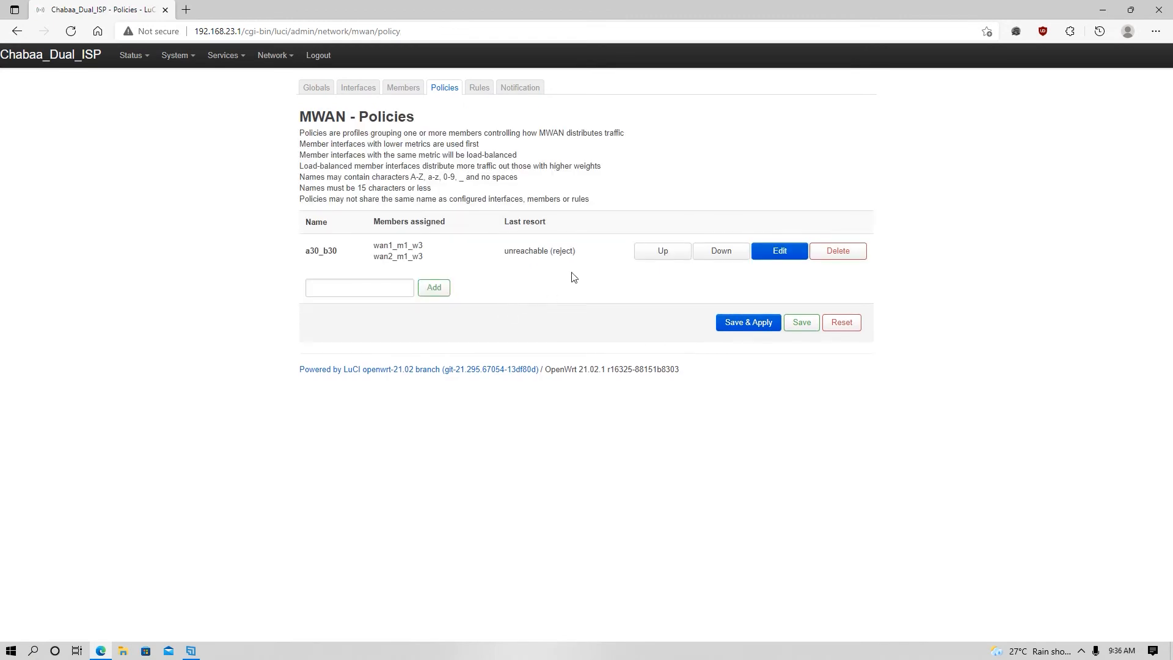
- Edit the MWAN rule default_rule_v4 to use policy a30_b30, and save and apply it
left_click(478, 88)
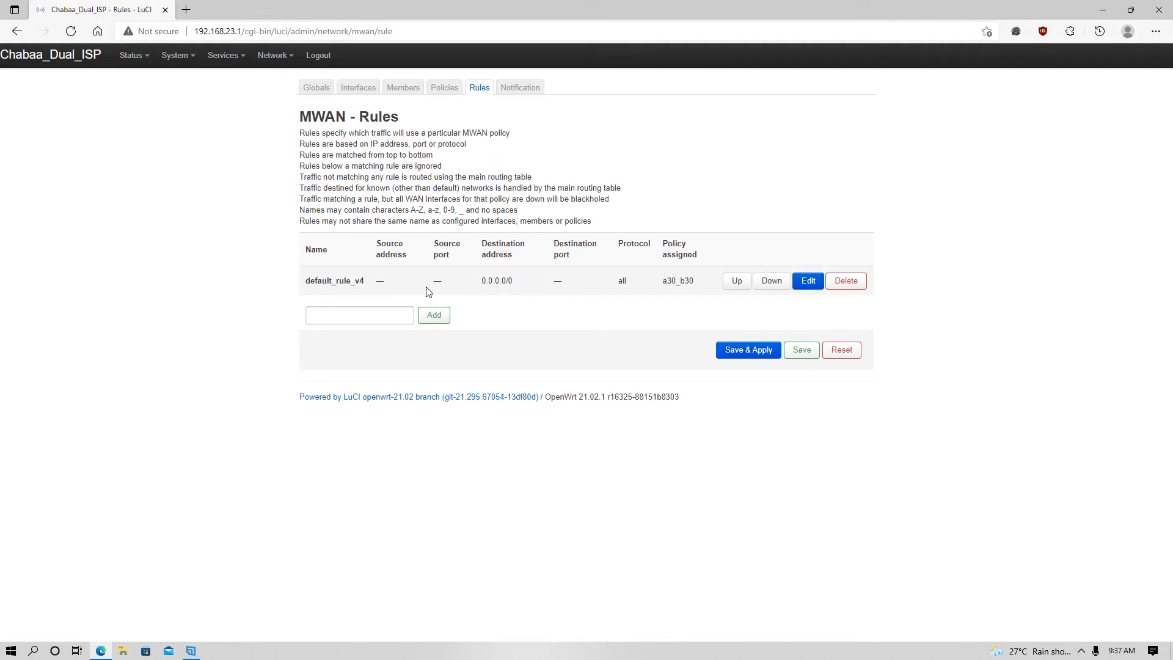
left_click(808, 282)
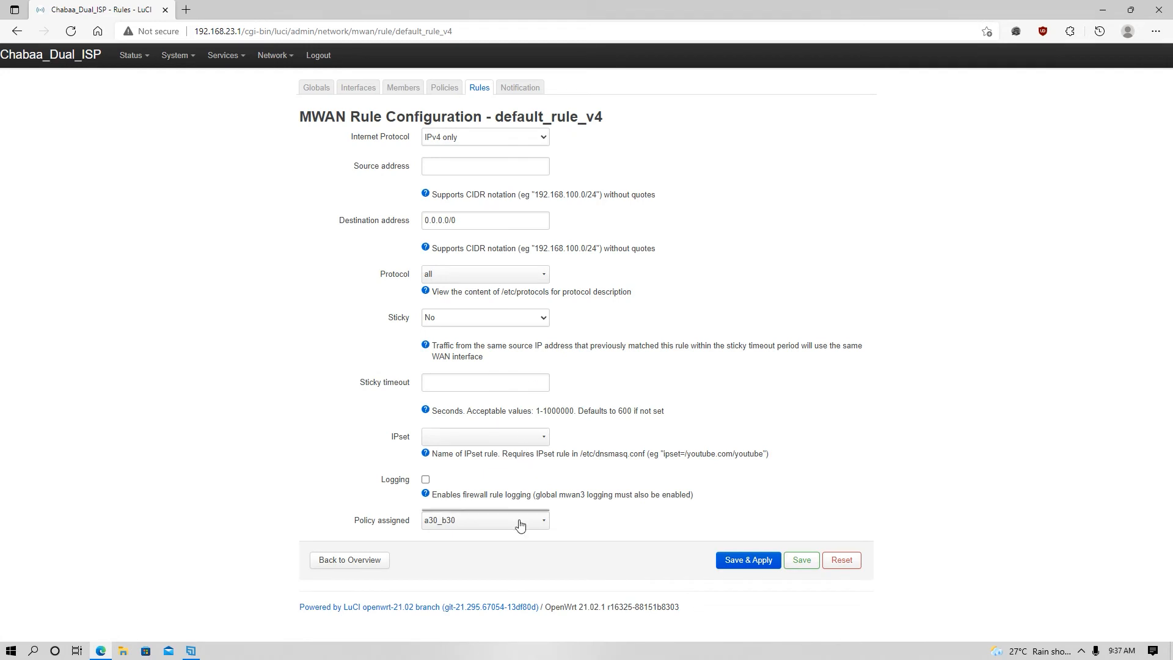
left_click(519, 523)
left_click(471, 447)
left_click(802, 563)
left_click(748, 560)
- Review the MWAN global settings and check the MWAN interface states on the router's status overview
left_click(358, 88)
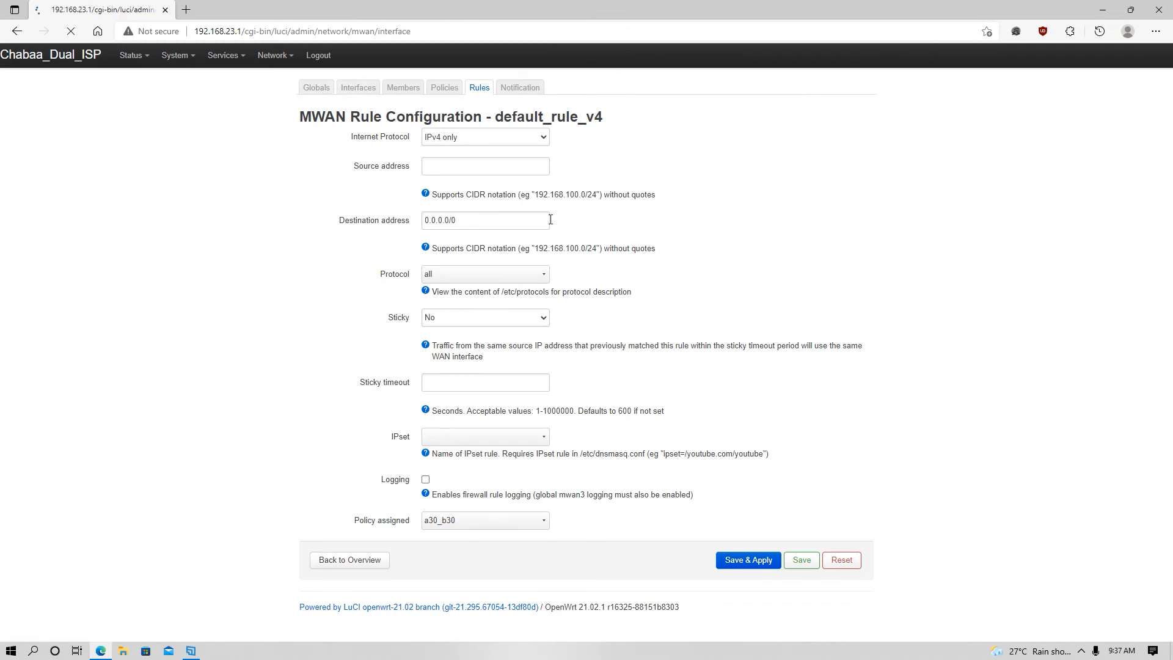
left_click(317, 89)
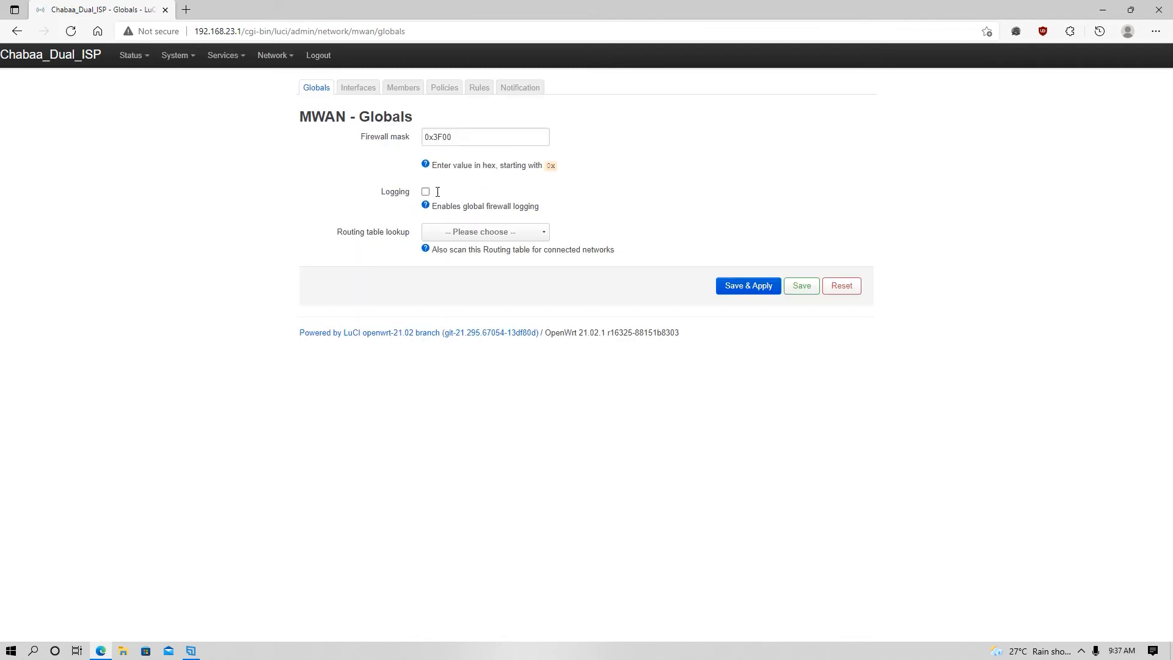
mouse_move(133, 55)
left_click(132, 77)
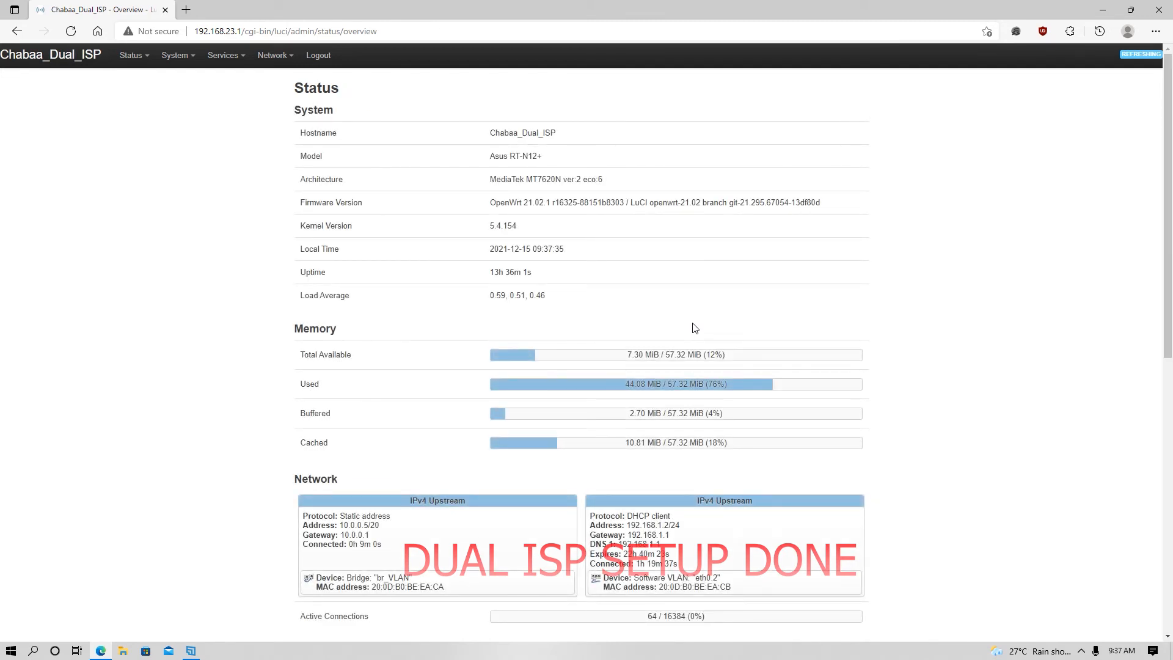
scroll(693, 324, "down", 9)
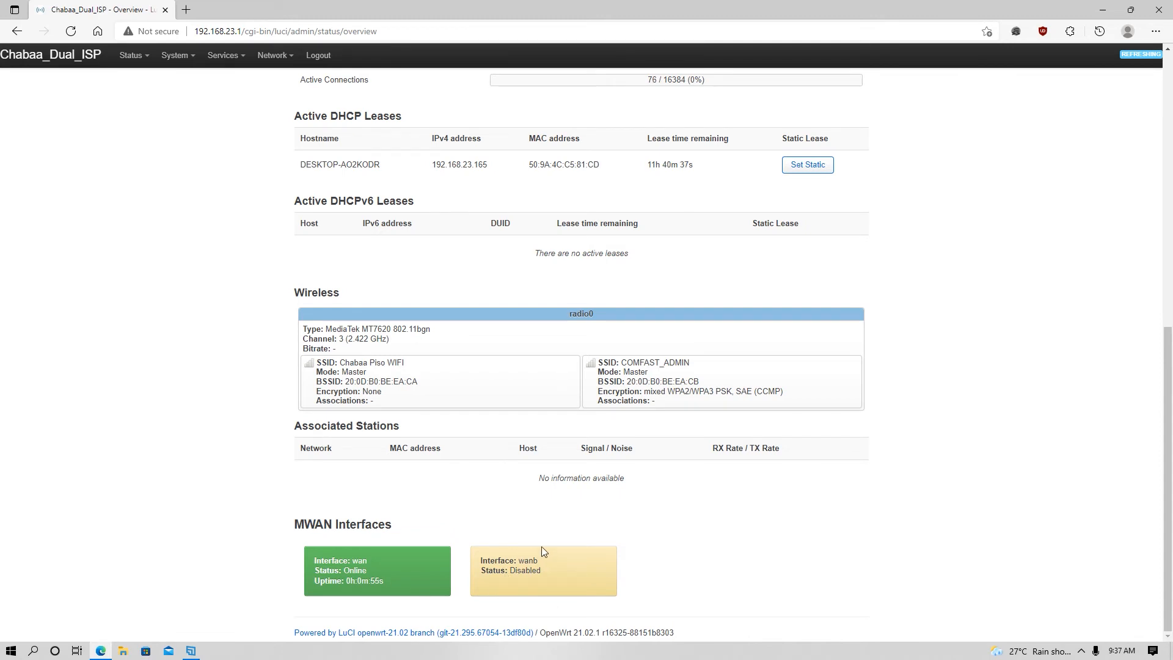
- Connect the computer to the COMFAST_ADMIN Wi-Fi network
left_click(1081, 651)
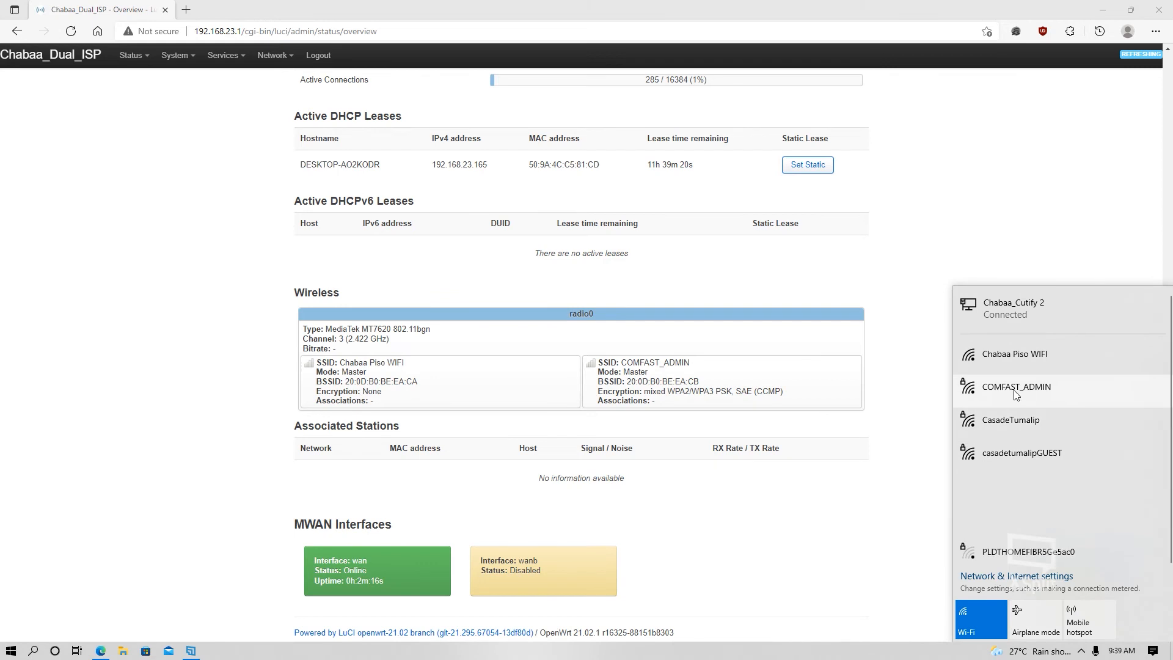
left_click(1016, 391)
left_click(1138, 450)
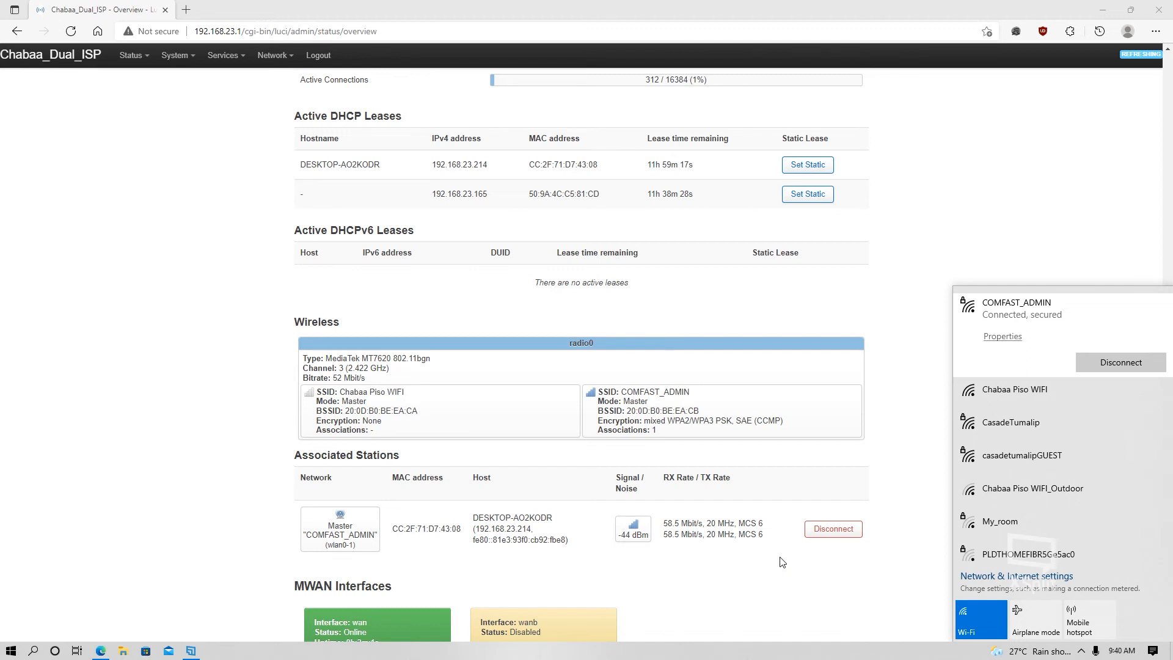
- Reload the status overview and check the IPv4 upstreams, associated stations and MWAN interface states
scroll(791, 531, "down", 1)
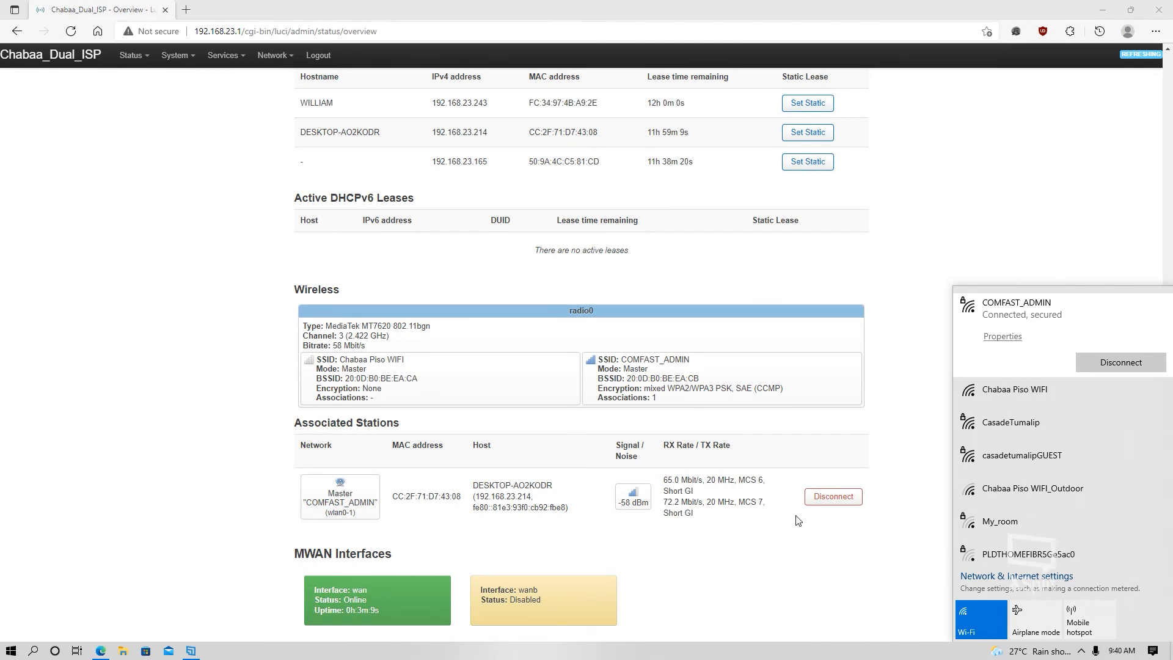
left_click(842, 543)
scroll(843, 543, "up", 4)
mouse_move(146, 55)
left_click(70, 35)
scroll(877, 497, "down", 4)
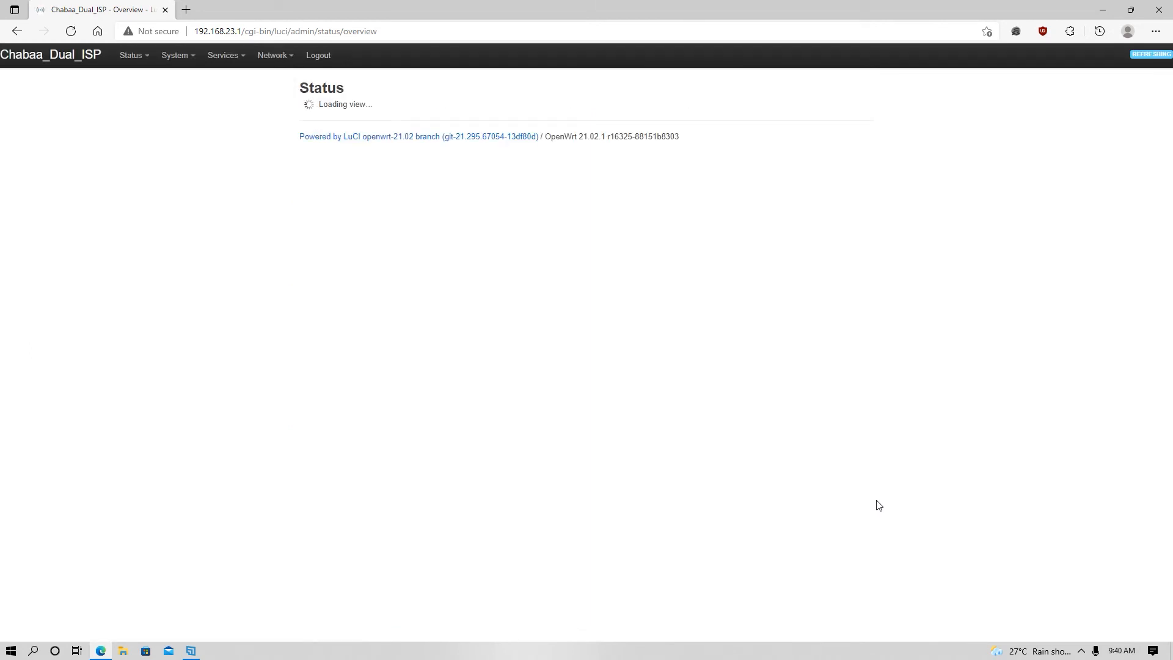
scroll(749, 493, "down", 8)
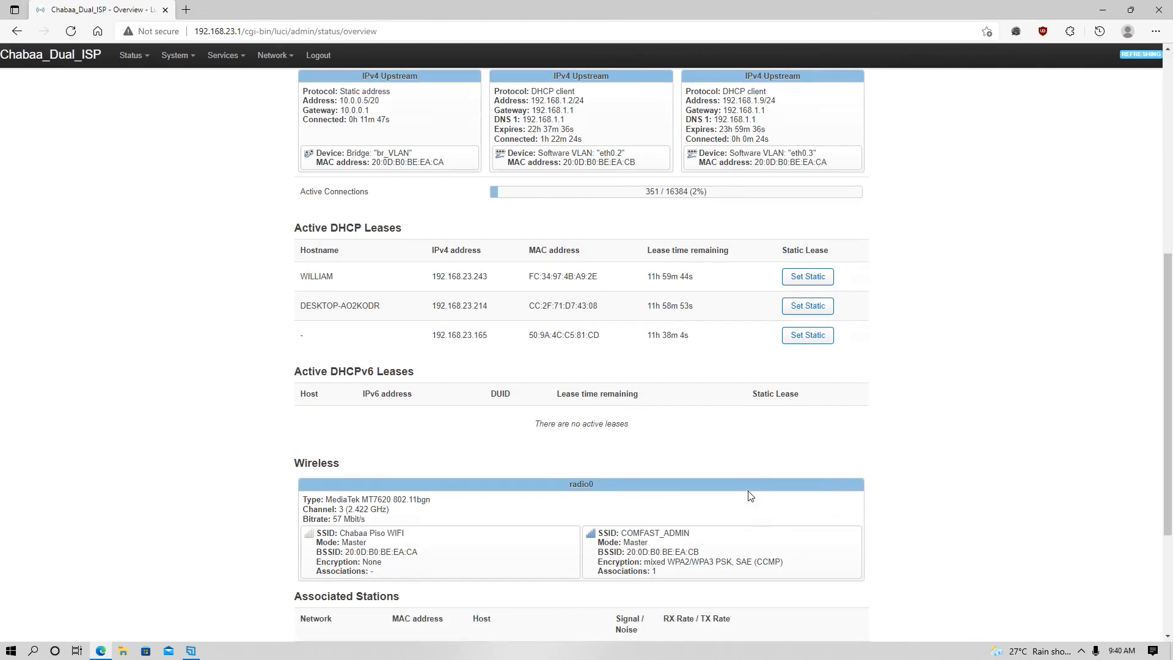
scroll(749, 492, "down", 3)
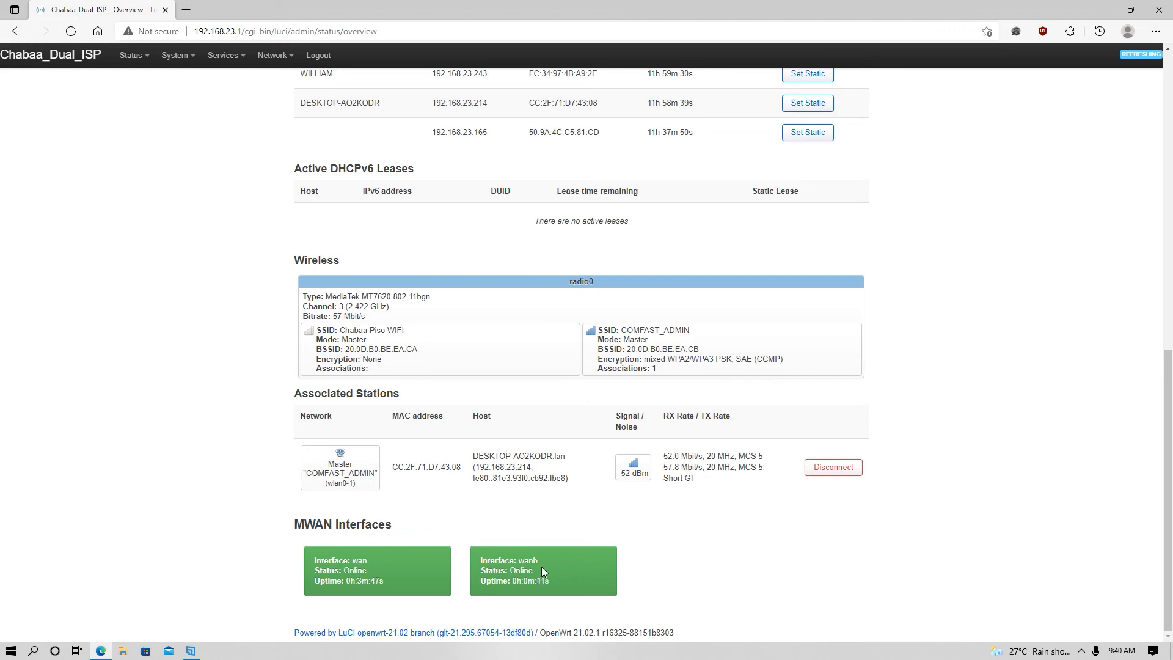
- Delete the existing eth0.3 queue in the SQM QoS configuration
scroll(541, 566, "up", 15)
mouse_move(265, 61)
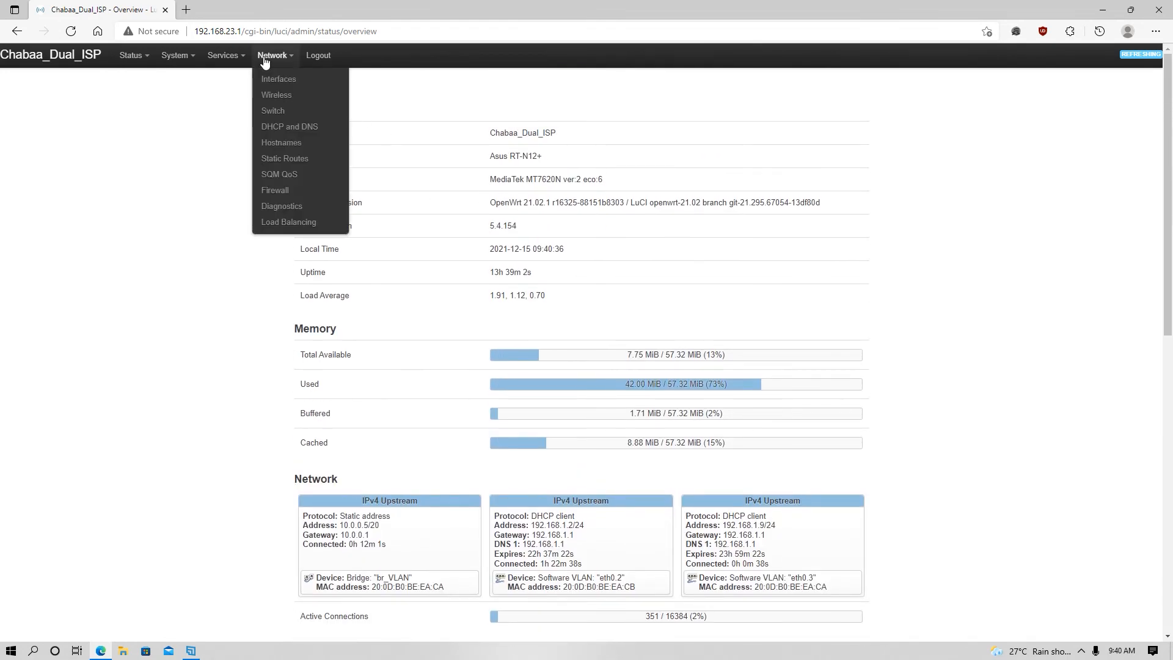
left_click(279, 174)
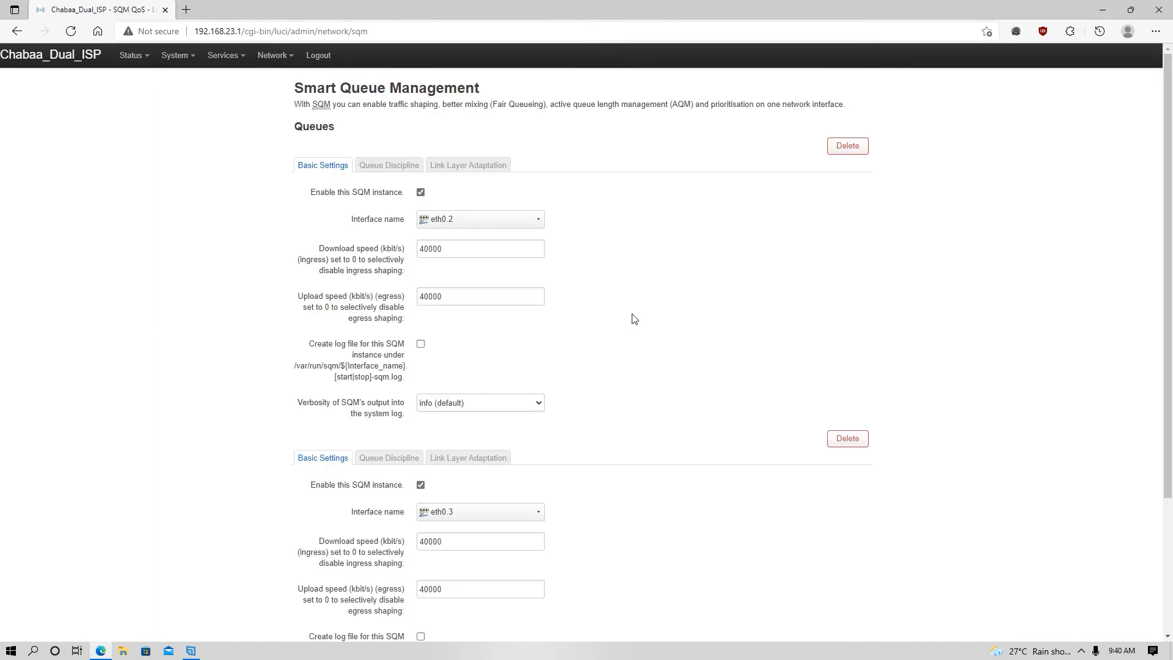
scroll(636, 320, "down", 3)
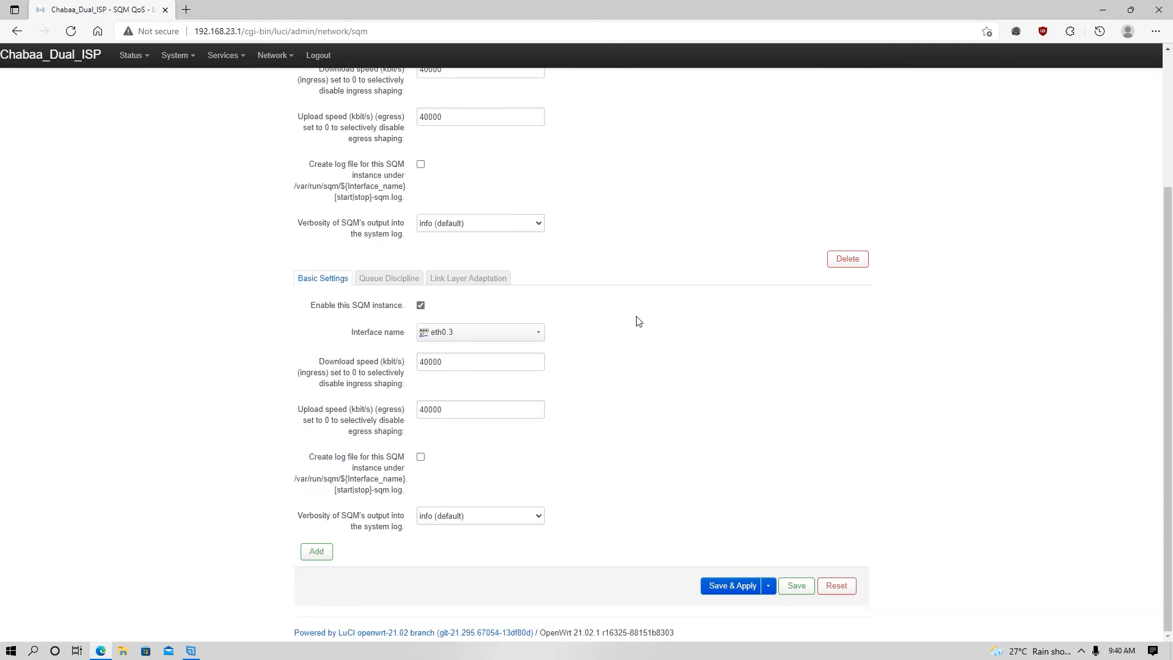
scroll(763, 451, "up", 2)
scroll(763, 452, "up", 1)
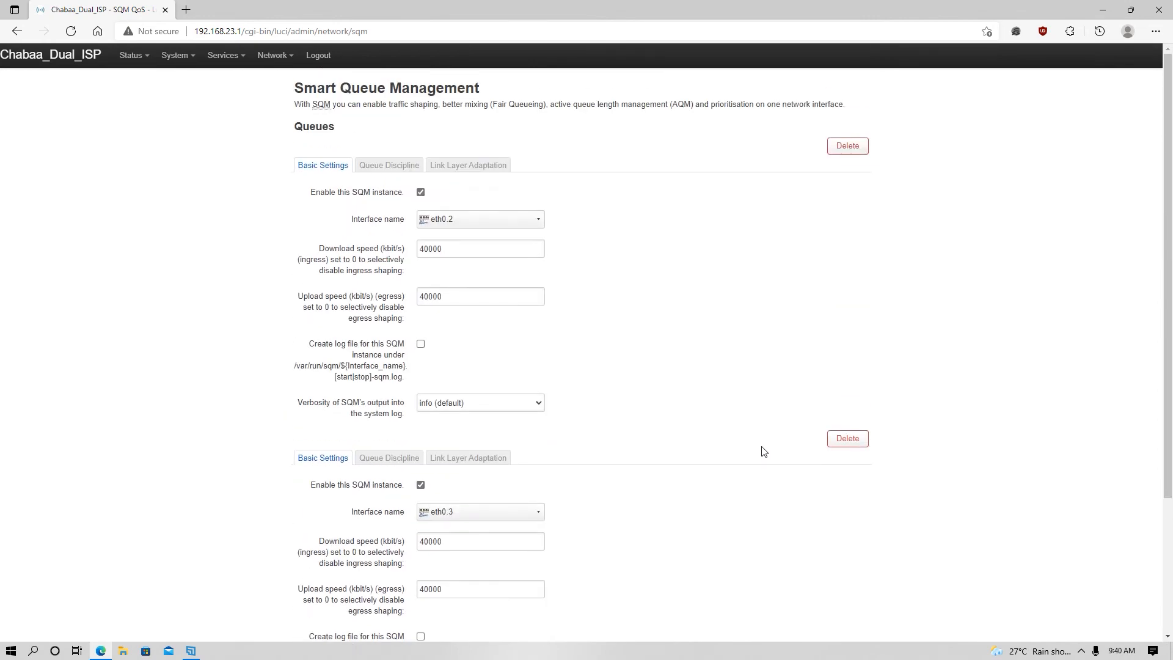
left_click(831, 443)
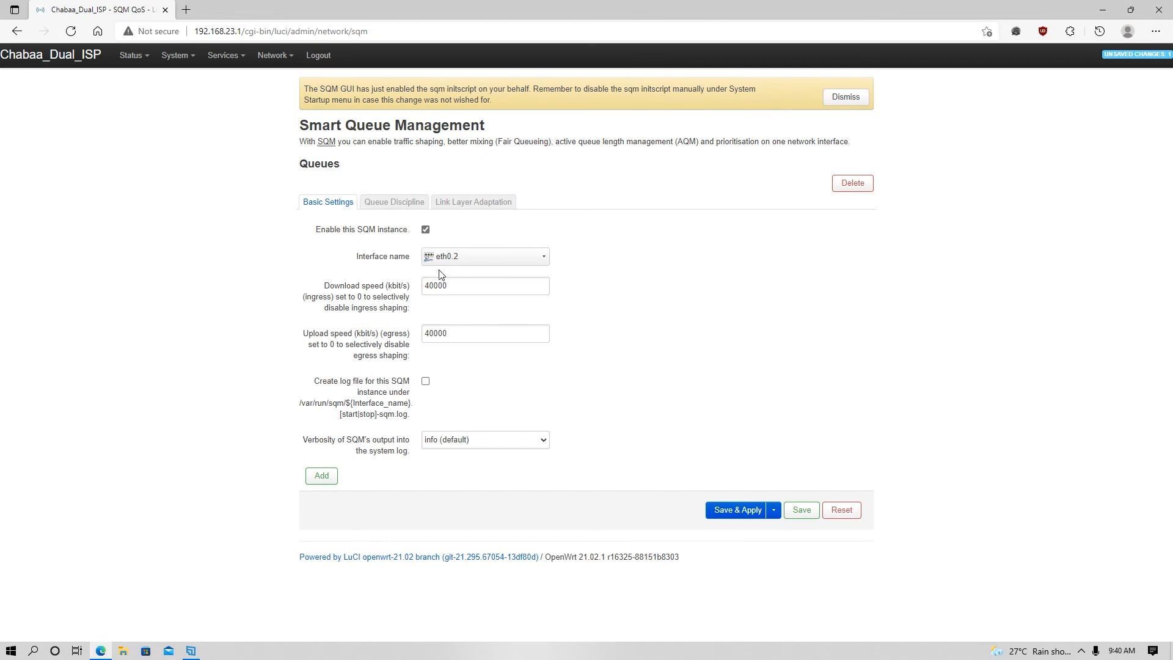
- Add a new SQM queue, assign it to the eth0.3 (wanb) interface, and enable the instance
left_click(322, 476)
scroll(562, 348, "down", 3)
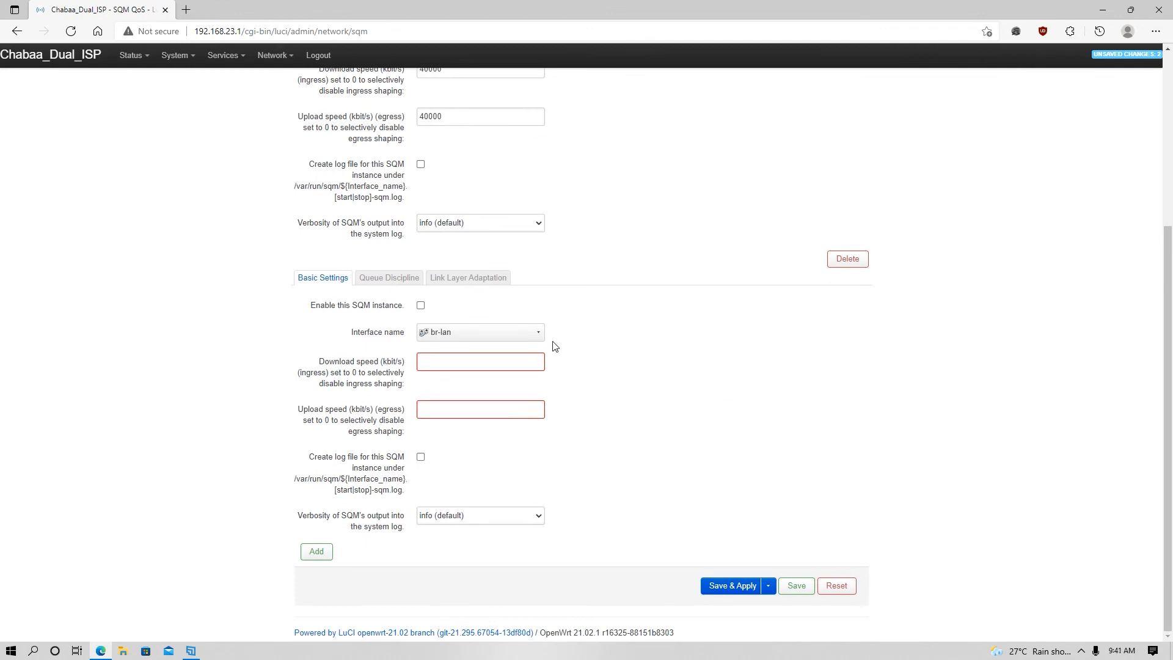
left_click(521, 338)
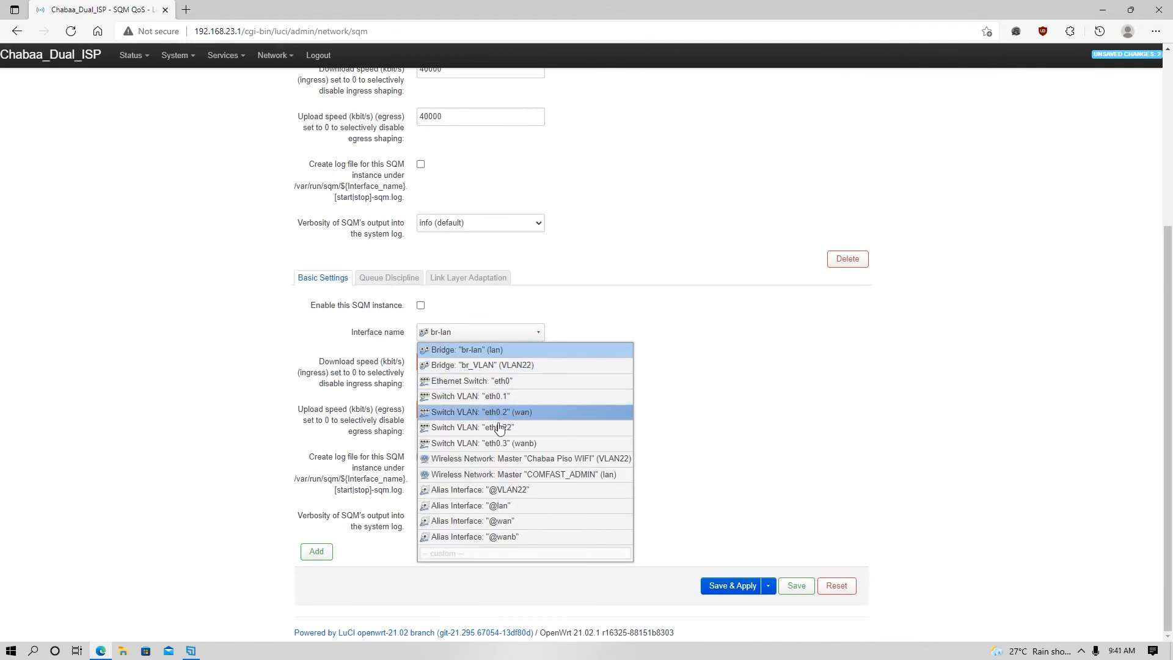
left_click(500, 450)
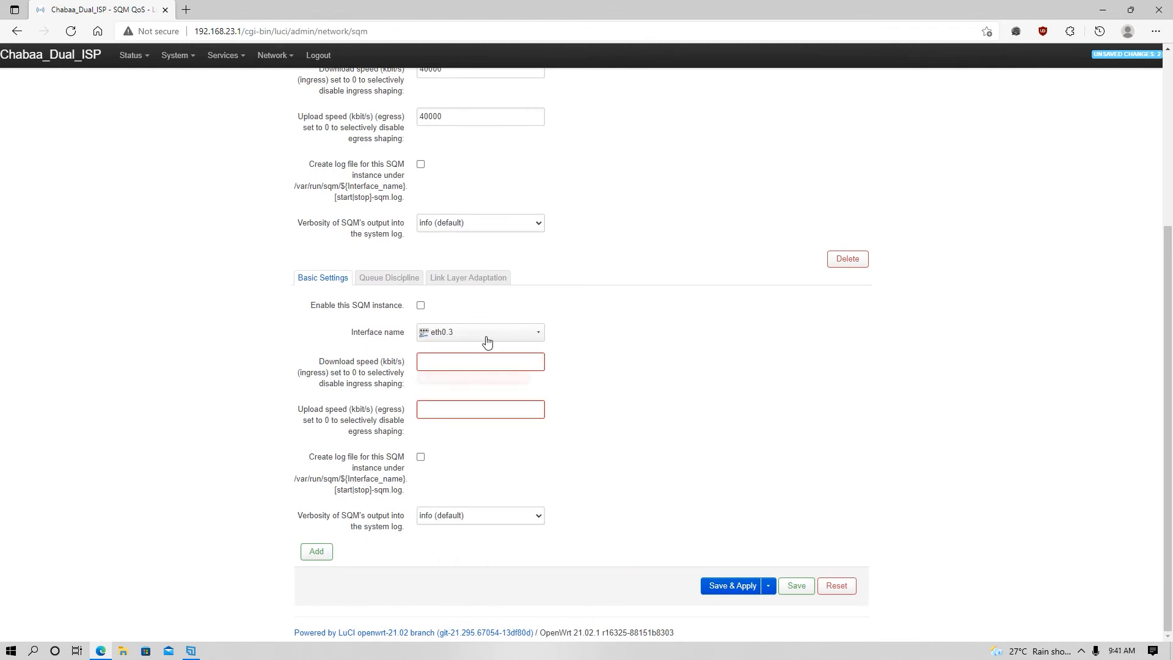
left_click(421, 306)
- Set the eth0.3 queue's download and upload speeds to 40000 kbit/s each
left_click(459, 360)
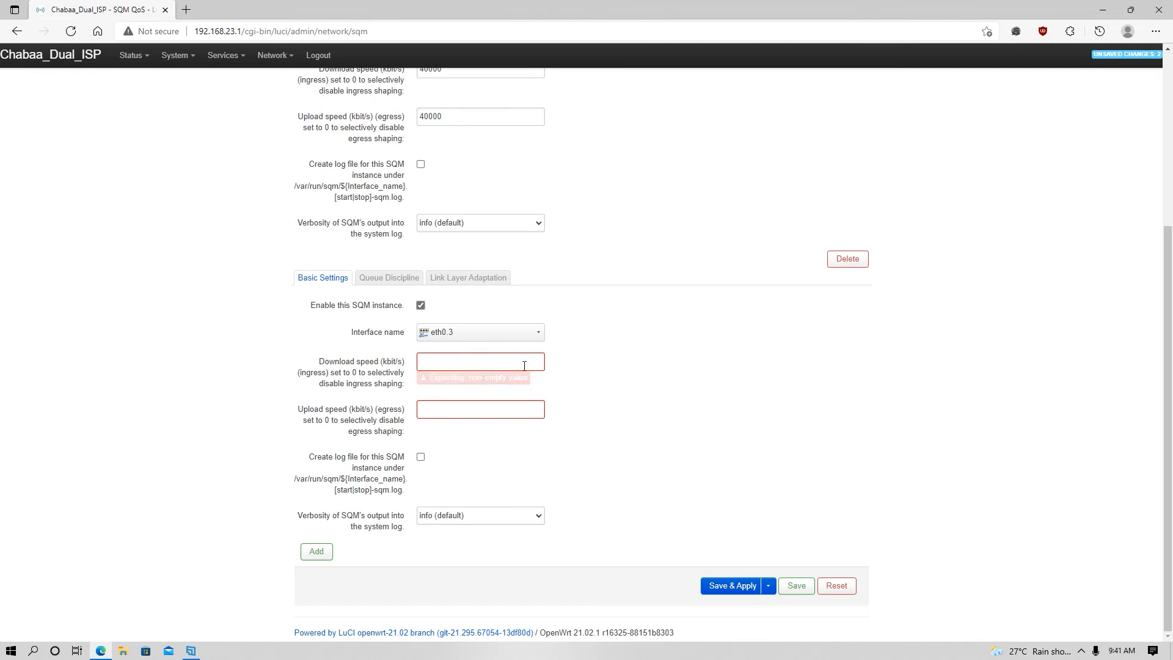
type("40000")
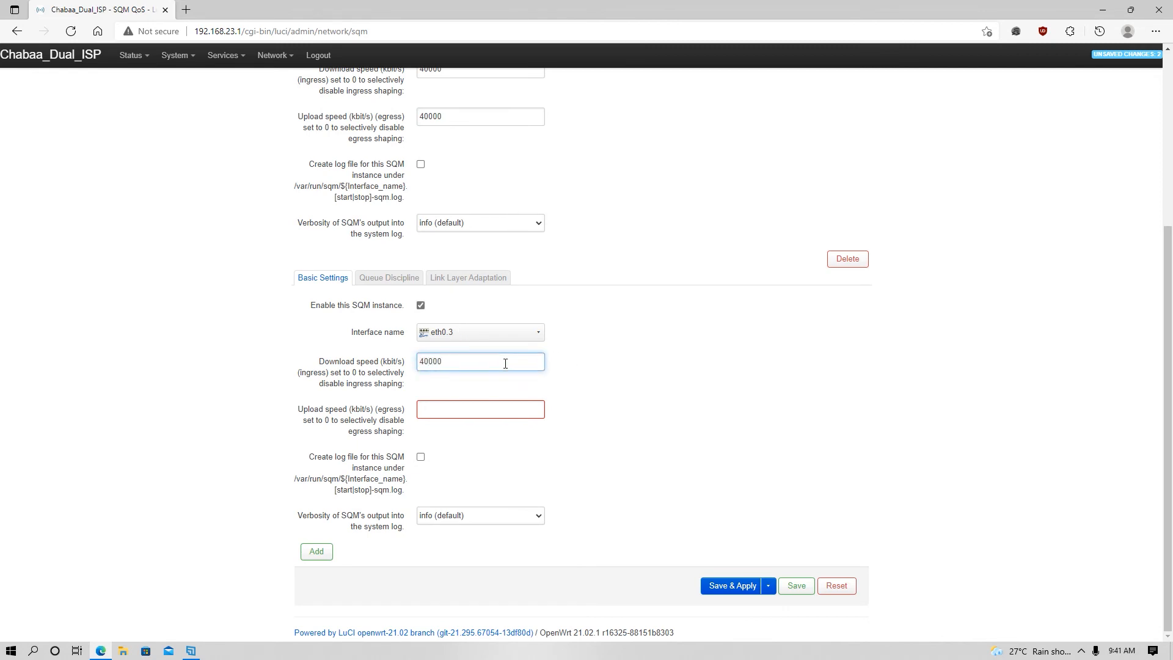
key("Tab")
type("4000")
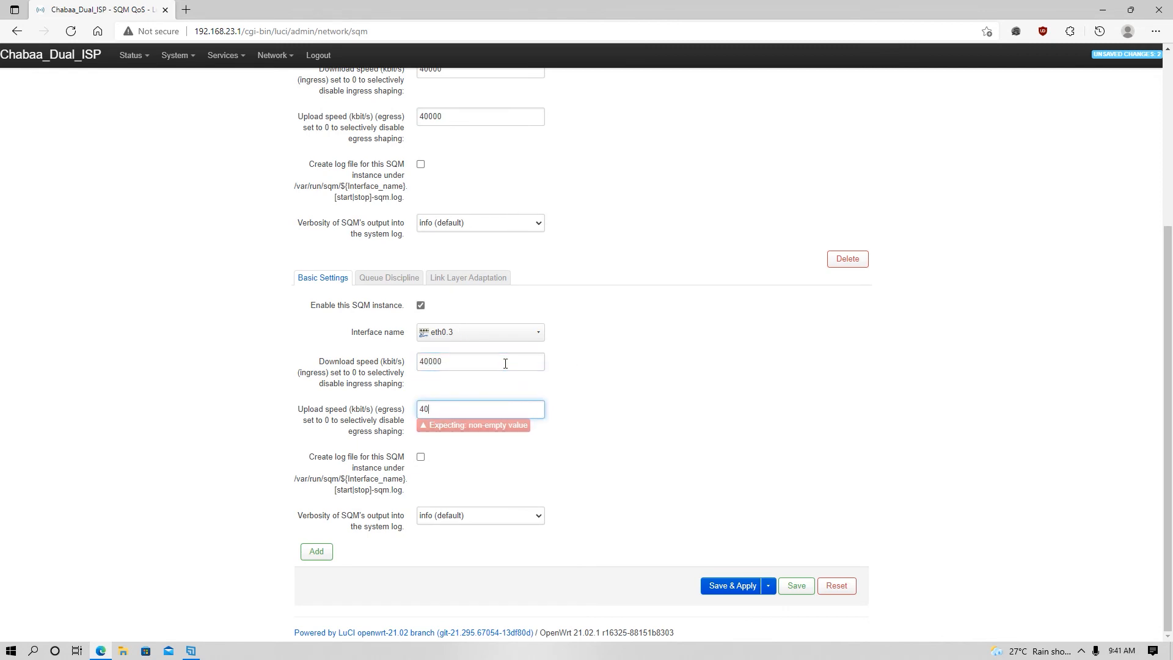
left_click(532, 422)
- Examine the queue discipline settings of the eth0.2 SQM queue
scroll(461, 357, "up", 5)
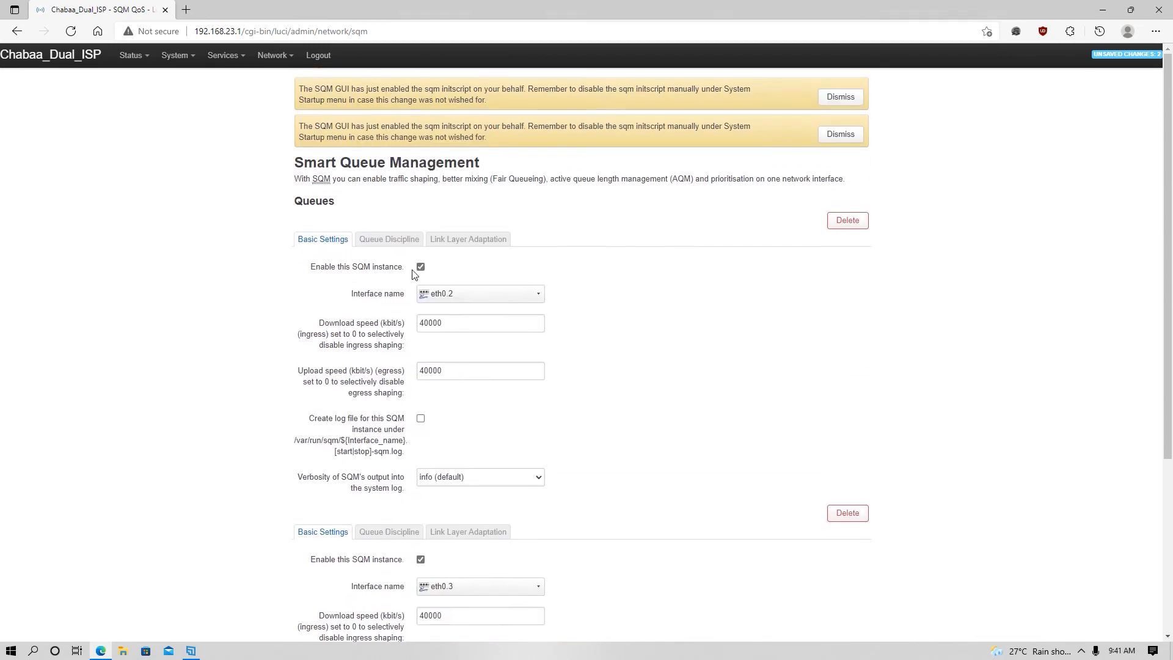
left_click(389, 238)
scroll(439, 329, "down", 6)
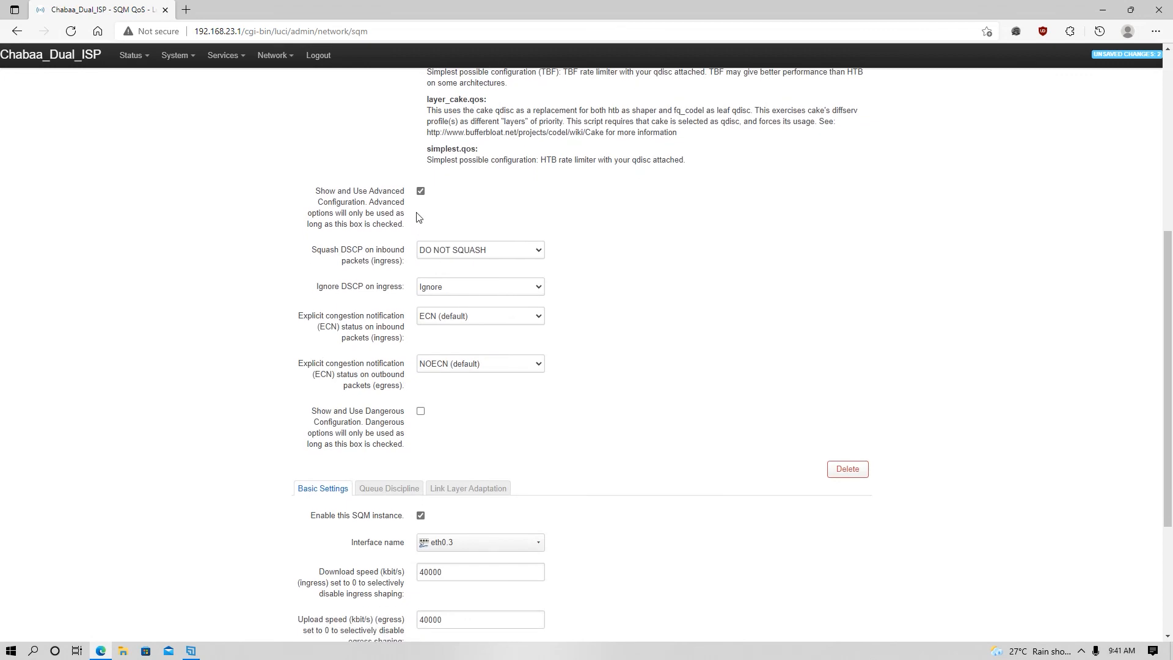
scroll(507, 346, "down", 4)
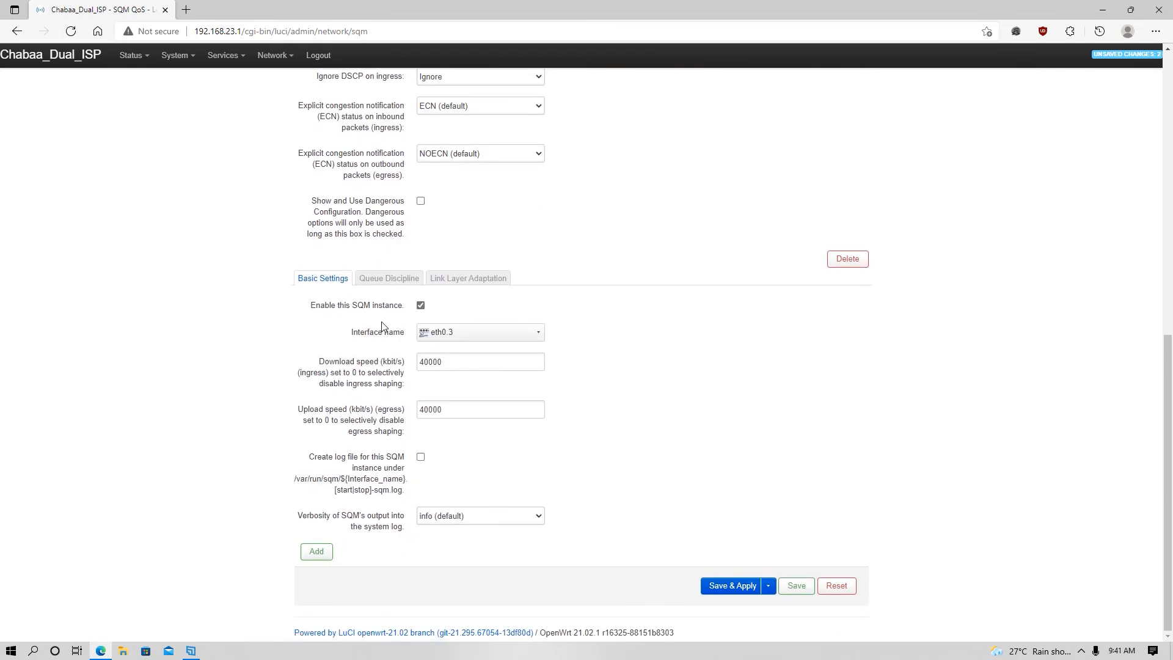
- Show the eth0.3 queue's advanced discipline options, set inbound Squash DSCP to DO NOT SQUASH, and save and apply the changes
left_click(386, 277)
scroll(487, 331, "down", 2)
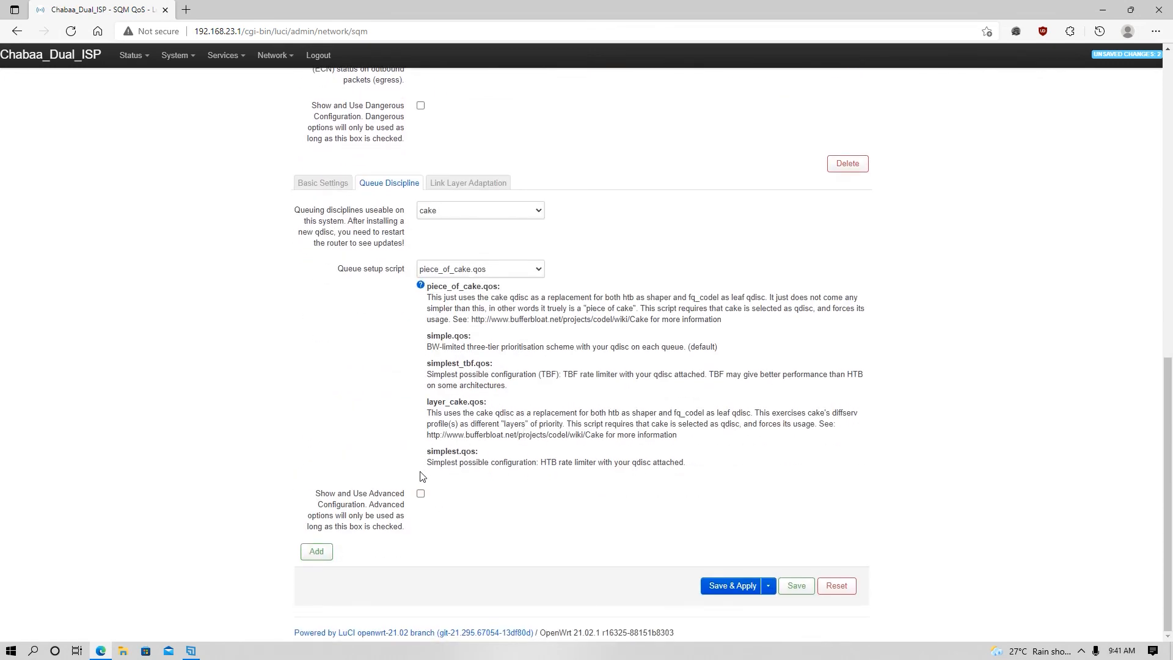
left_click(421, 494)
scroll(554, 423, "down", 4)
left_click(499, 333)
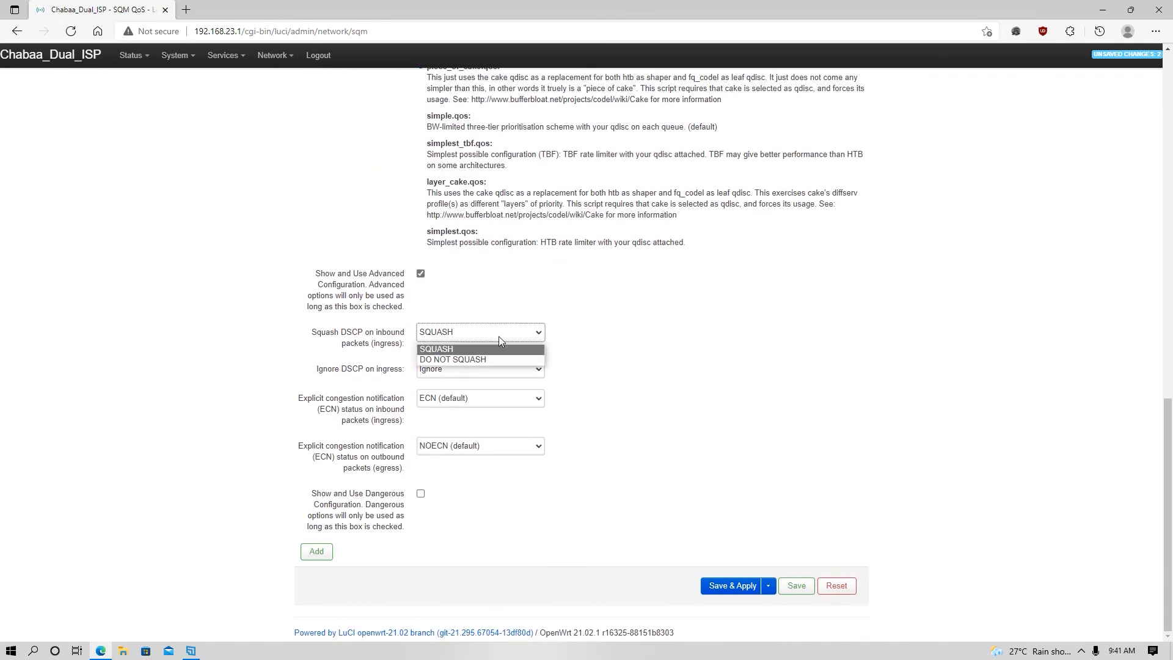
left_click(470, 347)
left_click(461, 335)
left_click(460, 357)
left_click(730, 585)
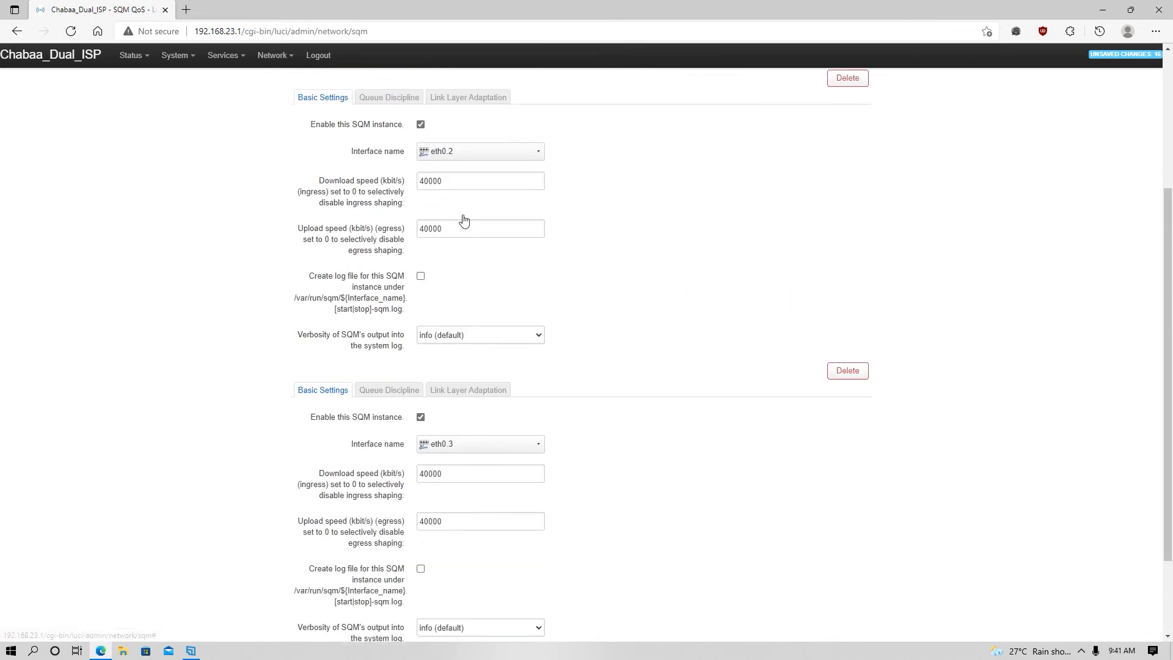
- Review the eth0.2 queue's link layer adaptation settings, and save and apply the SQM configuration
left_click(465, 313)
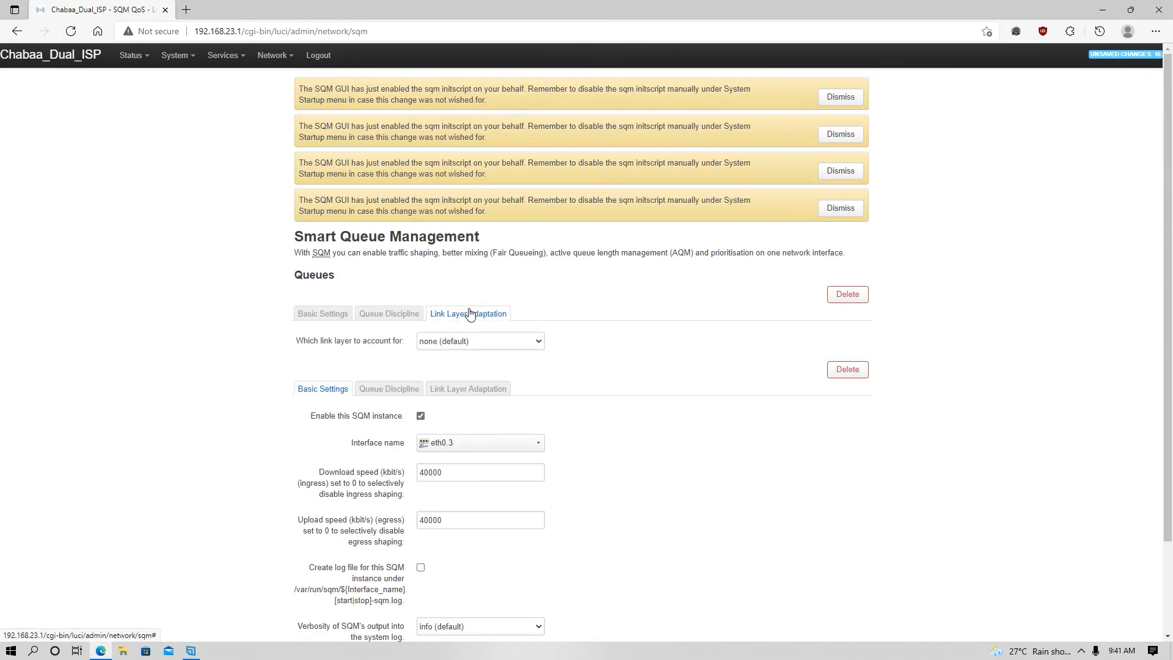
scroll(634, 335, "down", 10)
left_click(722, 586)
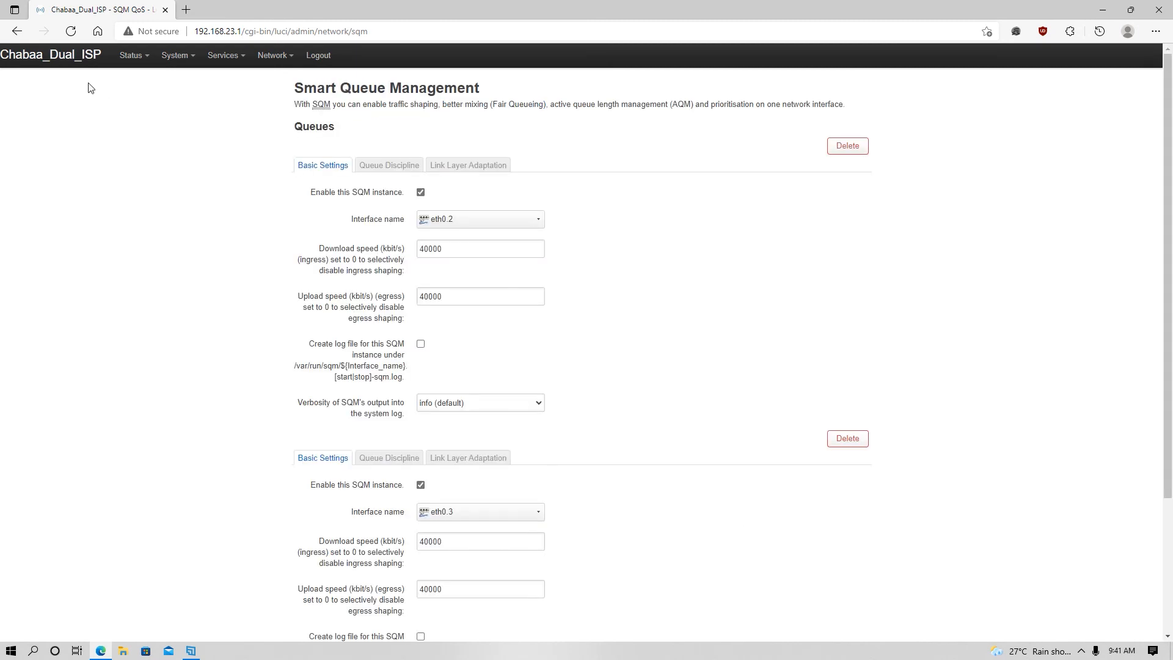
- Open the router's status overview and check the state of the MWAN interfaces
mouse_move(131, 55)
left_click(135, 75)
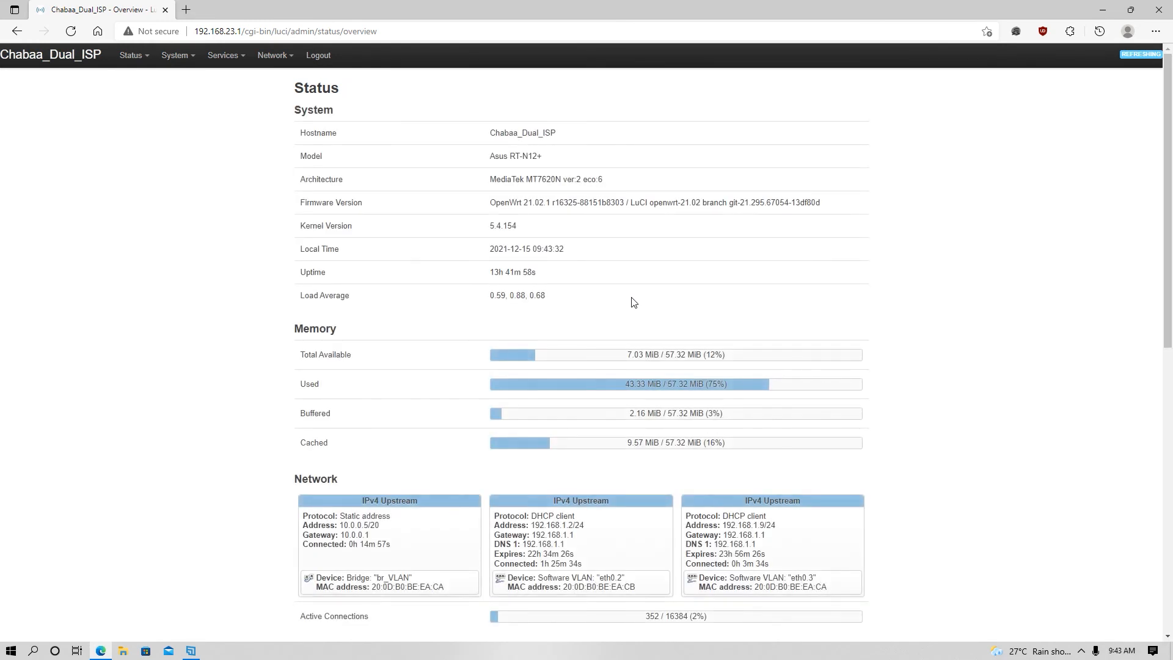
scroll(638, 304, "down", 15)
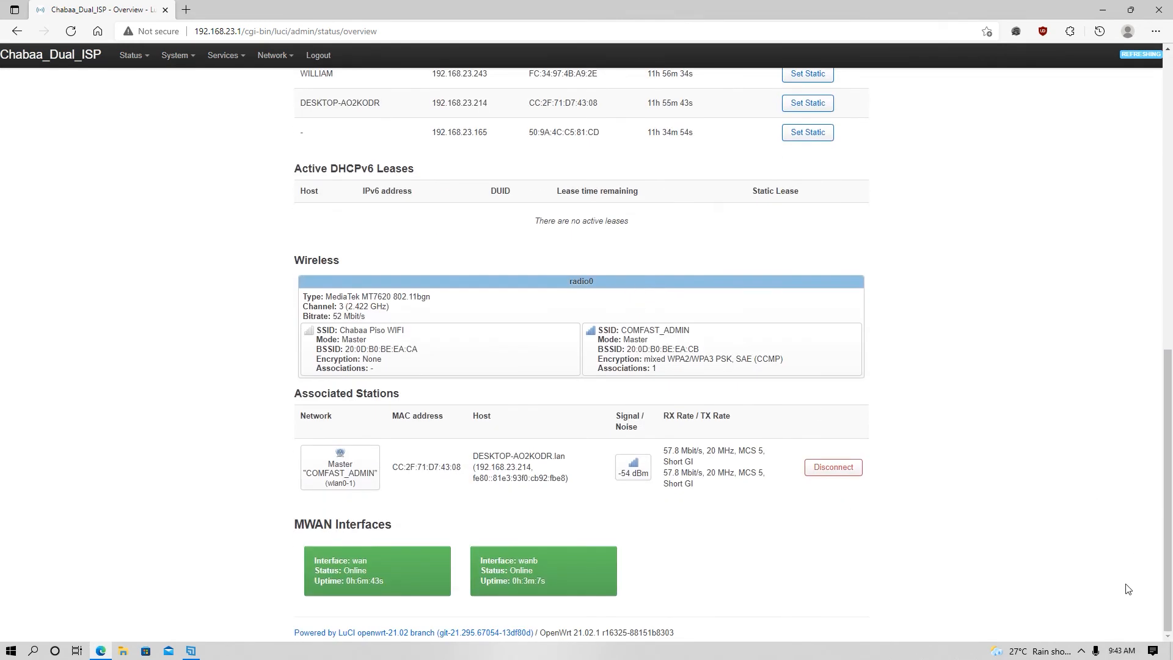
- Connect the computer to the open Chabaa Piso WIFI wireless network
left_click(1081, 653)
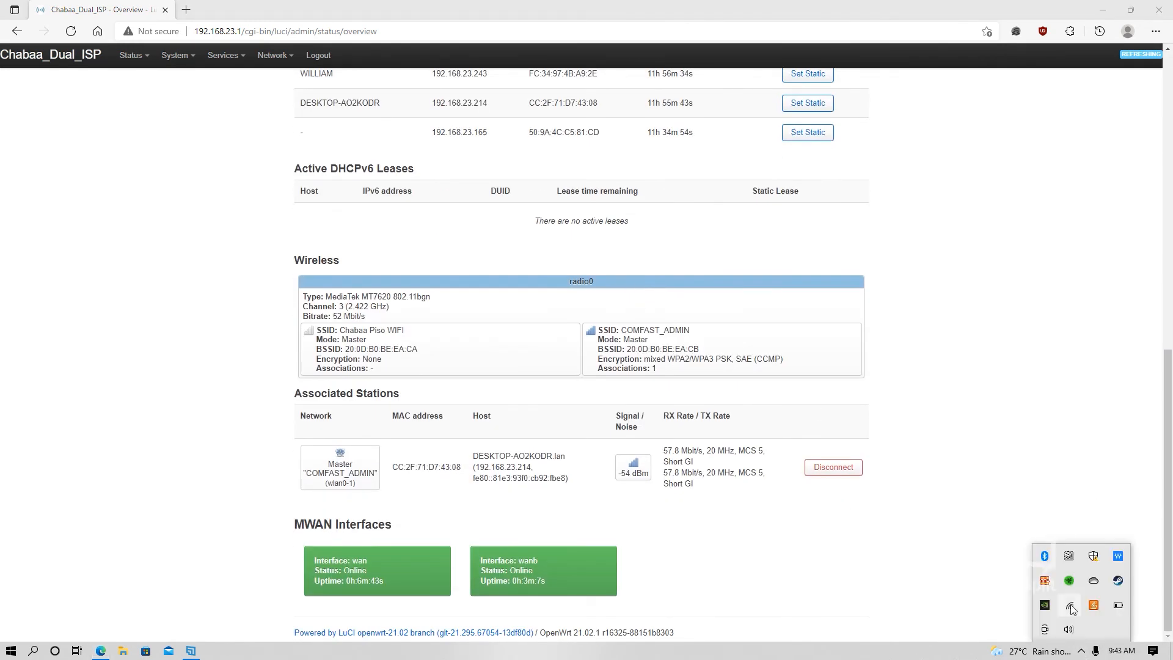
left_click(1073, 609)
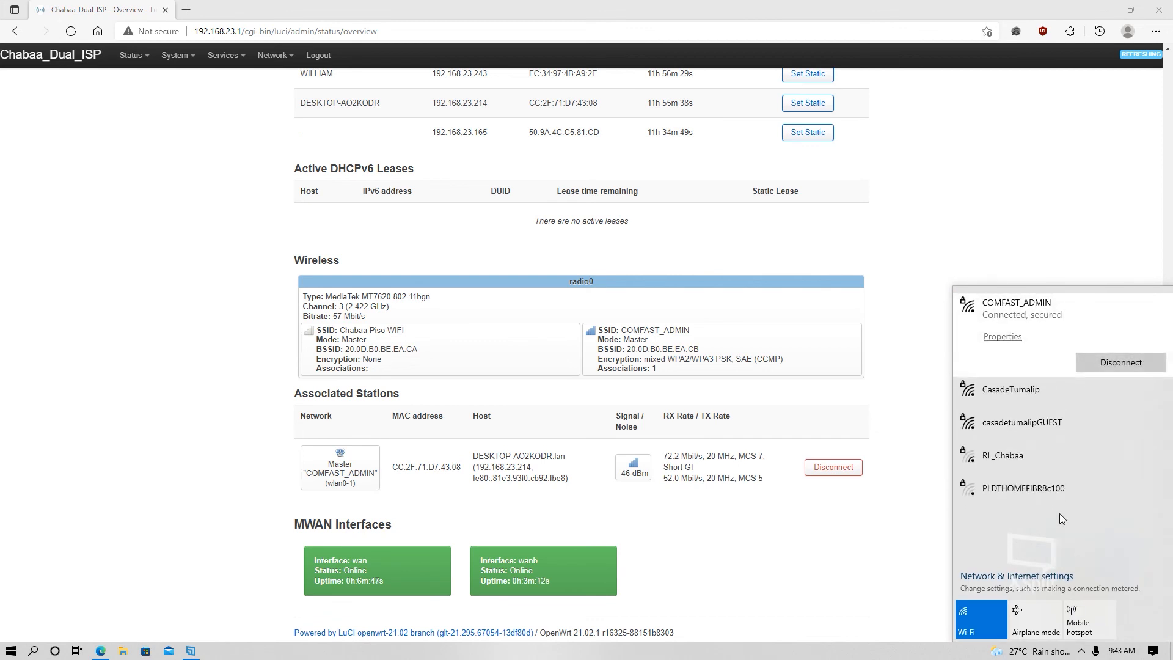
left_click(1039, 455)
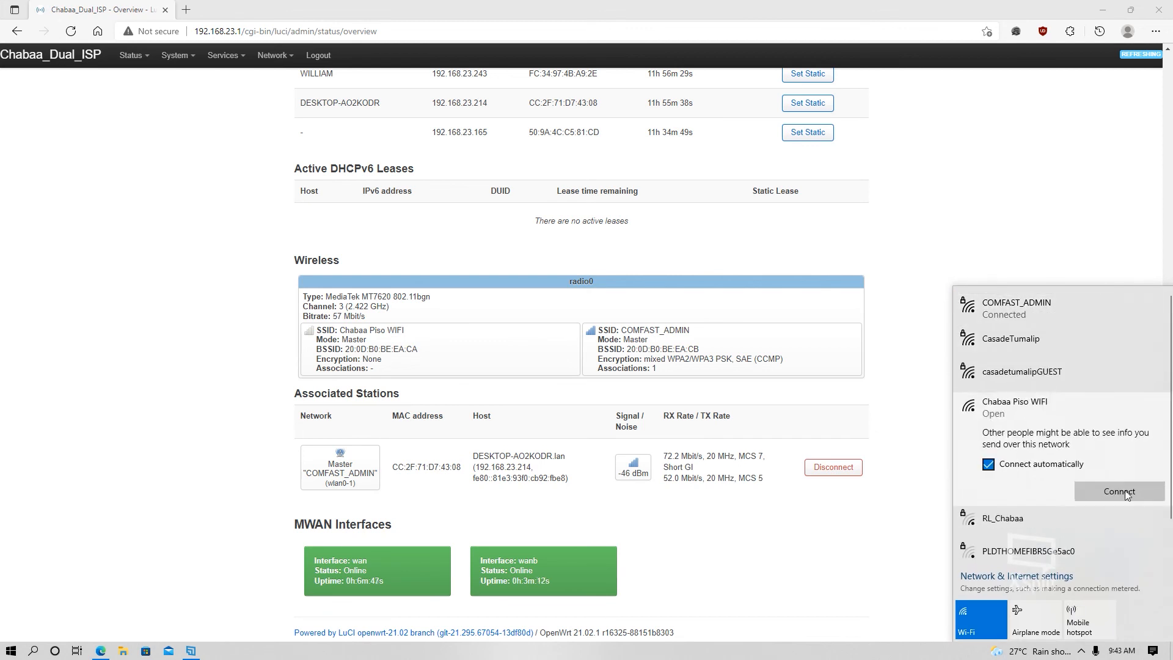
left_click(1127, 494)
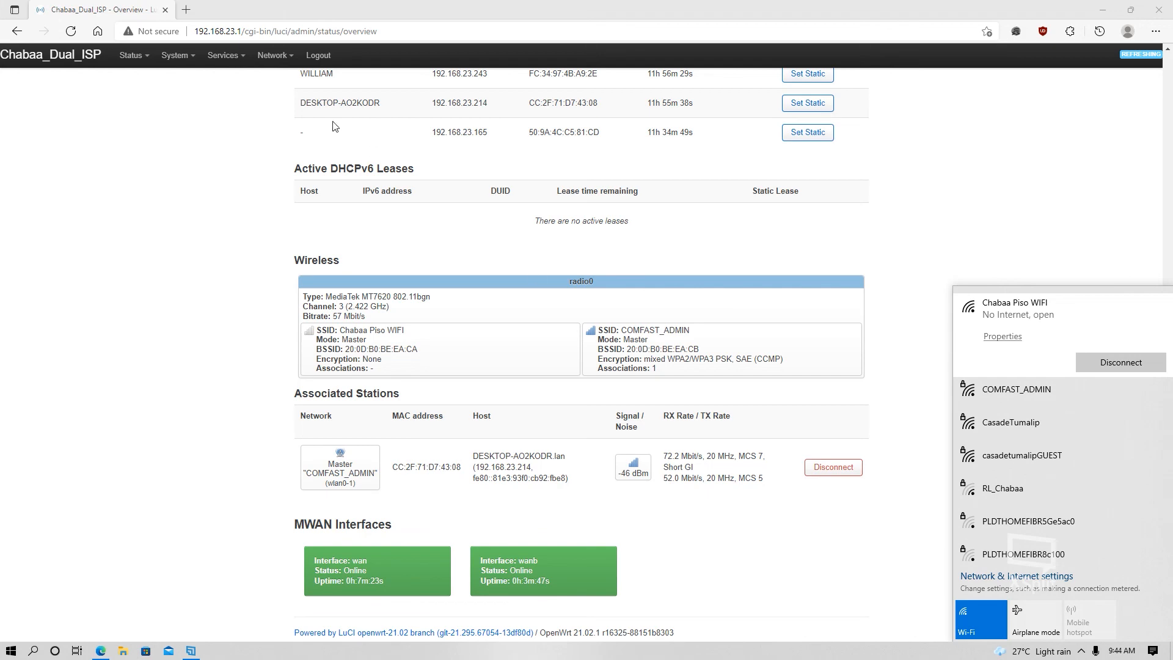
- Check the Chabaa Piso WIFI portal at 10.0.0.1 in a new browser tab, and close that tab
left_click(186, 9)
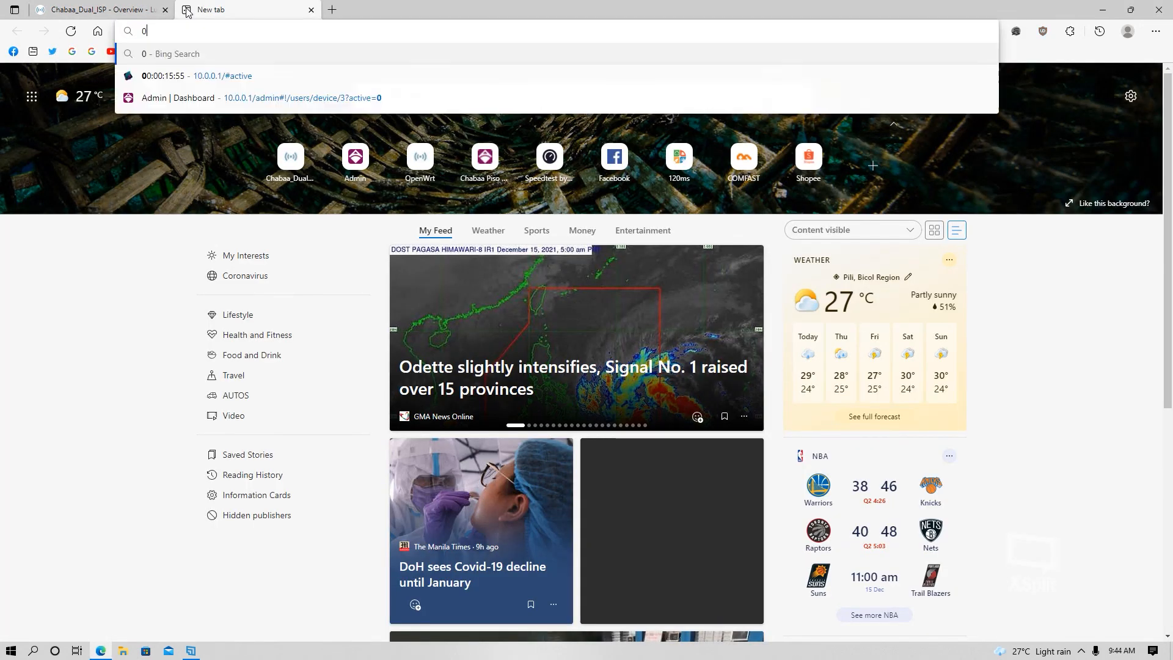
type("10.0.0.1")
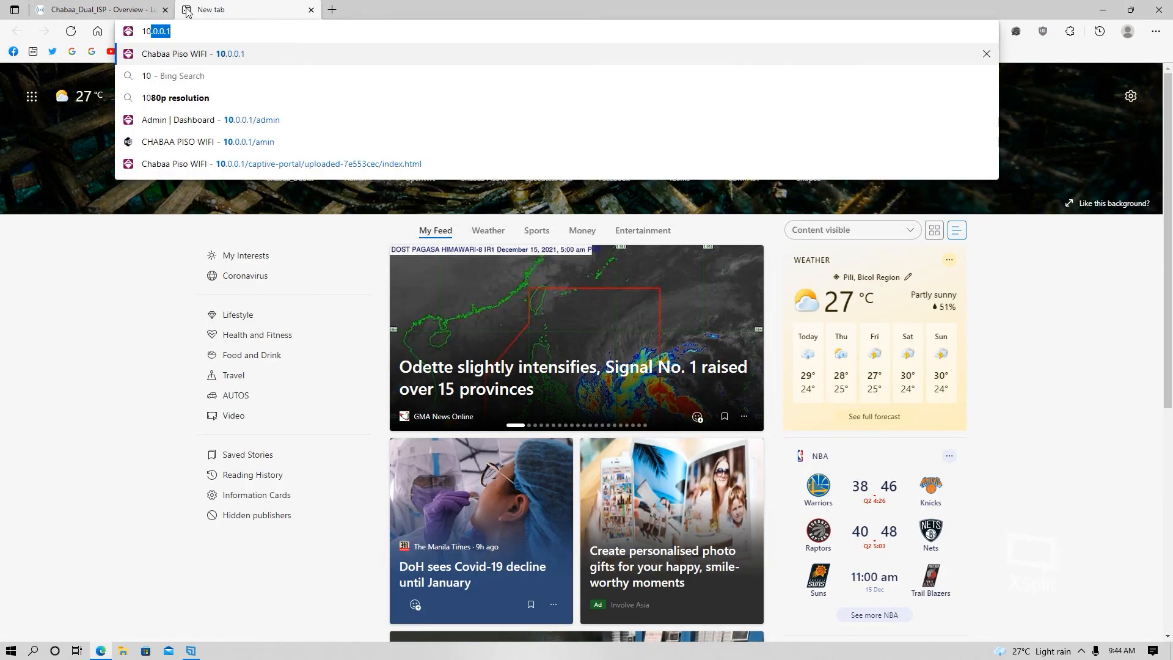
key("Return")
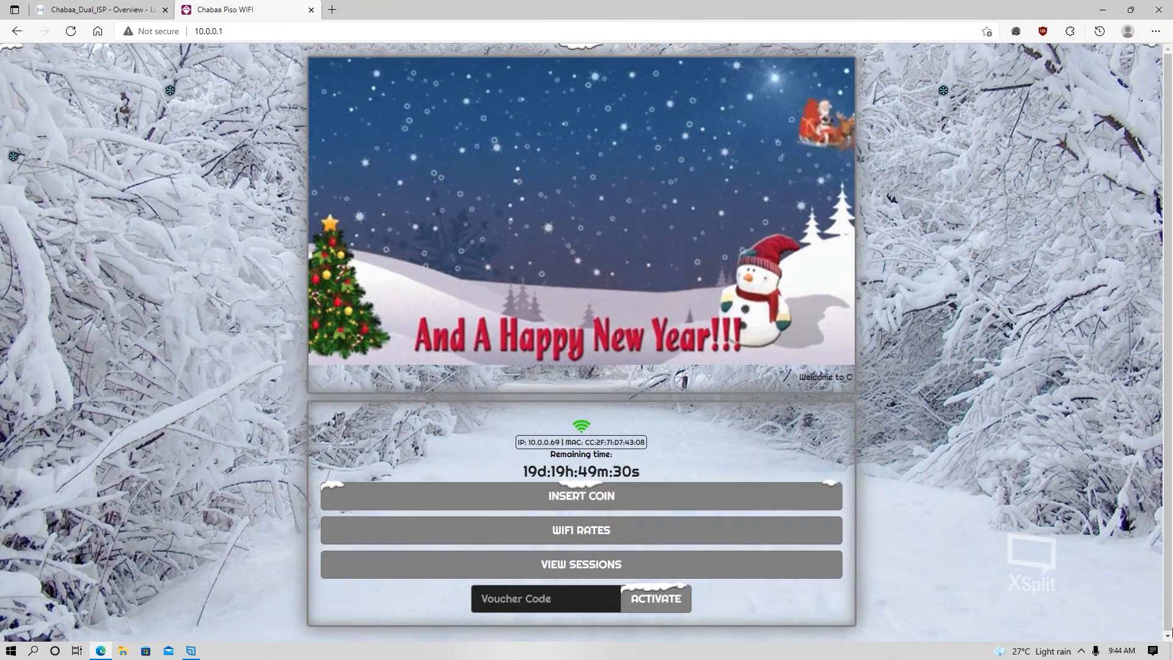
left_click(1080, 654)
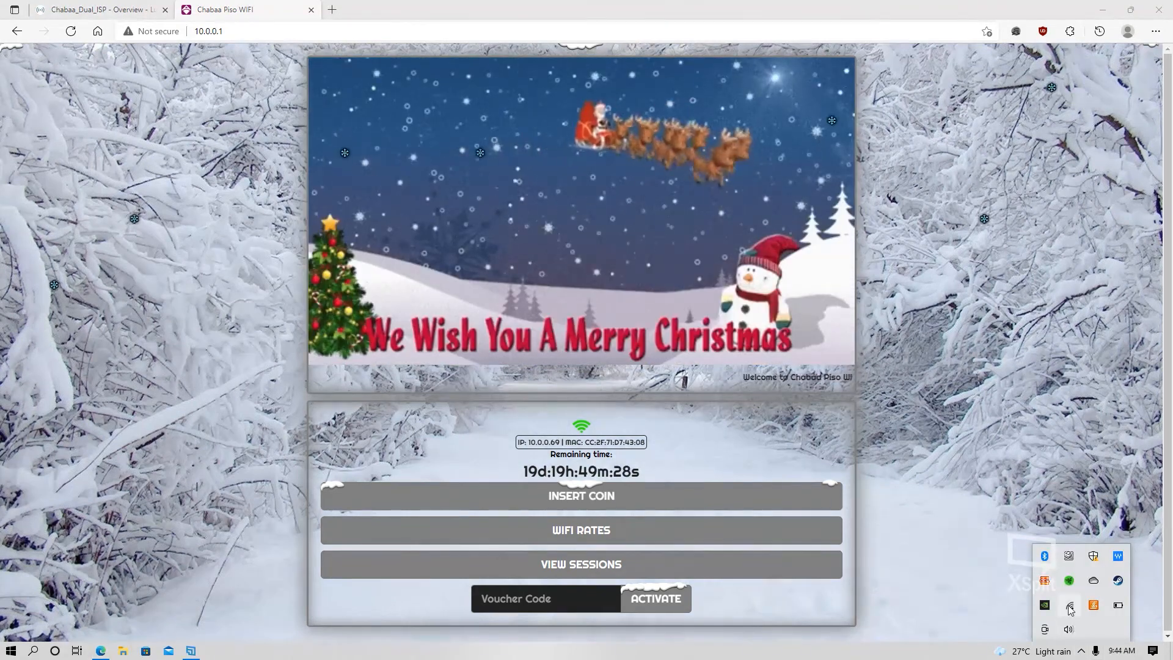
left_click(311, 9)
- Turn the computer's Wi-Fi off and on again, and connect to the Chabaa Piso WIFI_Outdoor network
left_click(1082, 651)
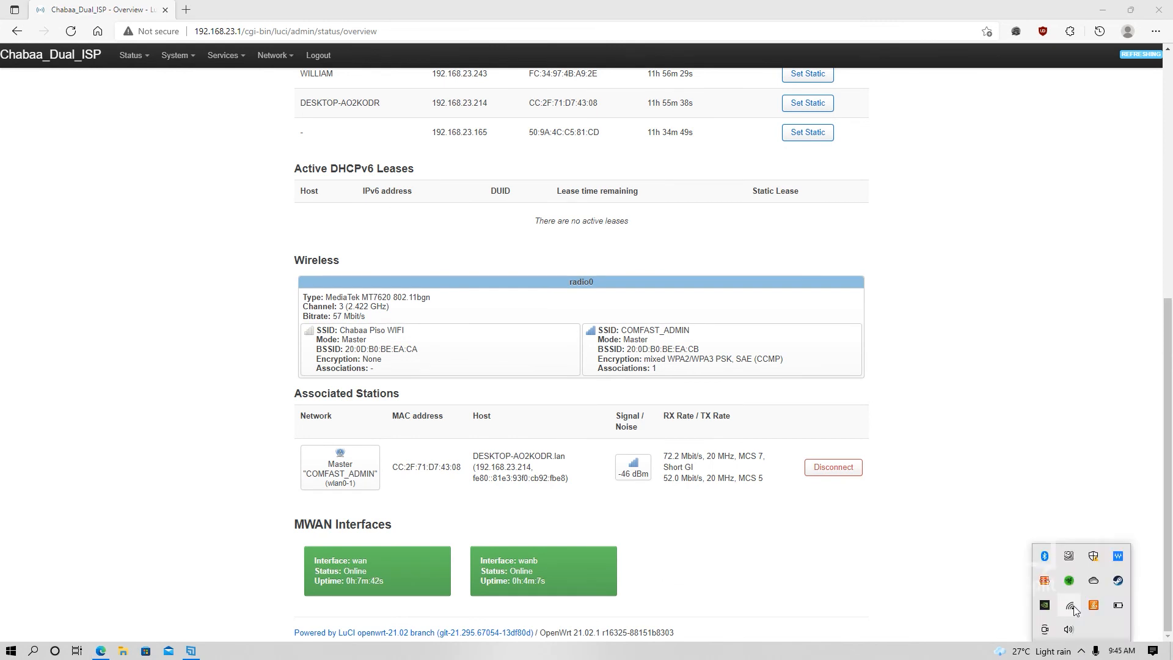
left_click(1057, 607)
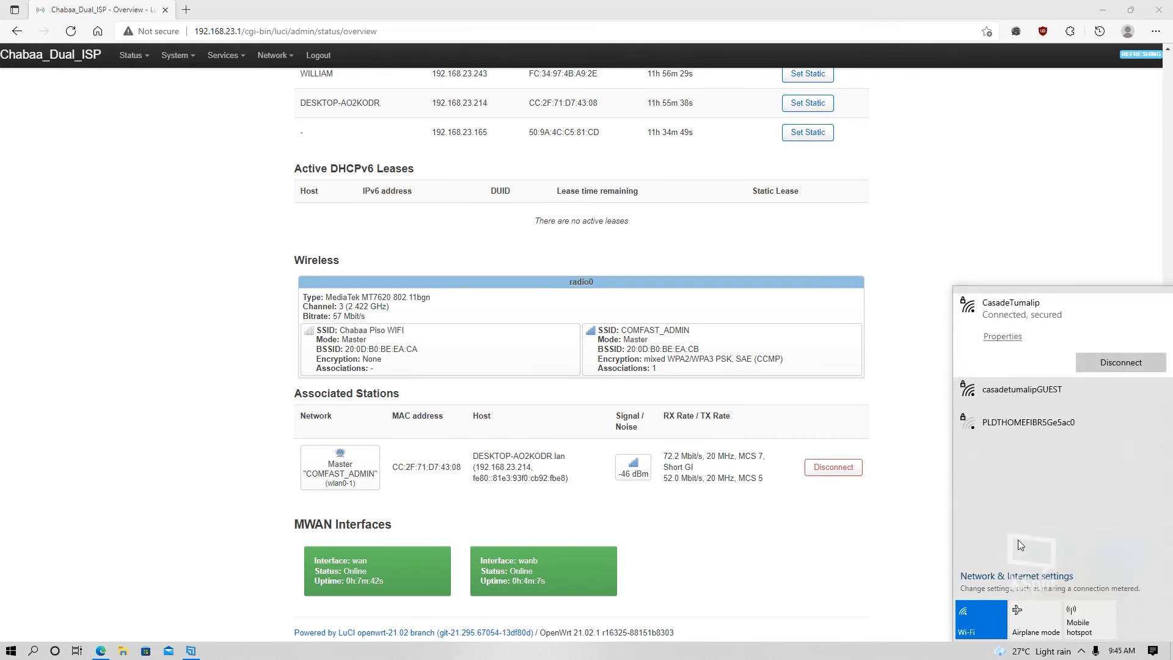
left_click(976, 629)
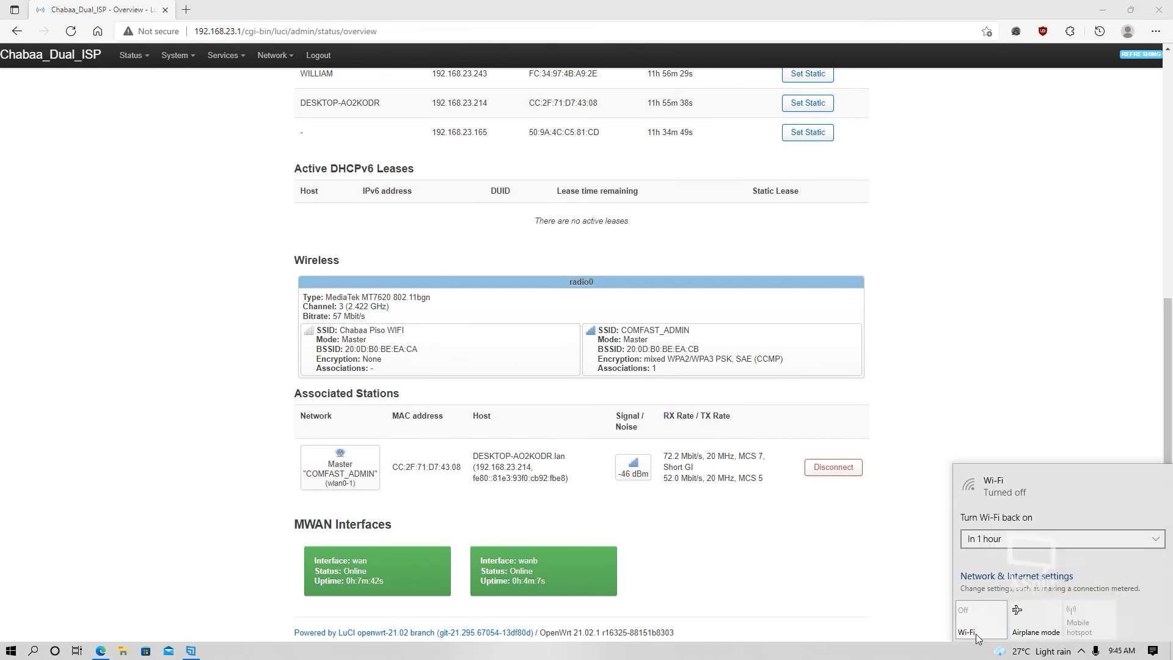
left_click(976, 633)
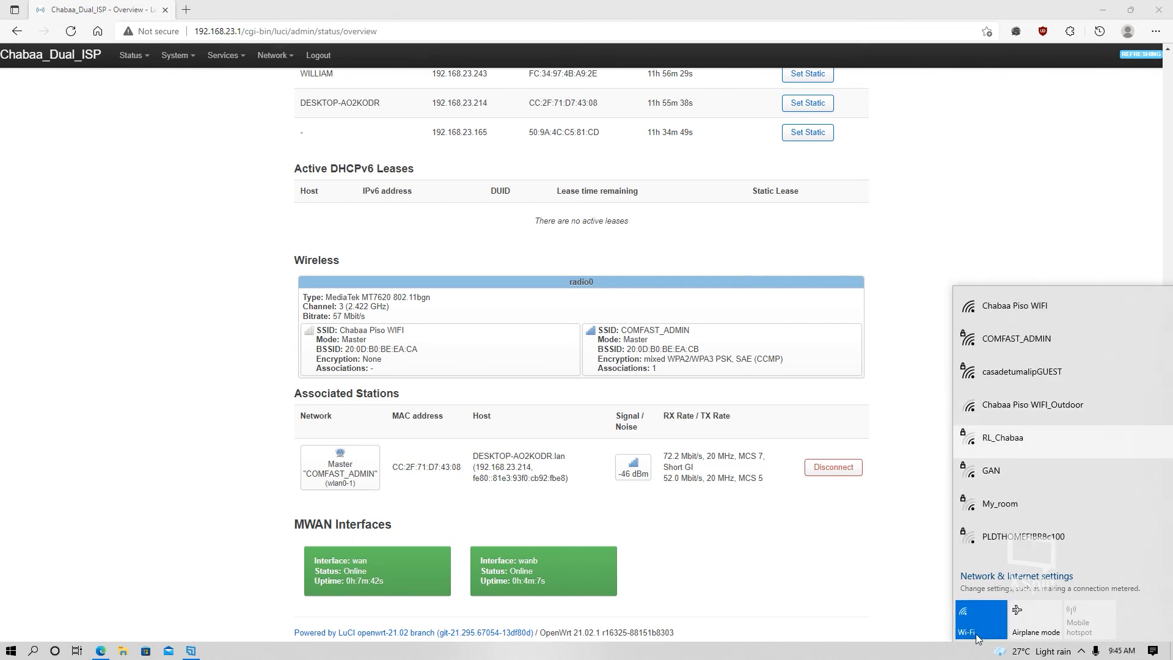
left_click(1025, 413)
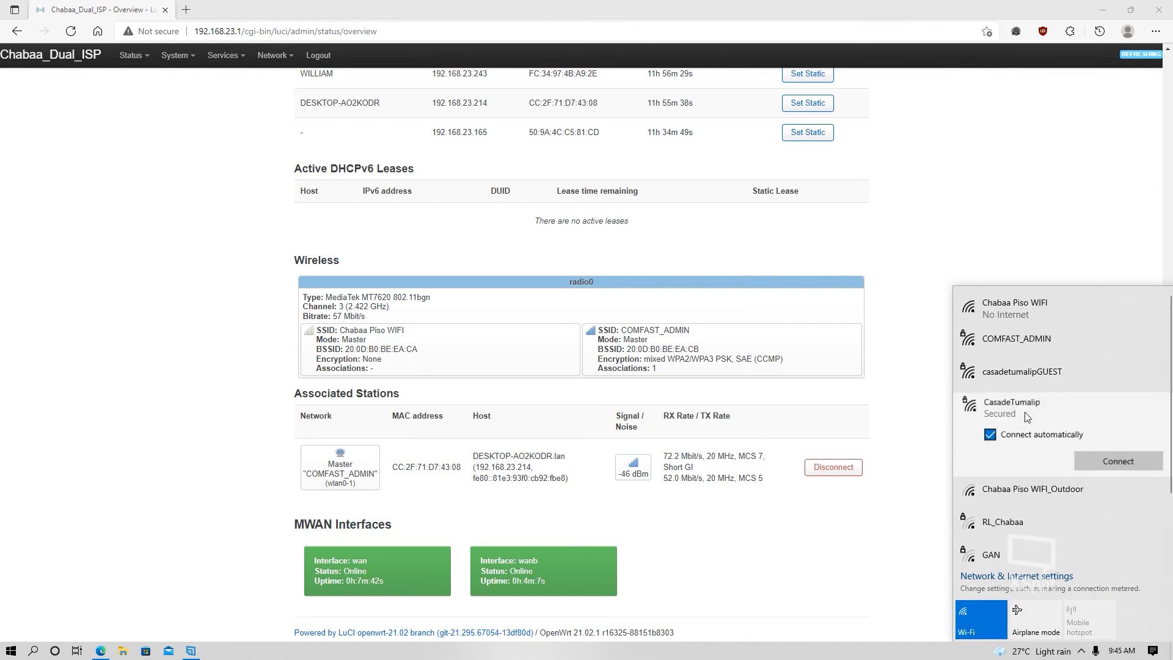
left_click(1015, 489)
left_click(1098, 529)
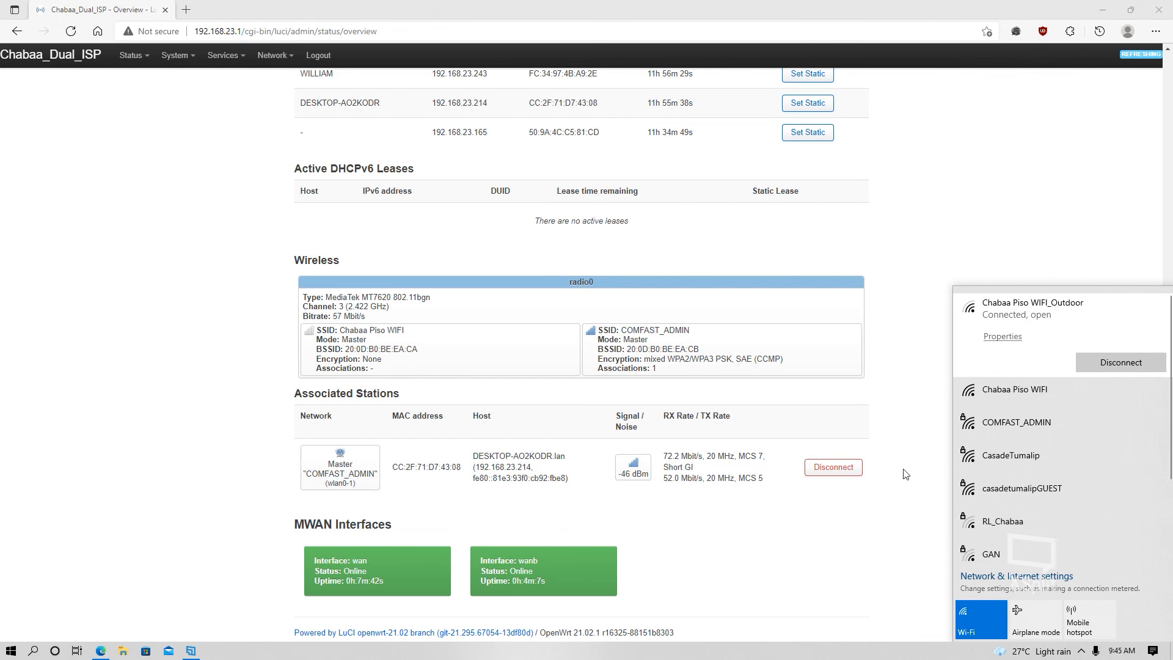
- Check that the 10.0.0.1 portal loads over the outdoor network in a new tab, and close the tab
left_click(183, 7)
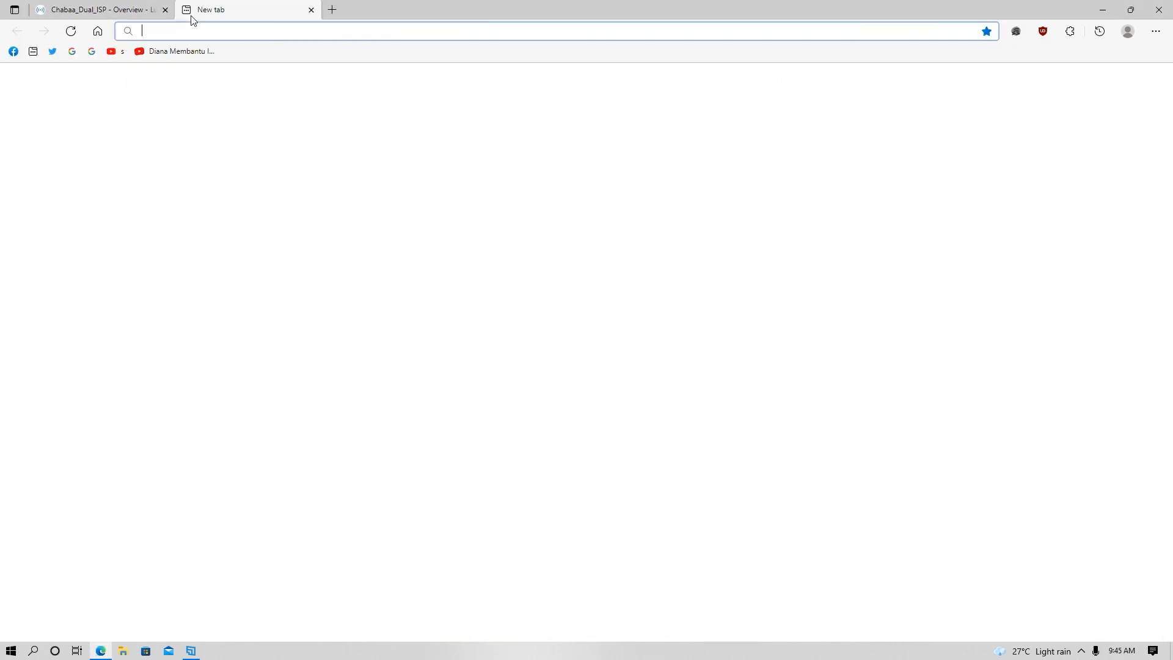
type("10")
key("Return")
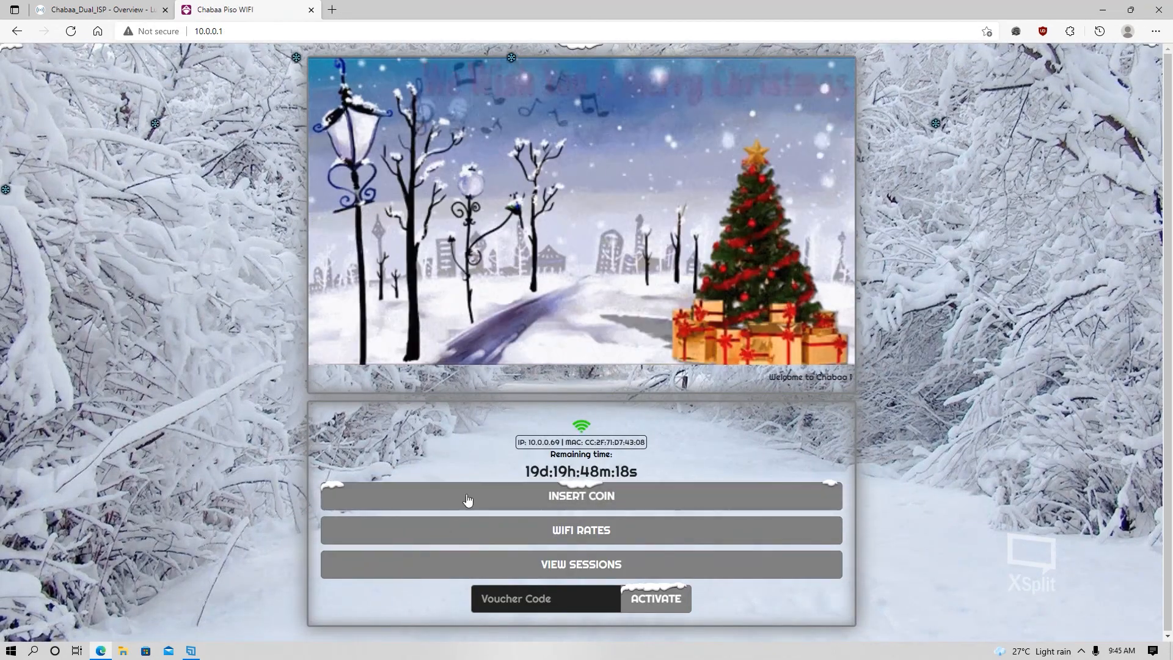
left_click(311, 10)
left_click(1082, 651)
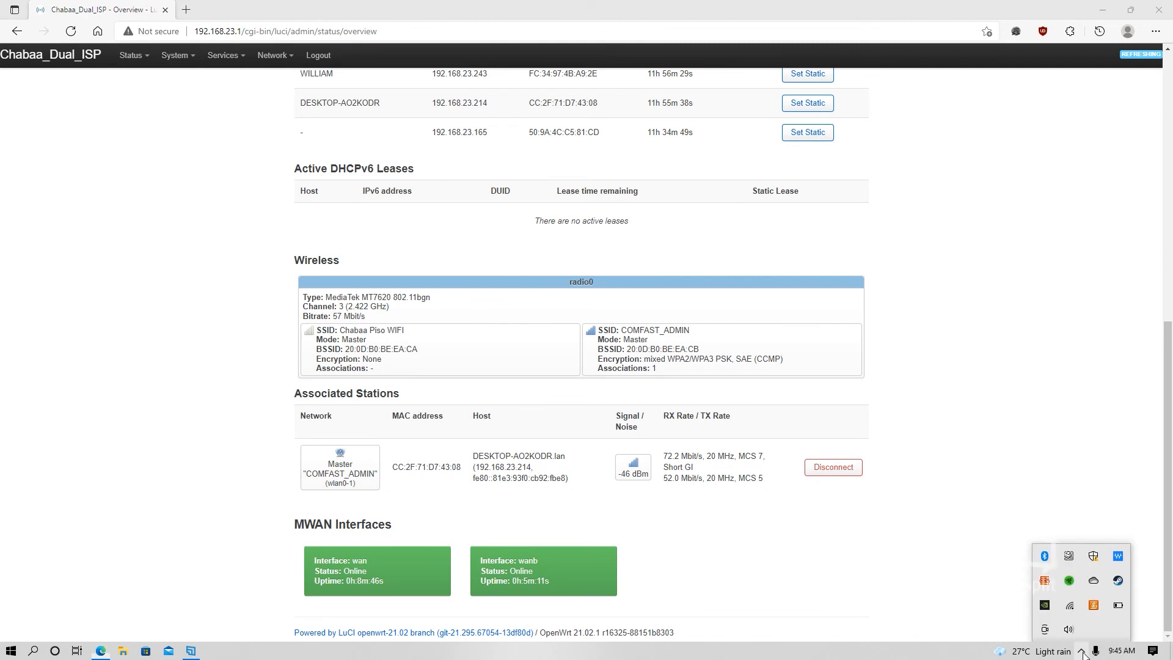
mouse_move(1070, 607)
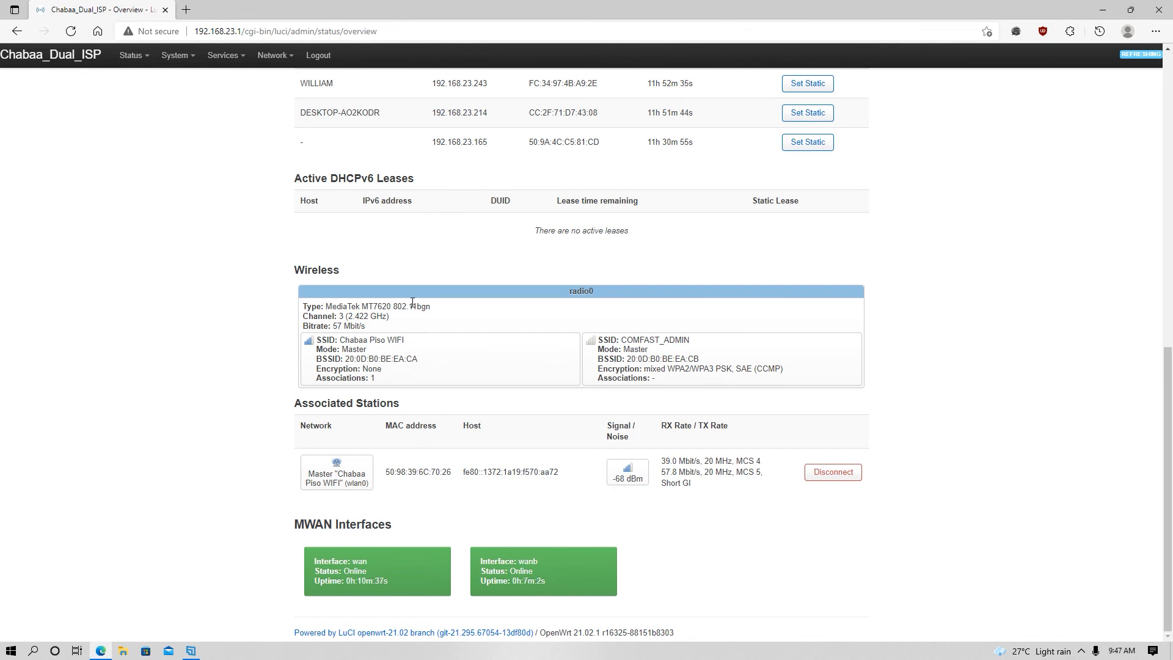
- Open the router's system reboot page
mouse_move(177, 61)
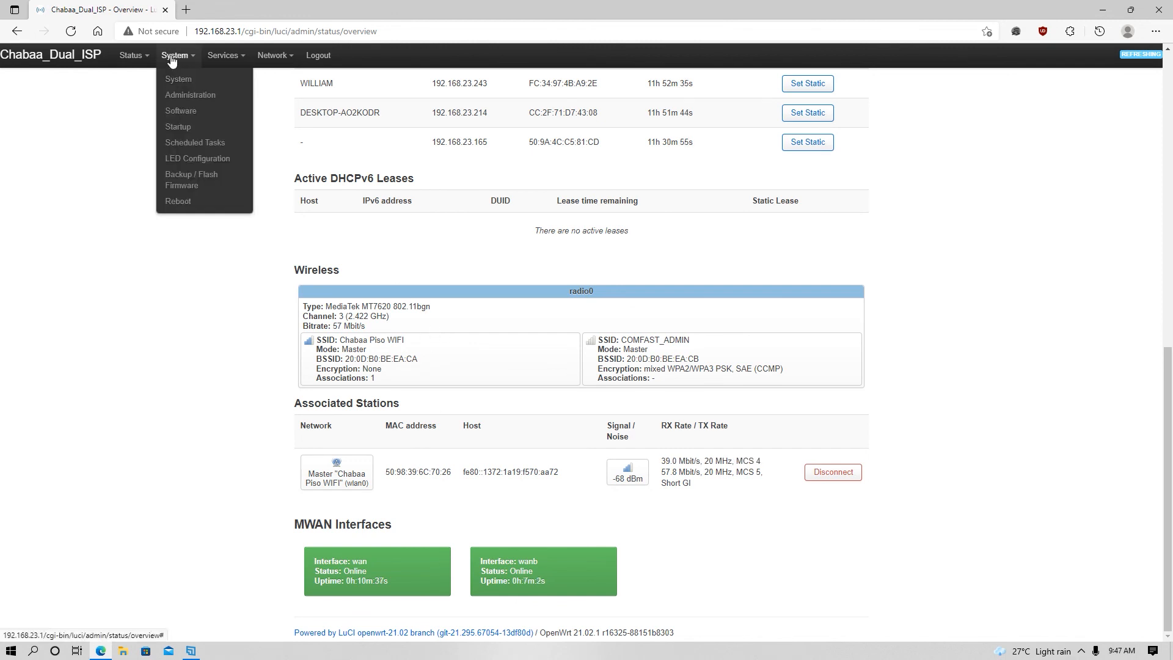
left_click(181, 204)
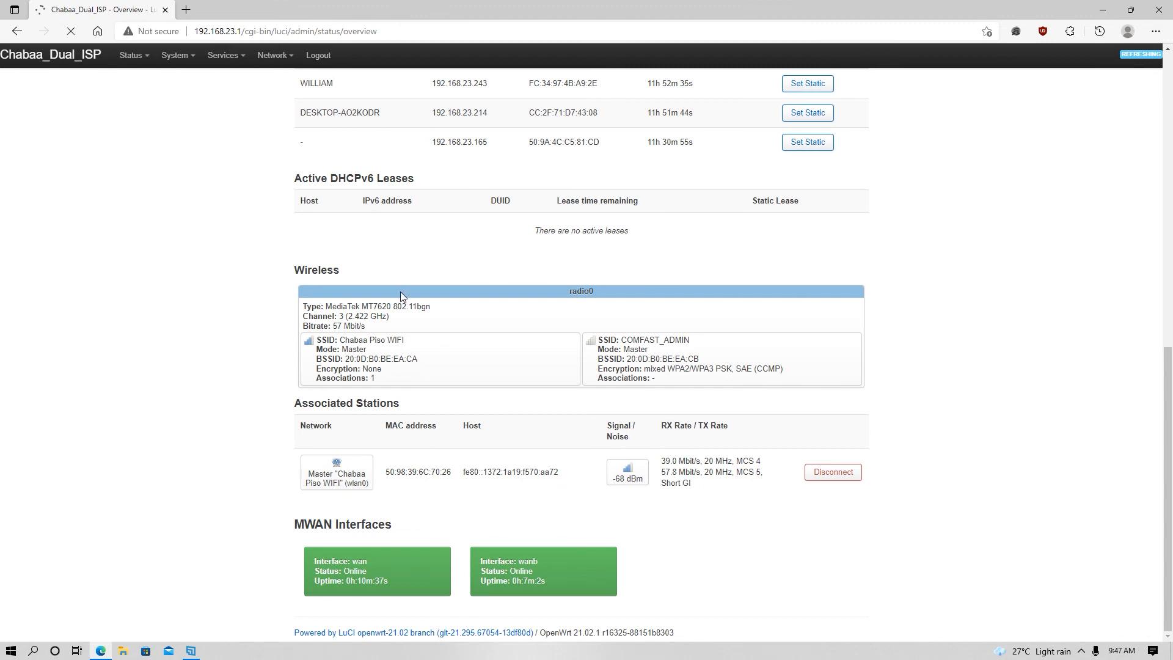